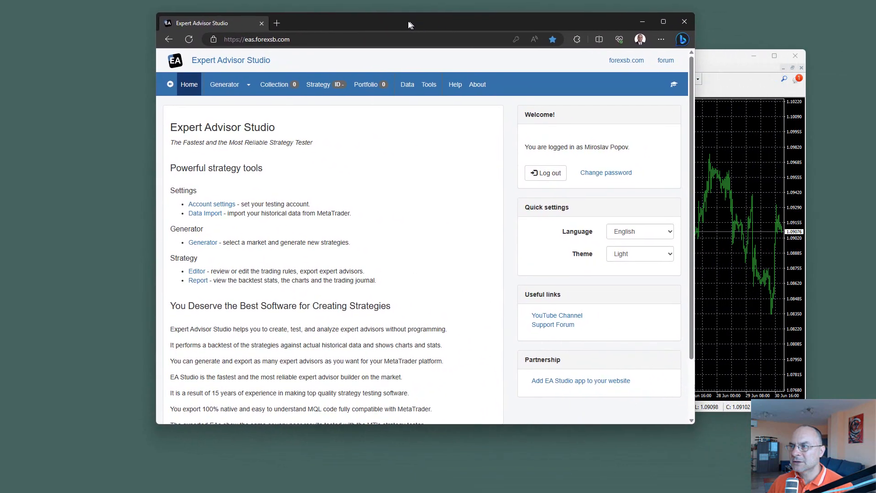
Step: Download the MetaTrader 4 script Data Export.mq4 from the Data Import page and show it in its download folder
left_click_drag(408, 21, 407, 22)
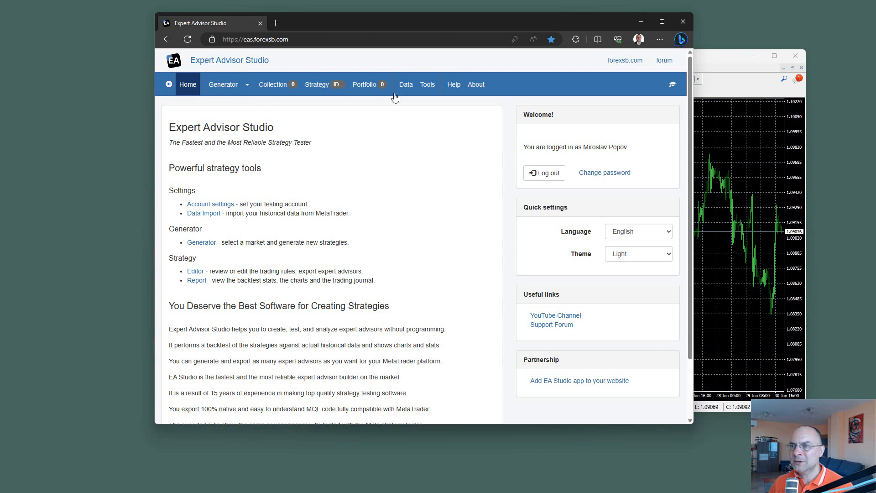
left_click(406, 85)
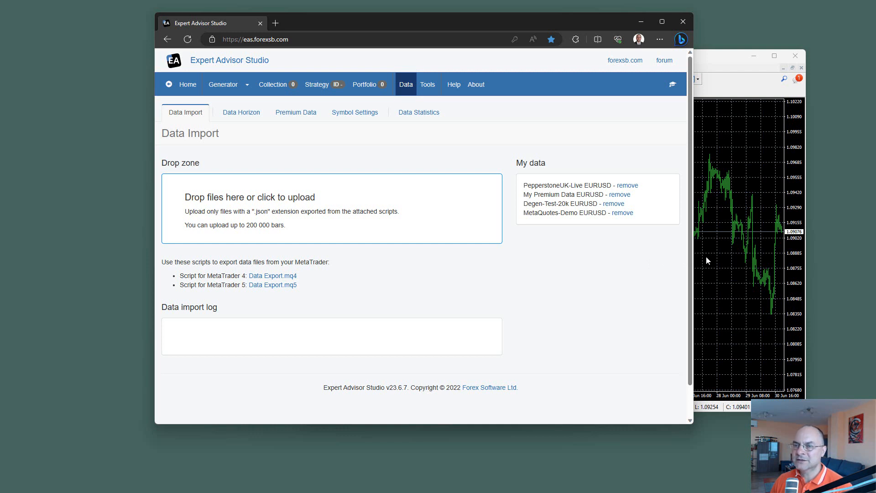
left_click(280, 279)
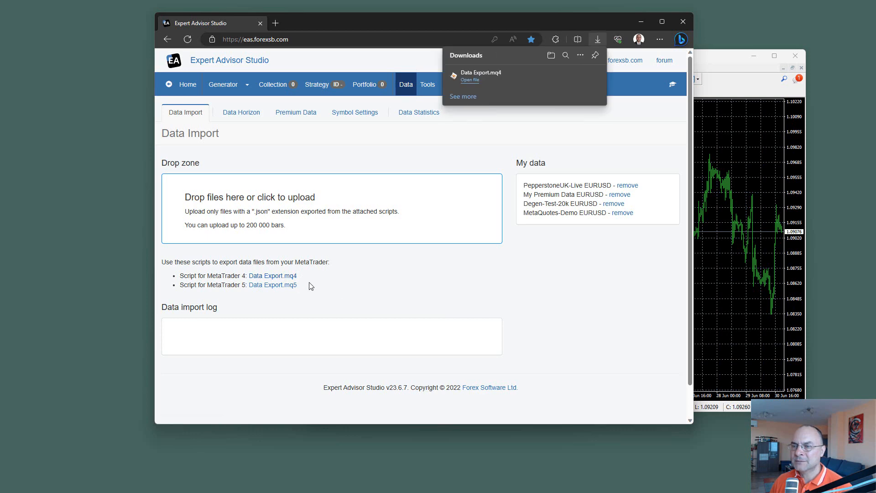
left_click(566, 78)
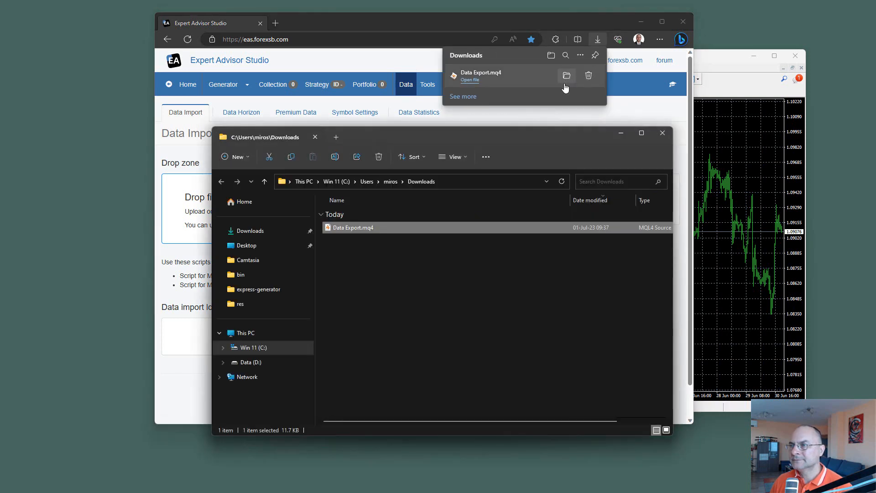
left_click_drag(513, 138, 343, 102)
left_click(640, 21)
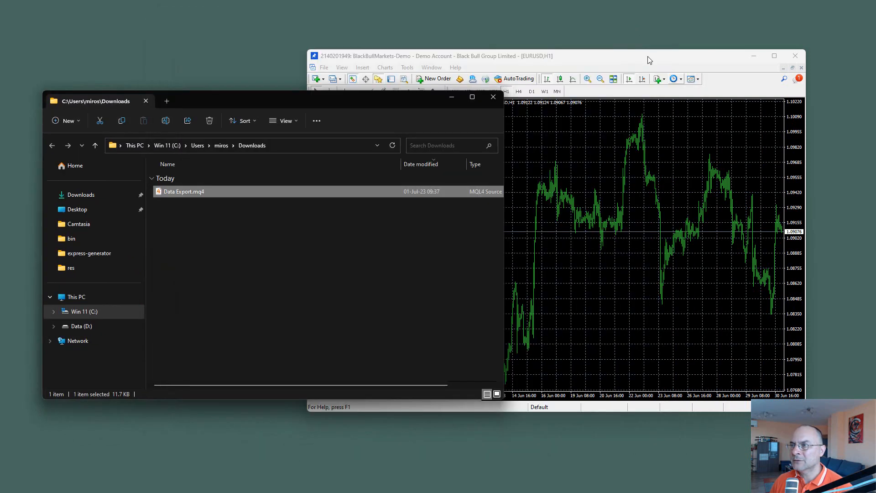
Step: Open the MetaTrader 4 data folder and go to the MQL4\Scripts folder
left_click_drag(647, 56, 674, 47)
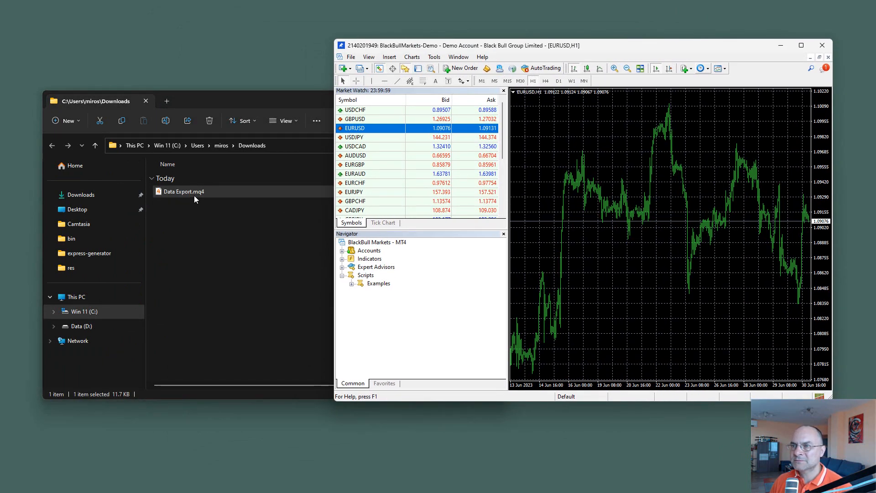
left_click(351, 56)
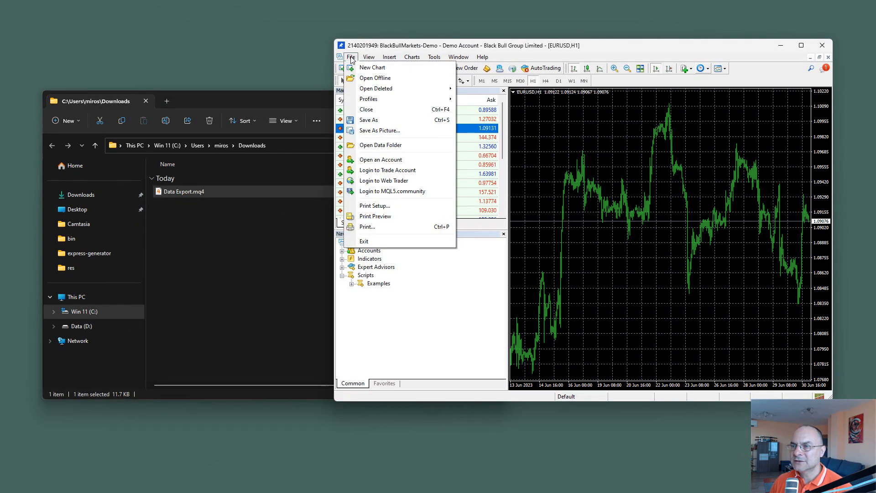
left_click(382, 146)
left_click_drag(394, 107, 569, 92)
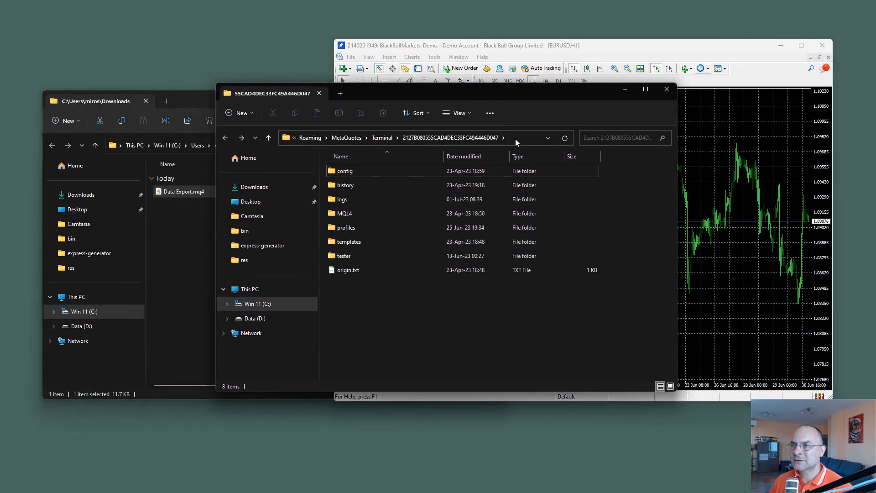
double_click(332, 218)
double_click(343, 299)
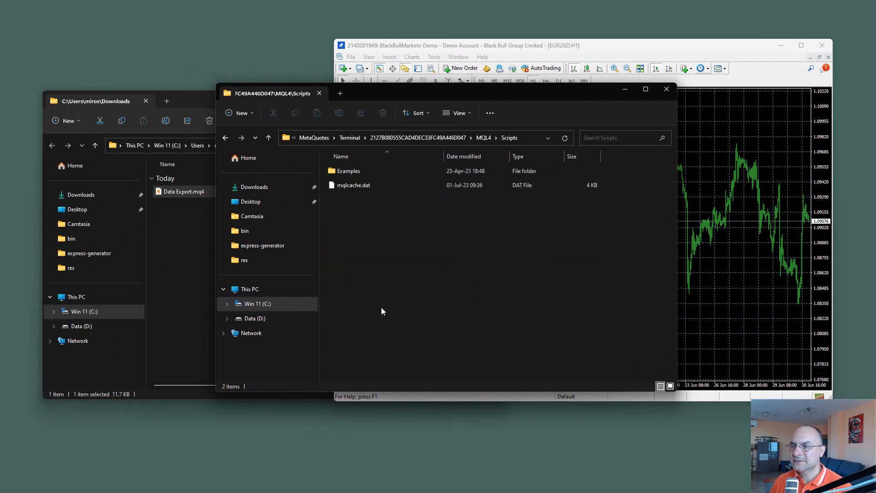
Step: Move Data Export.mq4 from Downloads into the terminal's Scripts folder and close the Downloads window
left_click_drag(182, 192, 519, 268)
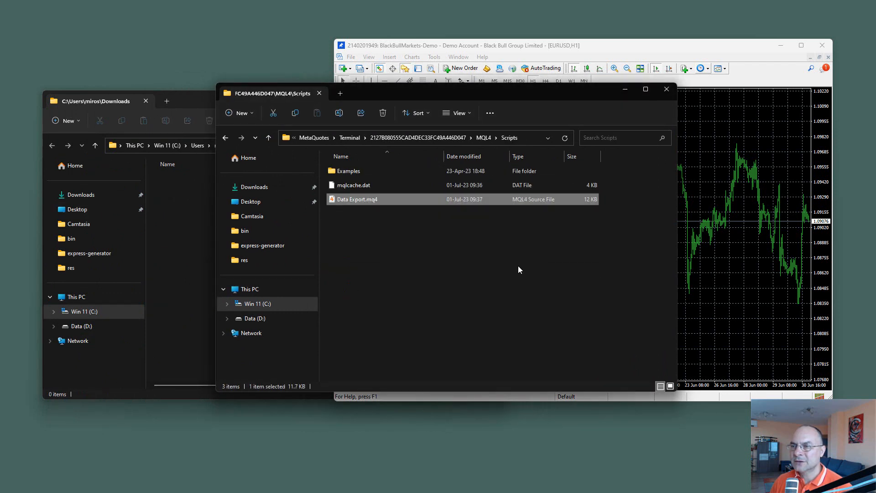
left_click(201, 233)
left_click(491, 98)
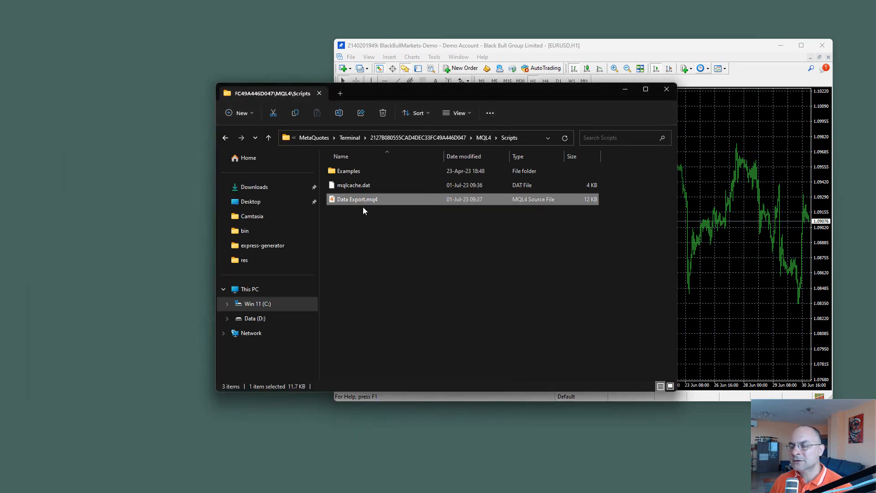
Step: Refresh the Scripts list in the MetaTrader 4 Navigator to load the Data Export script
left_click(551, 46)
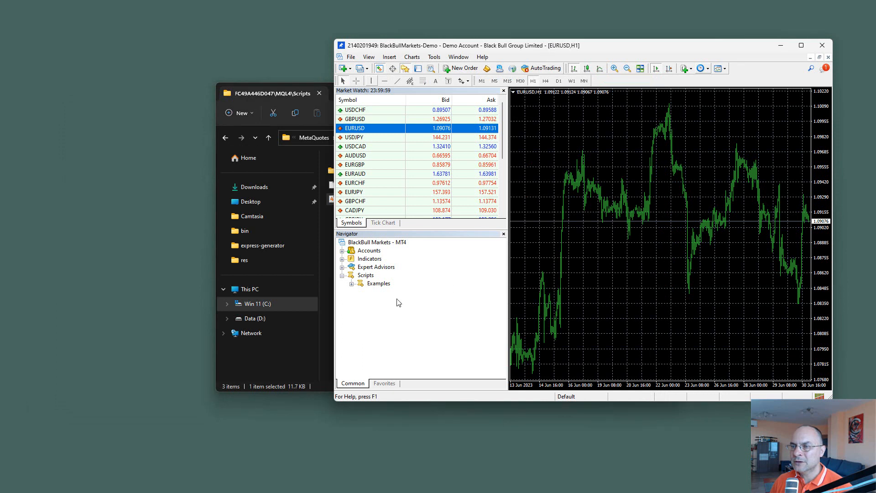
right_click(366, 276)
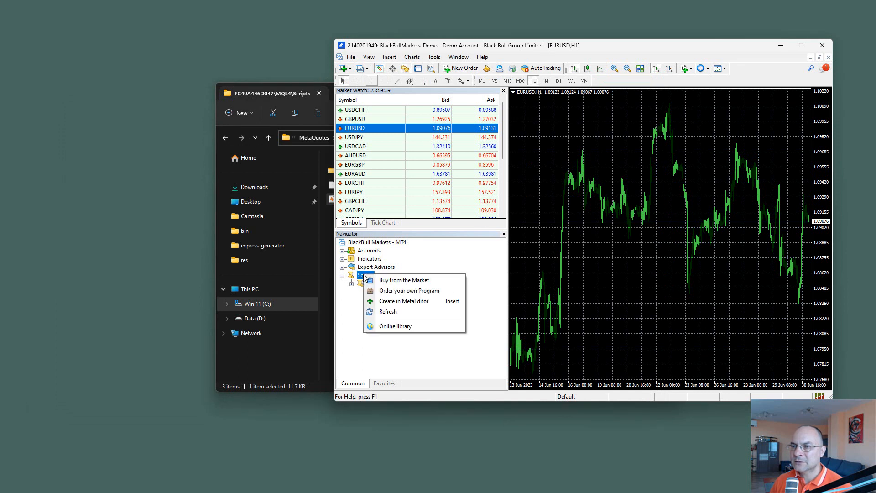
left_click(396, 312)
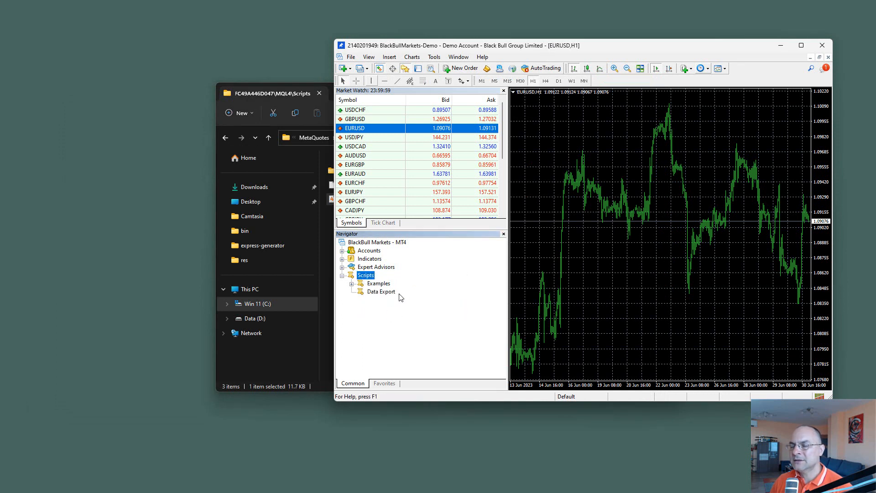
Step: Compile Data Export.mq4 in MetaEditor, then close the editor and the Scripts folder window
left_click(317, 241)
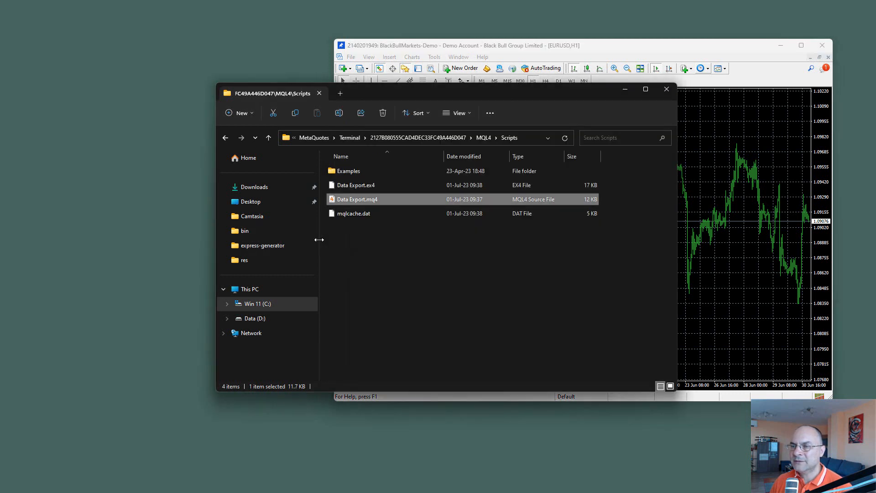
right_click(358, 200)
left_click(396, 231)
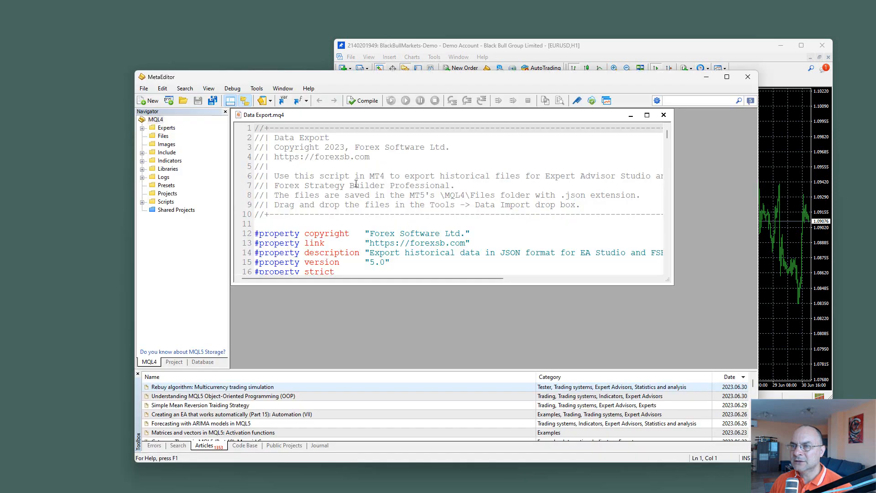
left_click(358, 101)
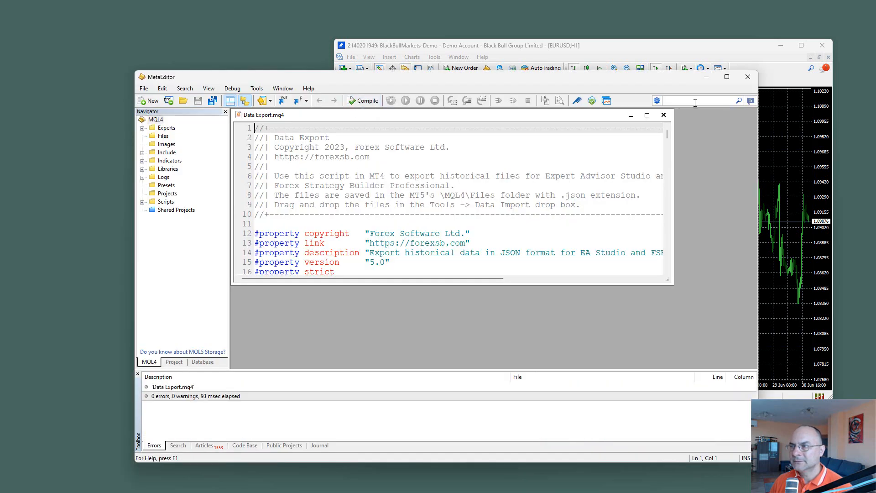
left_click(664, 114)
left_click(748, 76)
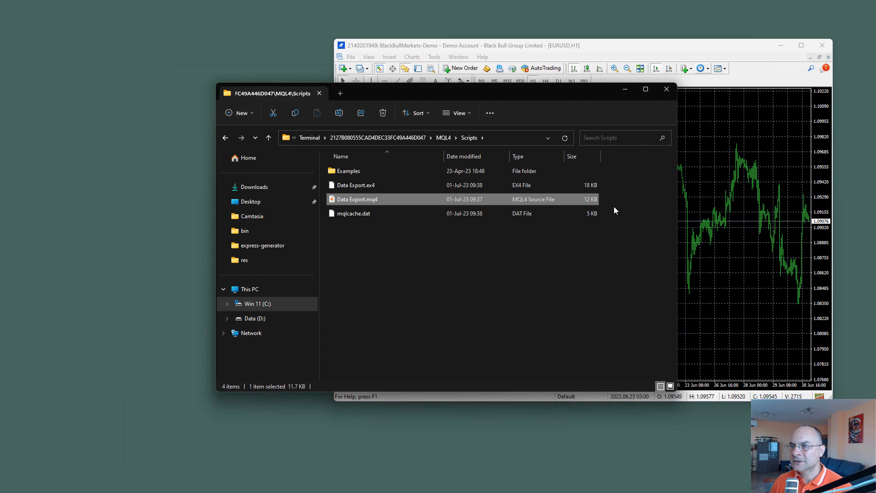
left_click(440, 254)
left_click(666, 90)
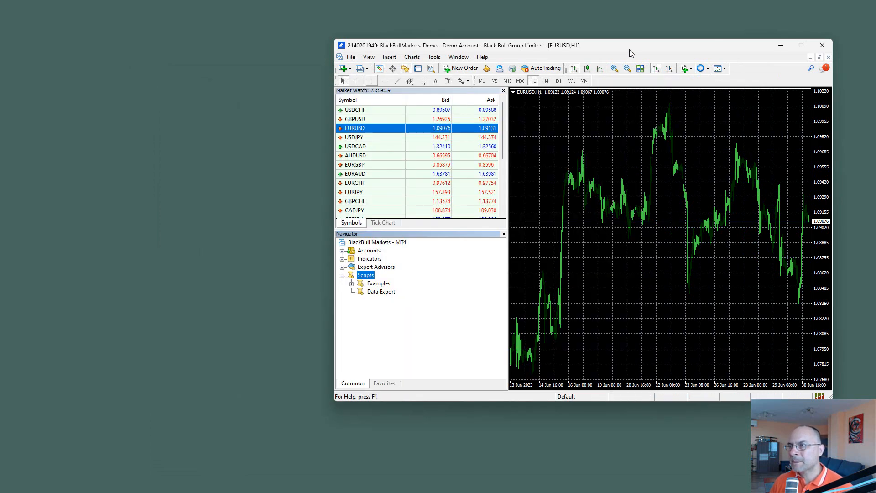
Step: Open a chart window for NZDUSD from the Market Watch and check how far back its H1 history reaches
left_click_drag(628, 50, 530, 41)
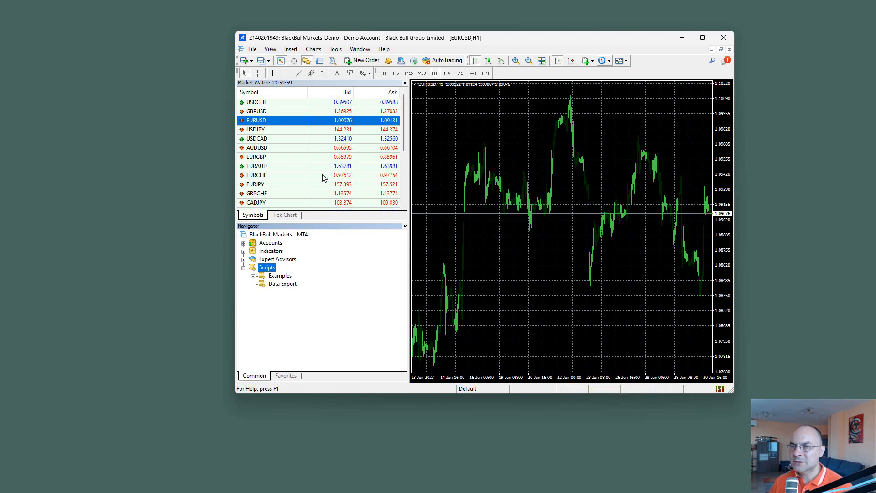
scroll(331, 164, "down", 3)
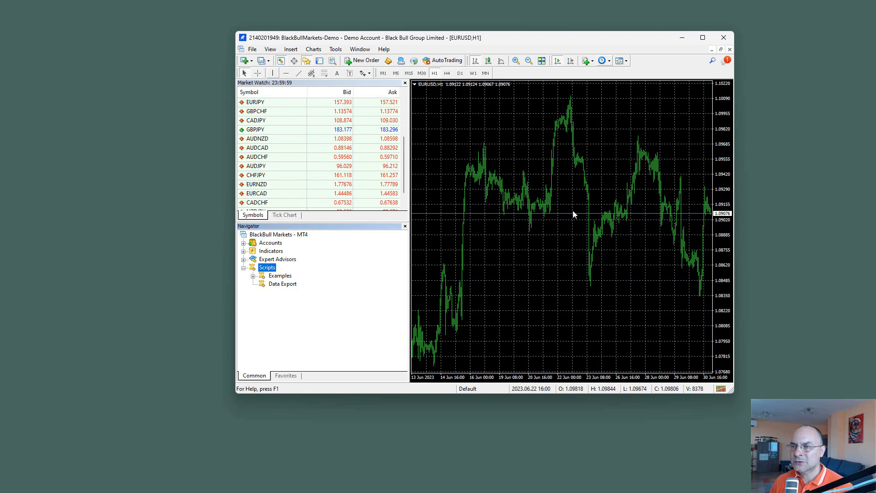
scroll(337, 179, "down", 1)
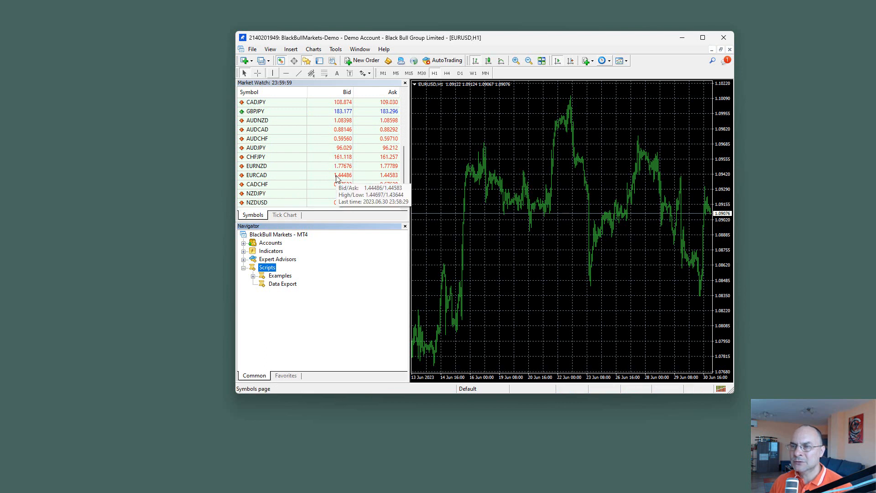
left_click(267, 203)
right_click(270, 205)
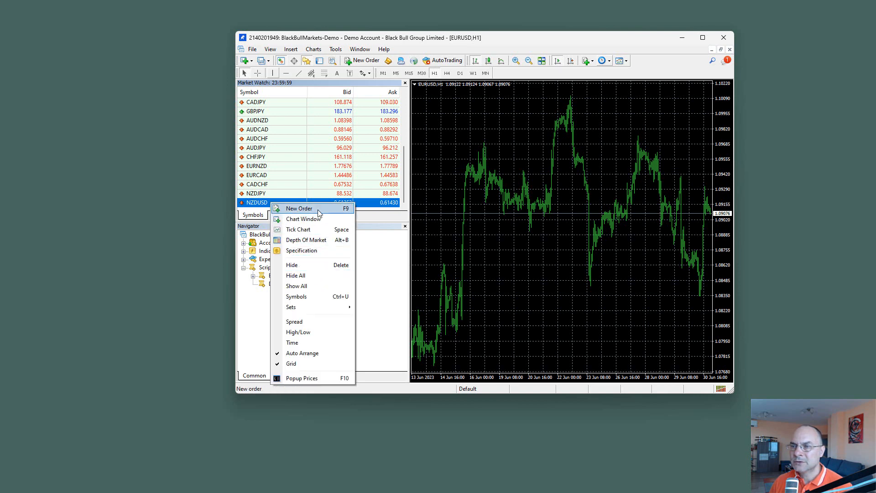
left_click(317, 221)
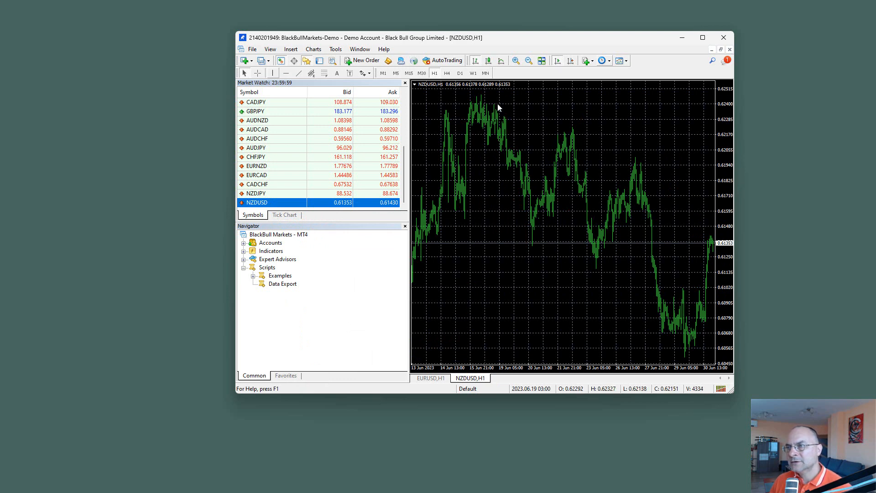
key("Home")
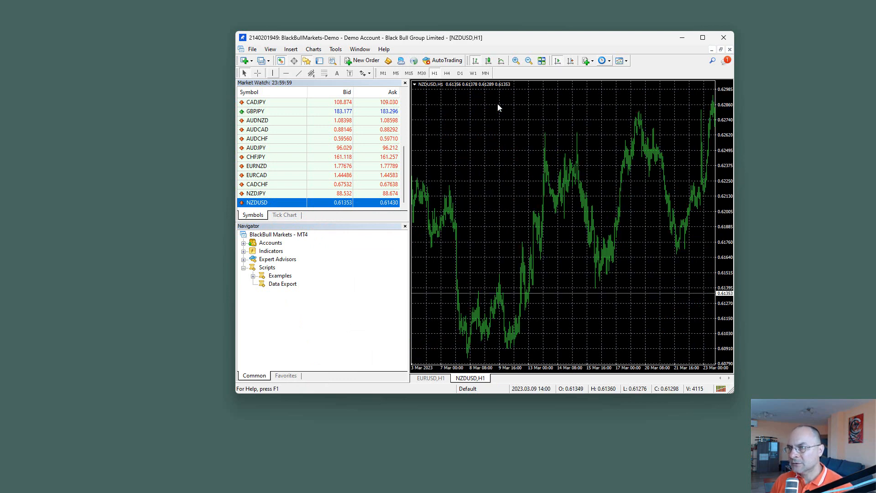
key("End")
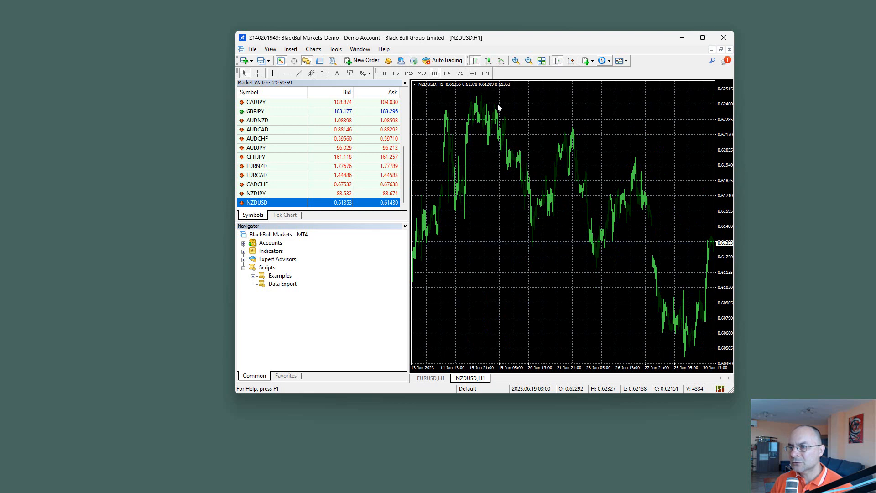
key("Home")
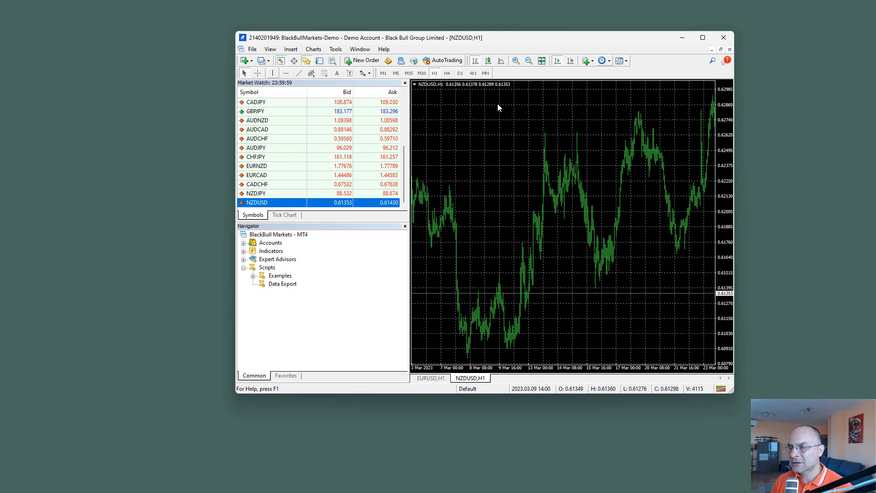
key("End")
key("Home")
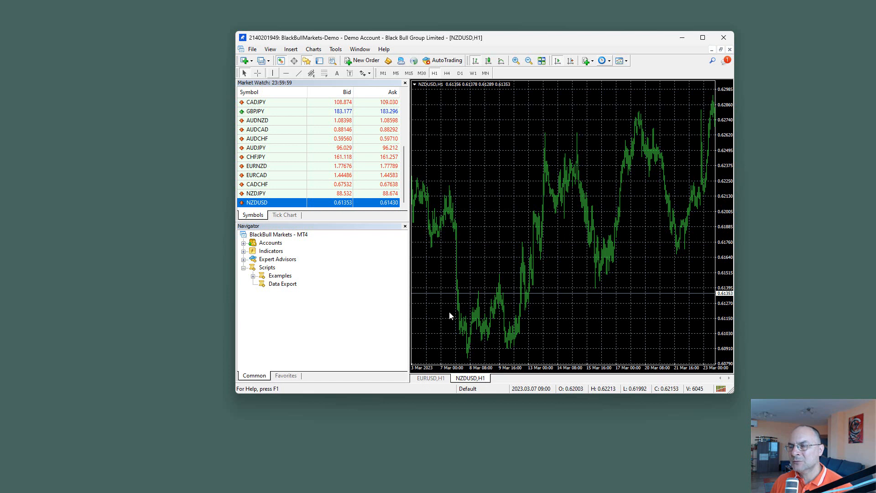
Step: In the terminal's chart options, set both max bars in history and max bars in chart to 250000
left_click(336, 50)
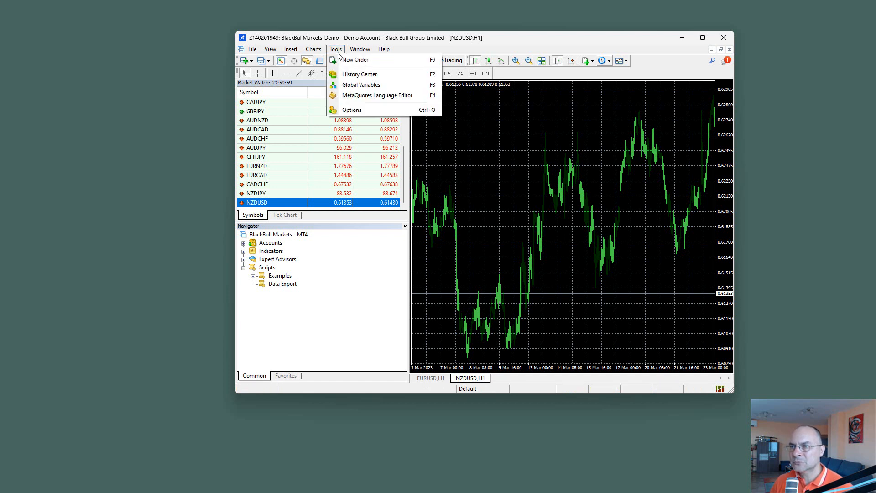
left_click(355, 111)
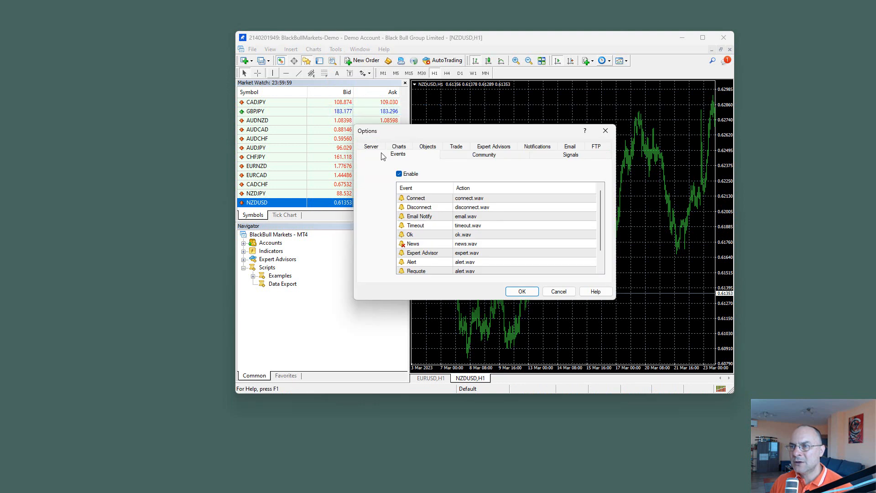
left_click(400, 148)
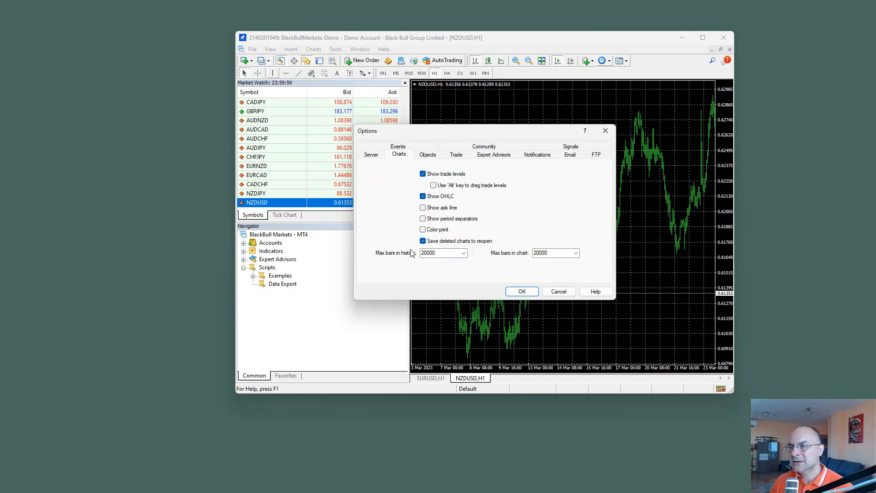
left_click(463, 253)
left_click(445, 285)
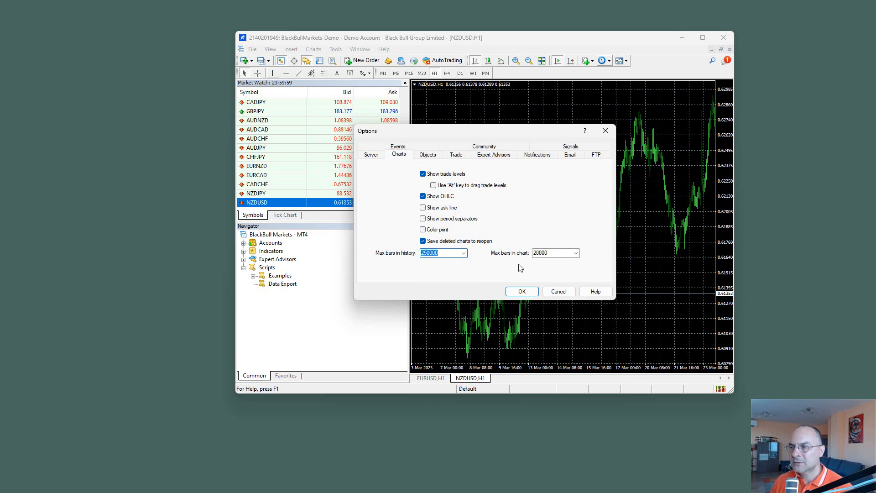
left_click(575, 253)
left_click(541, 285)
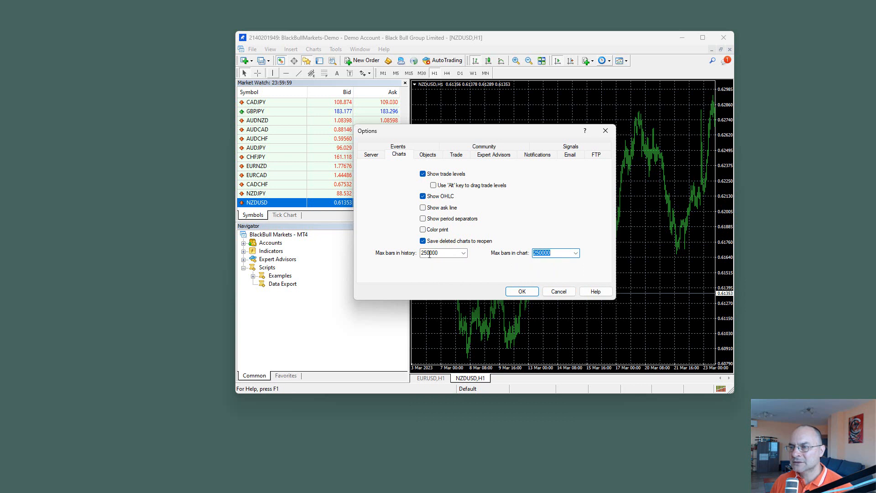
double_click(429, 253)
type("1")
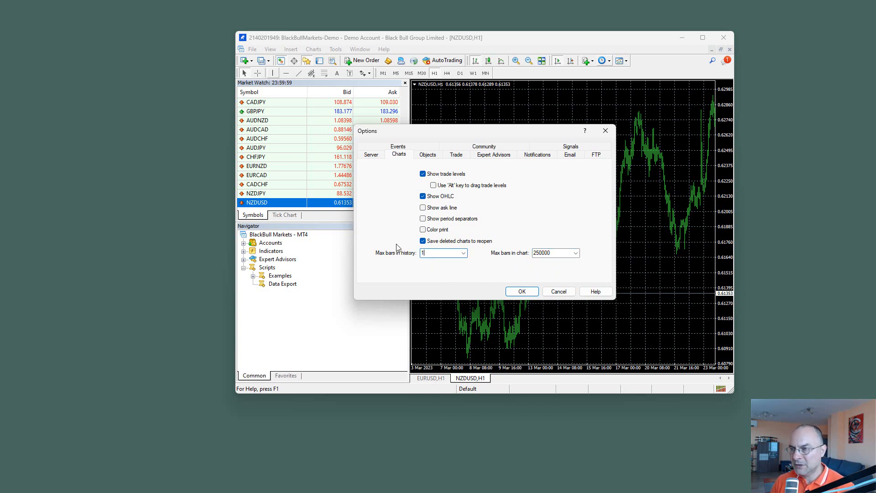
type("000000000")
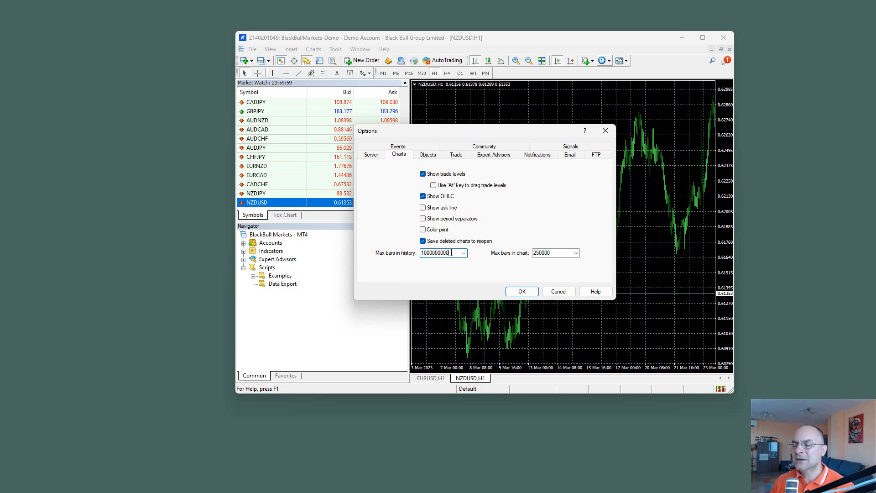
double_click(551, 252)
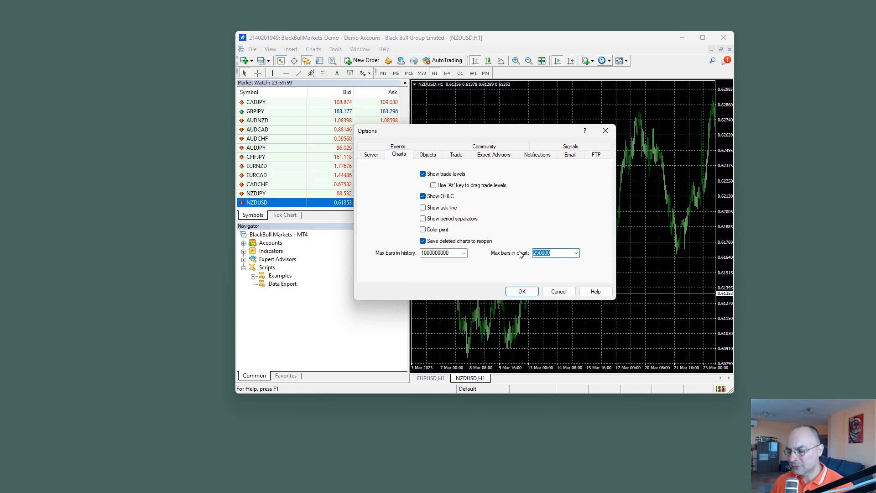
type("1000000000")
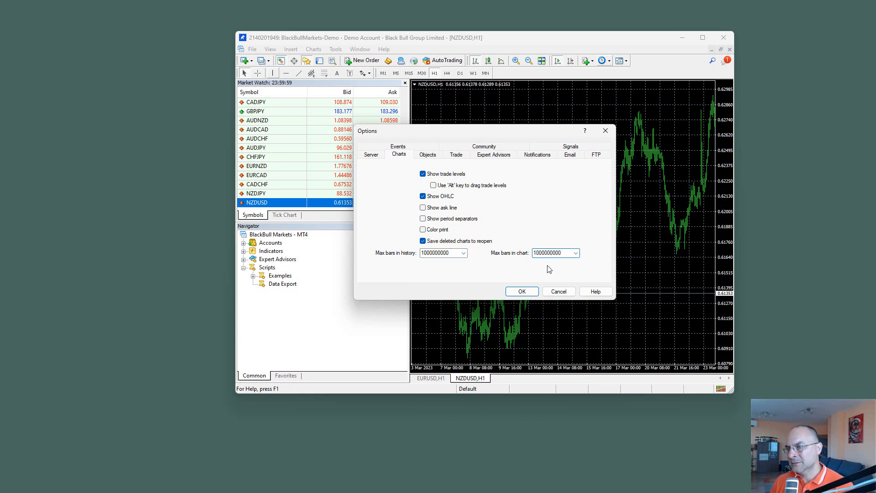
left_click(521, 292)
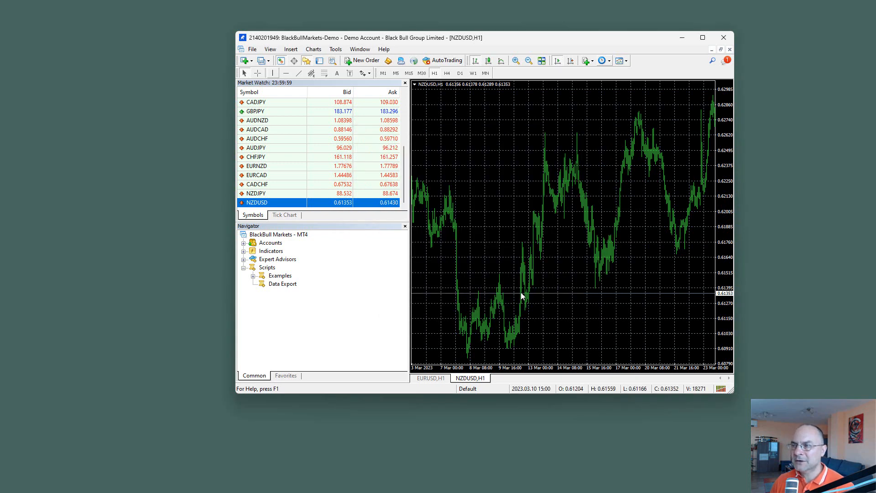
Step: Toggle automatic scrolling on the NZDUSD H1 chart and move back through its history to load older bars
left_click_drag(565, 252, 549, 210)
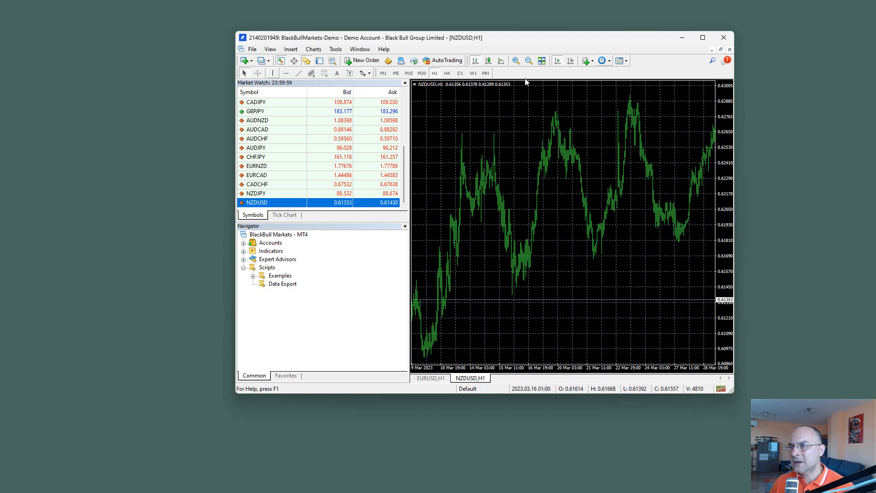
left_click(558, 64)
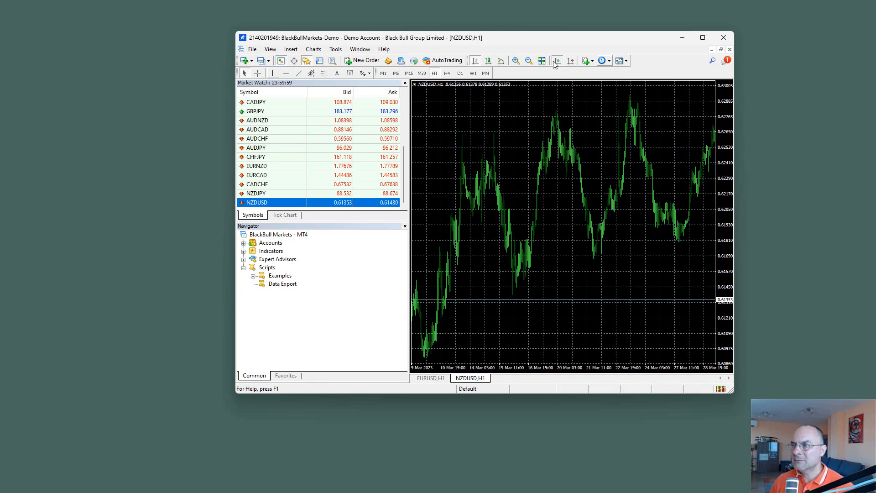
left_click_drag(561, 127, 414, 140)
left_click_drag(644, 155, 485, 153)
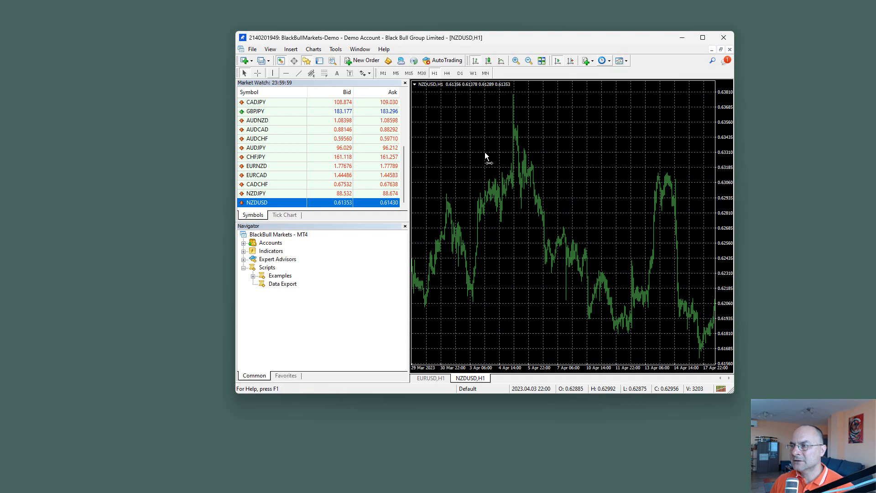
left_click_drag(668, 180, 524, 215)
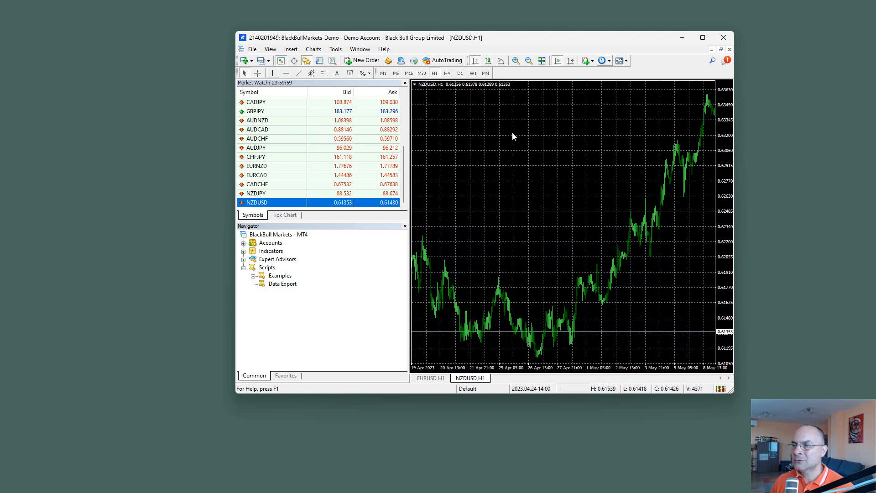
left_click(557, 65)
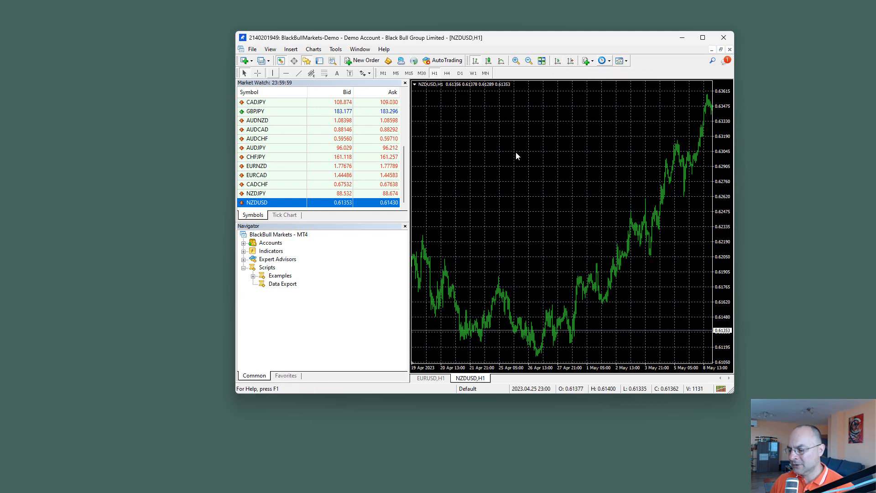
scroll(516, 156, "up", 5)
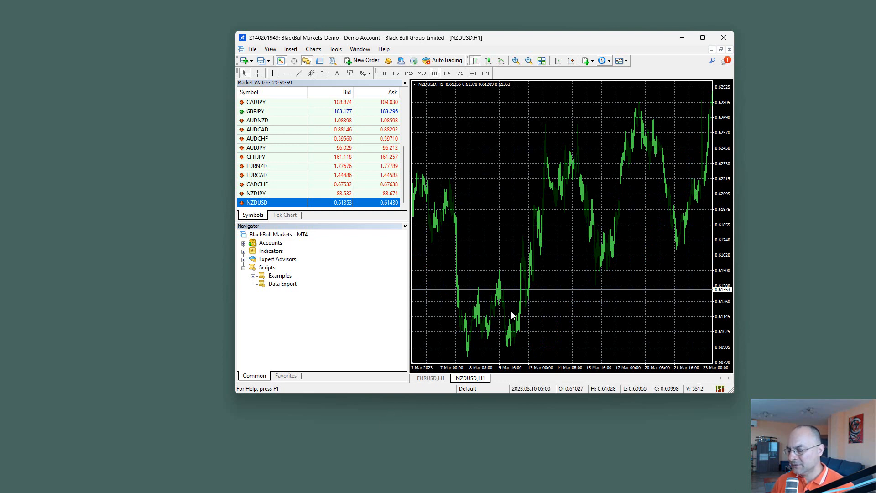
scroll(511, 312, "up", 2)
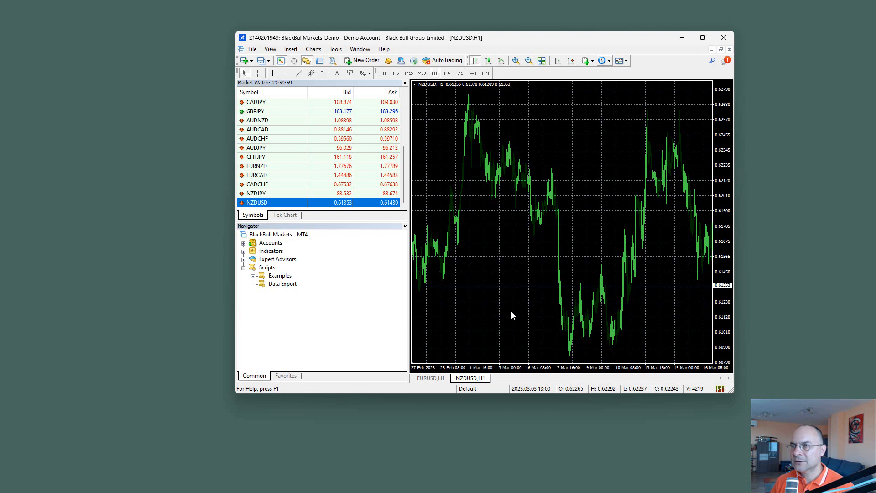
Step: Switch the NZDUSD chart through the M30, M15 and M5 timeframes, loading older bars
left_click(422, 73)
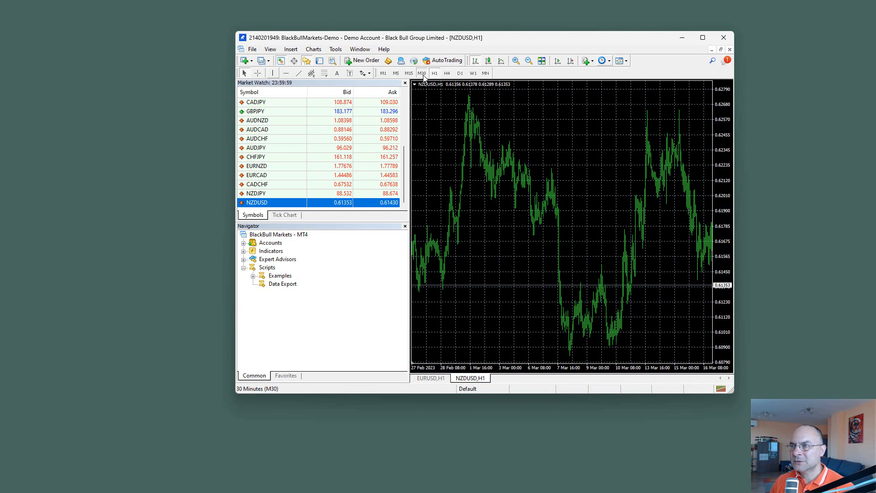
scroll(482, 149, "up", 3)
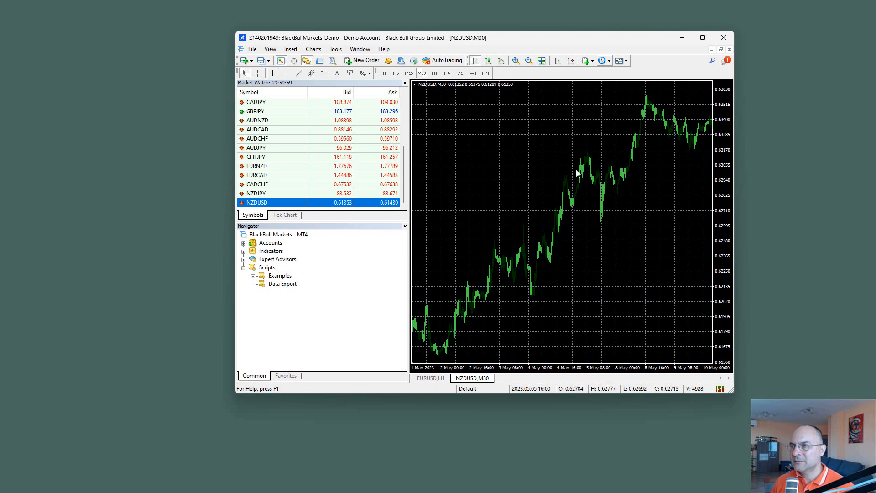
left_click(408, 73)
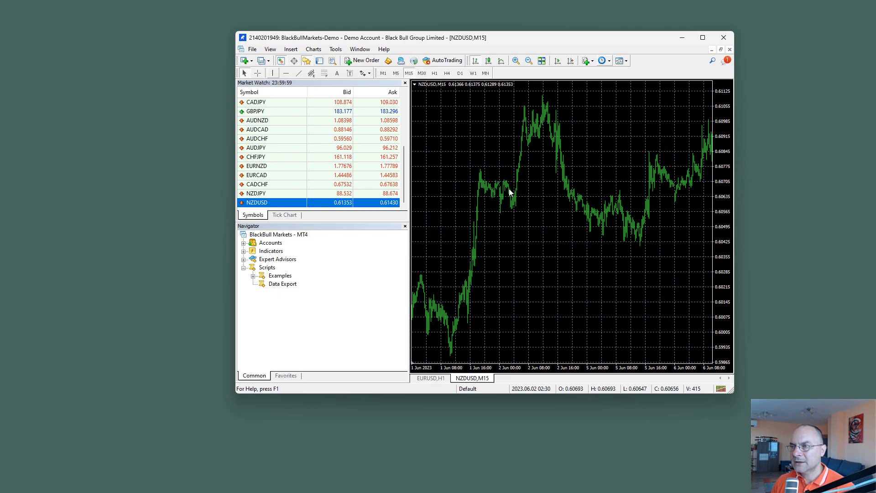
left_click(395, 73)
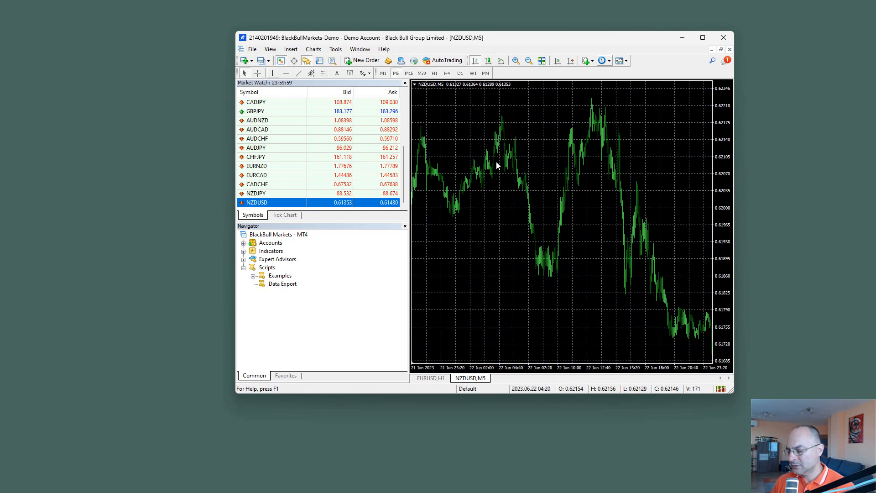
scroll(497, 162, "up", 10)
scroll(497, 166, "up", 10)
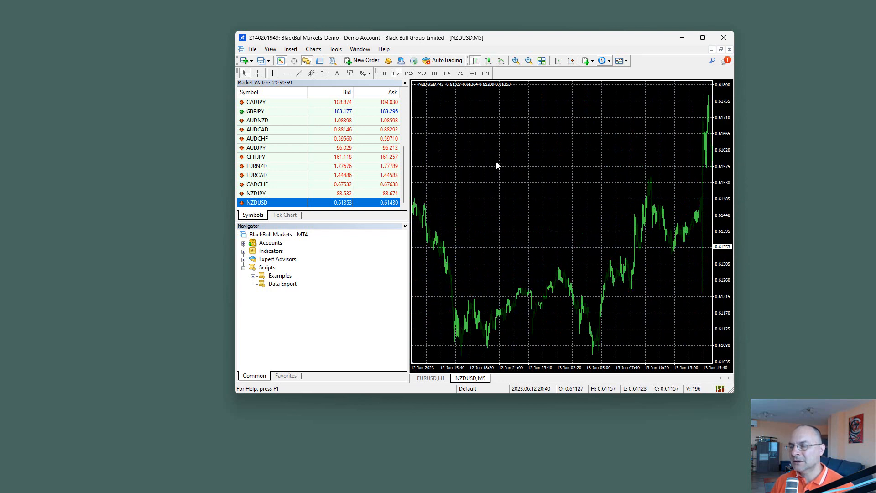
Step: Switch the NZDUSD chart to M1 and go back through its history to load older bars
left_click(383, 73)
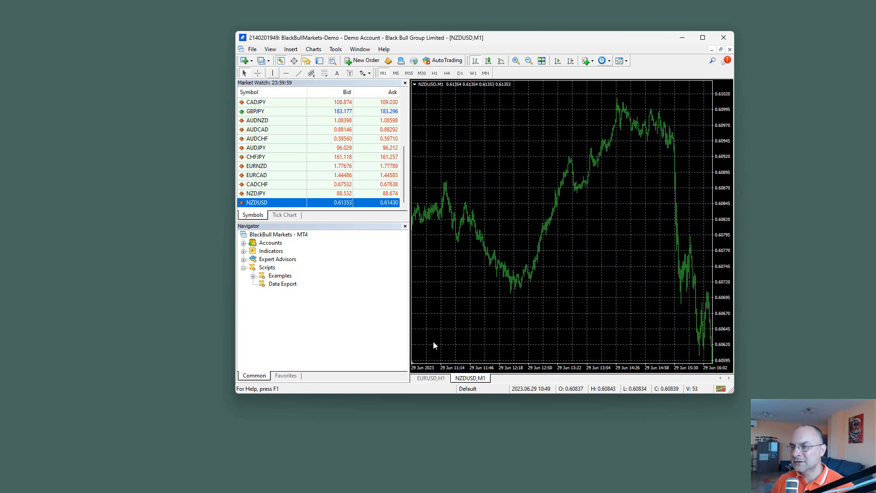
scroll(507, 251, "up", 10)
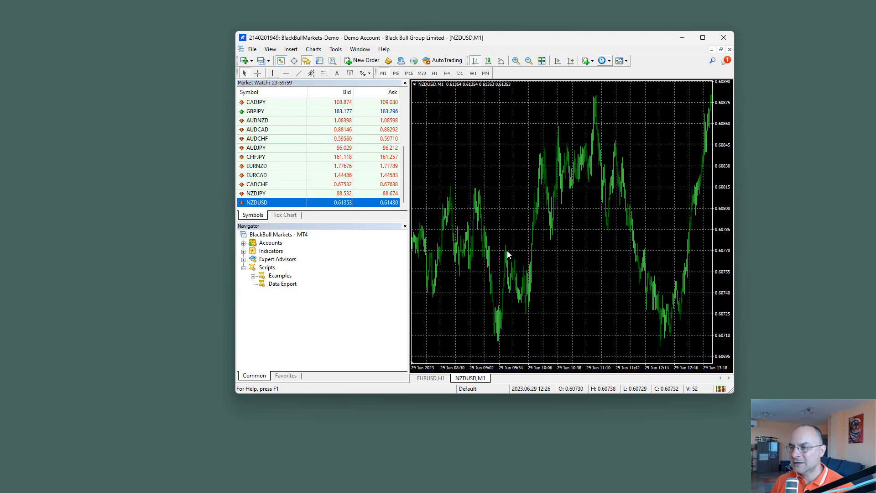
scroll(508, 254, "up", 20)
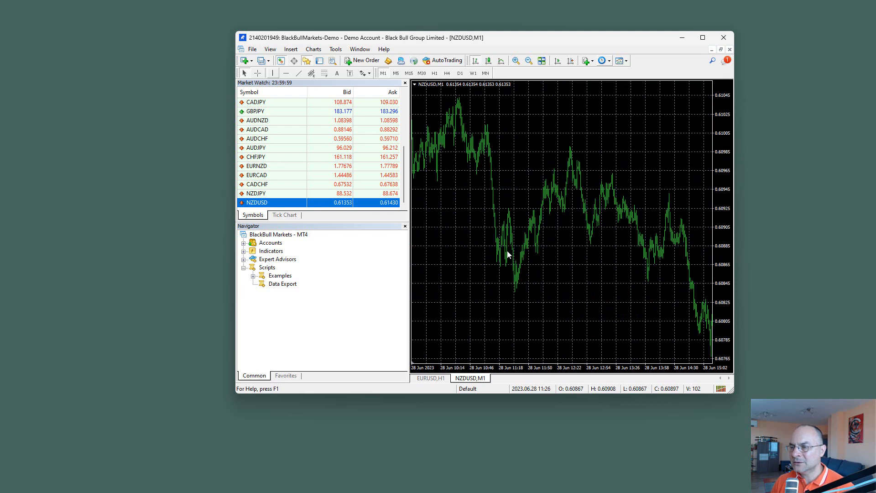
scroll(508, 251, "up", 20)
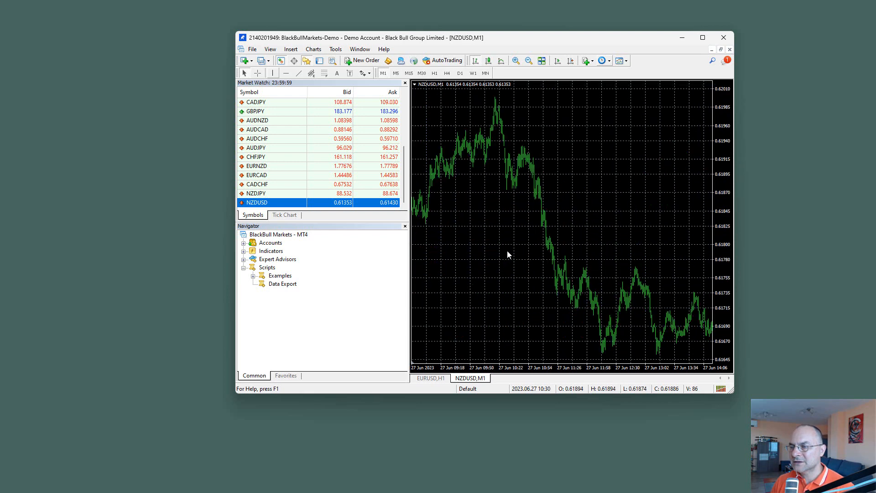
scroll(507, 250, "up", 20)
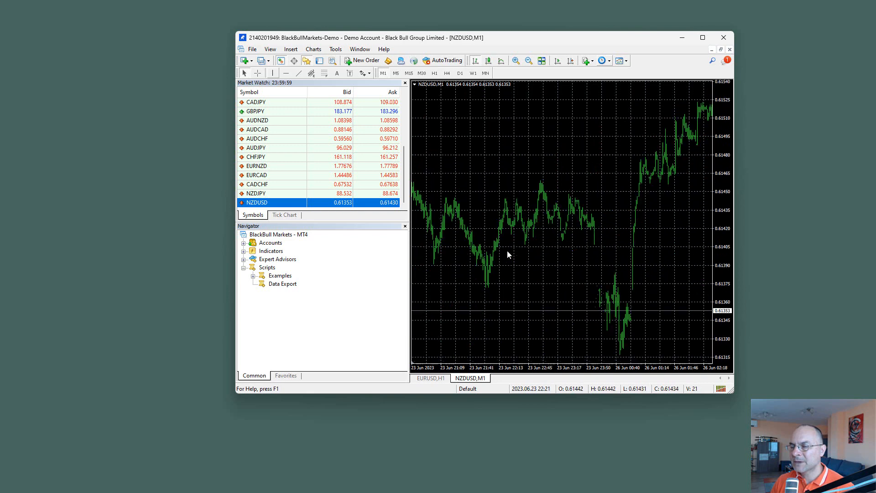
scroll(508, 251, "up", 5)
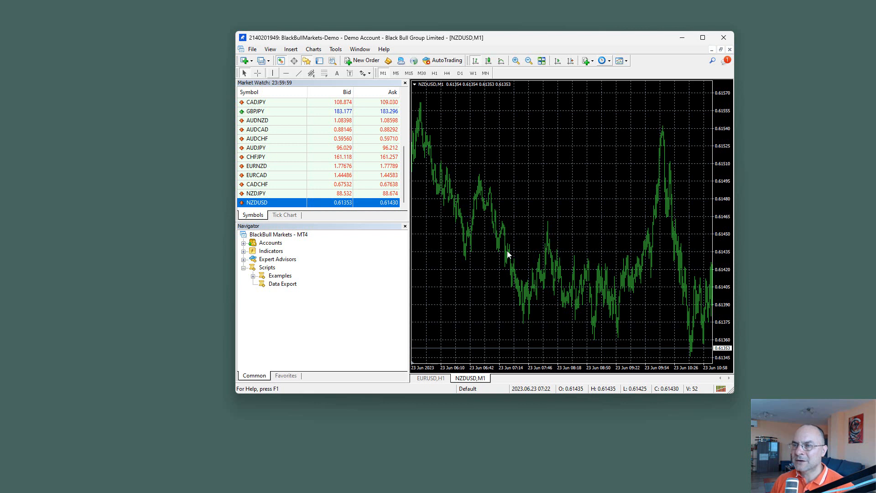
Step: Open a new chart window for EURUSD from the Market Watch
scroll(365, 167, "up", 4)
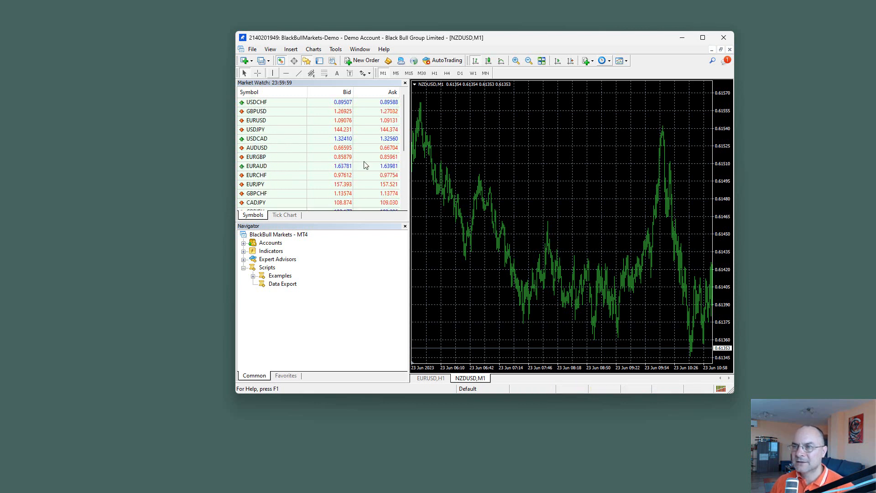
right_click(269, 121)
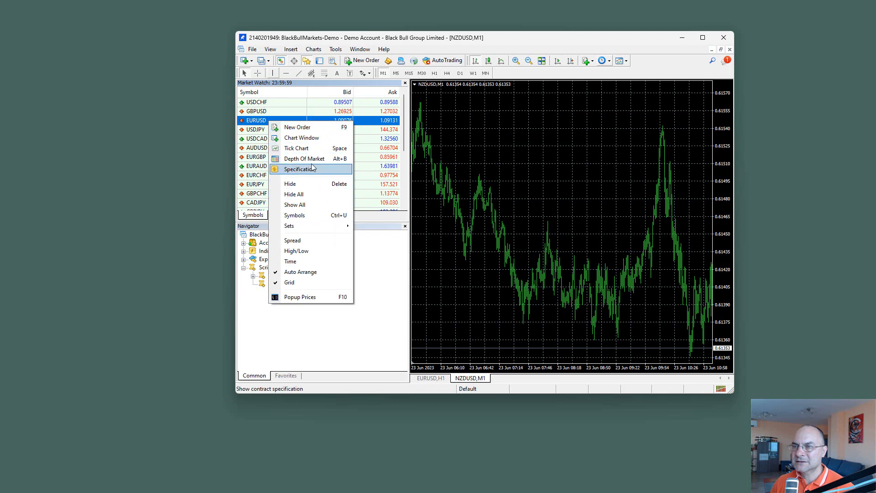
left_click(313, 143)
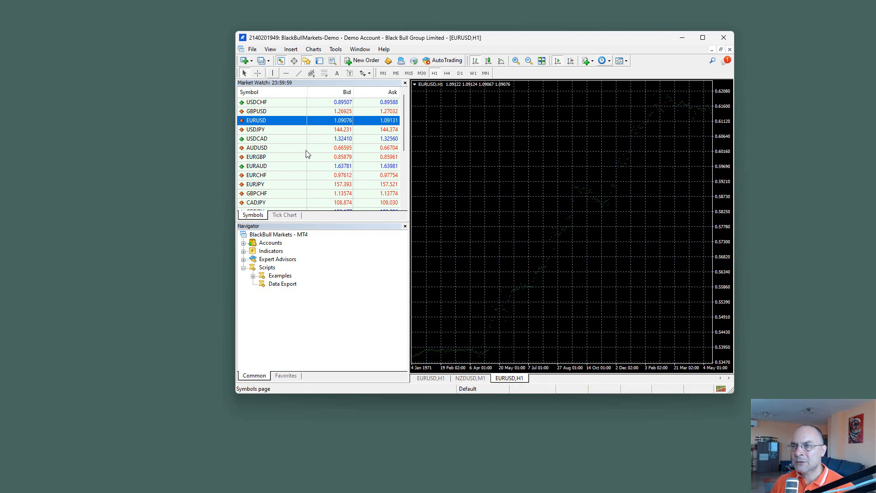
Step: Select NZDUSD in the Market Watch and bring its open M1 chart to the front
scroll(316, 144, "down", 4)
left_click(268, 204)
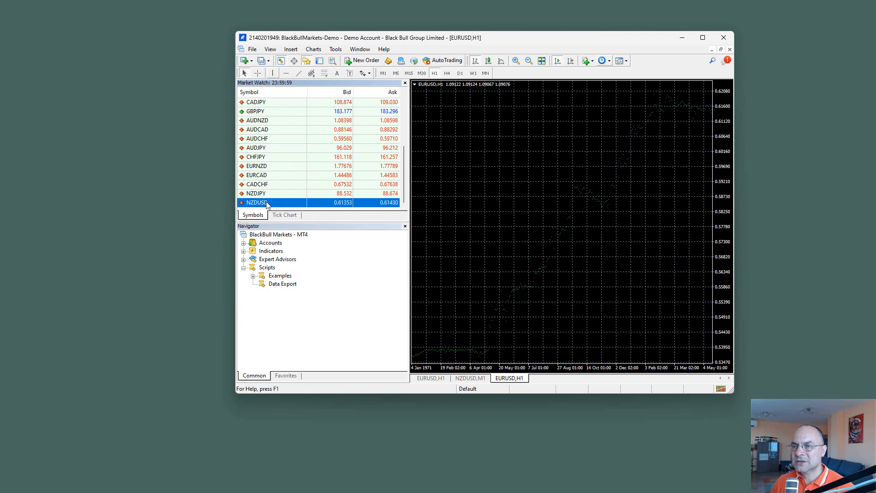
right_click(268, 204)
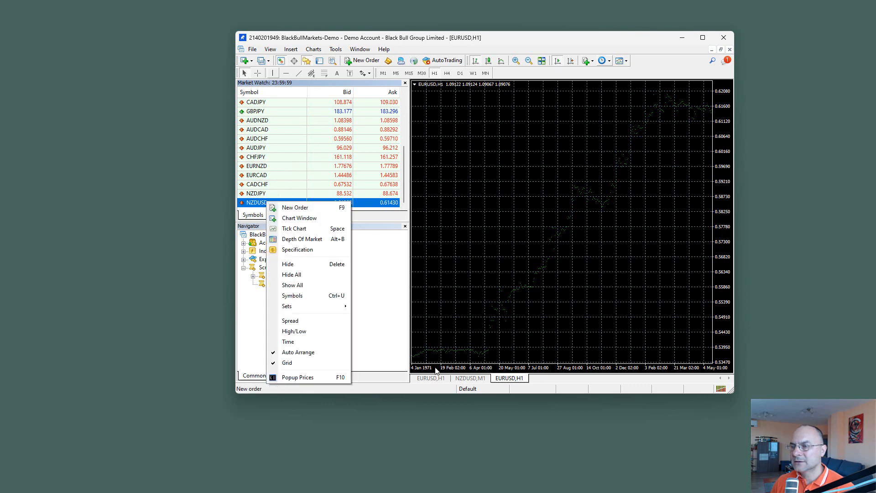
left_click(469, 378)
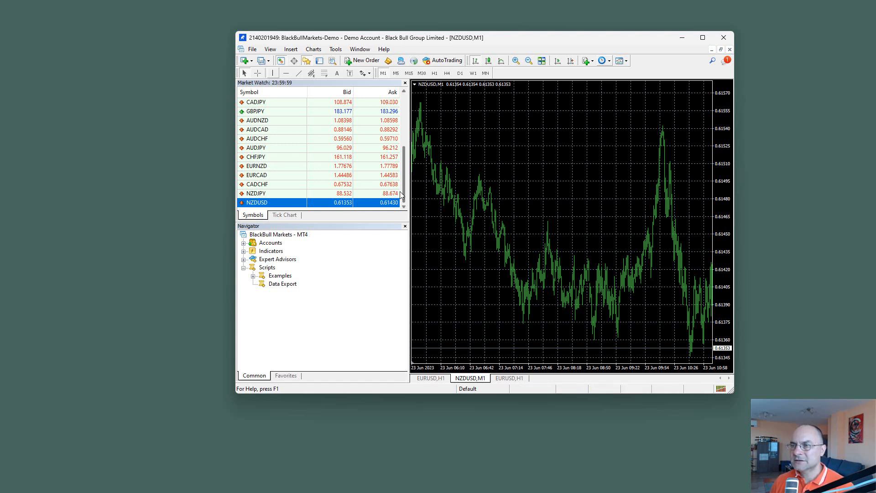
scroll(322, 124, "up", 4)
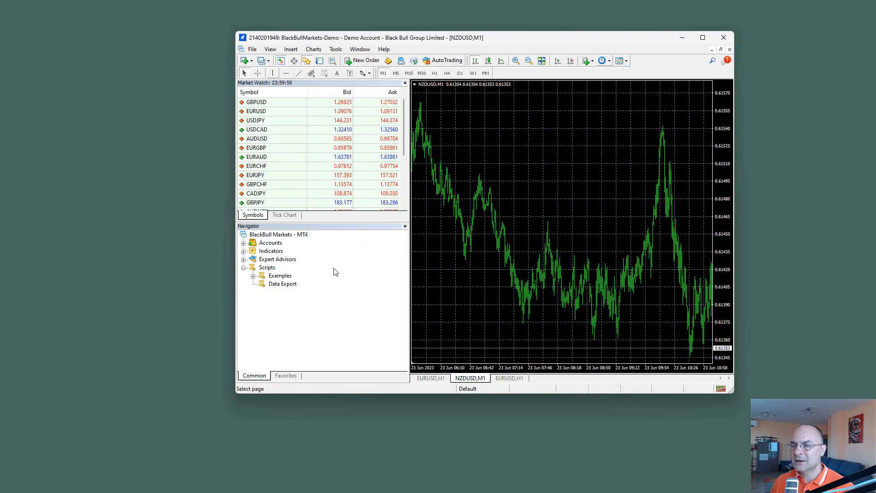
Step: Attach the Data Export script to the first EURUSD H1 chart and show the script's input parameters
left_click(282, 296)
left_click(279, 285)
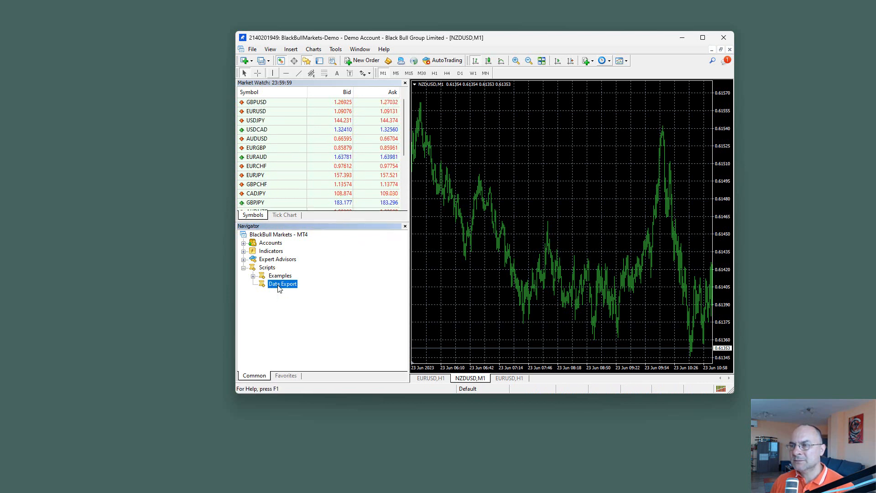
left_click(429, 378)
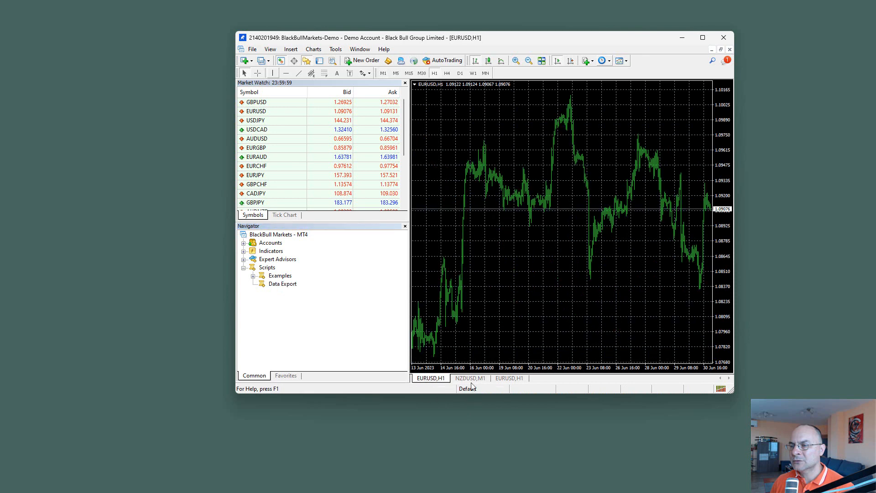
left_click(282, 285)
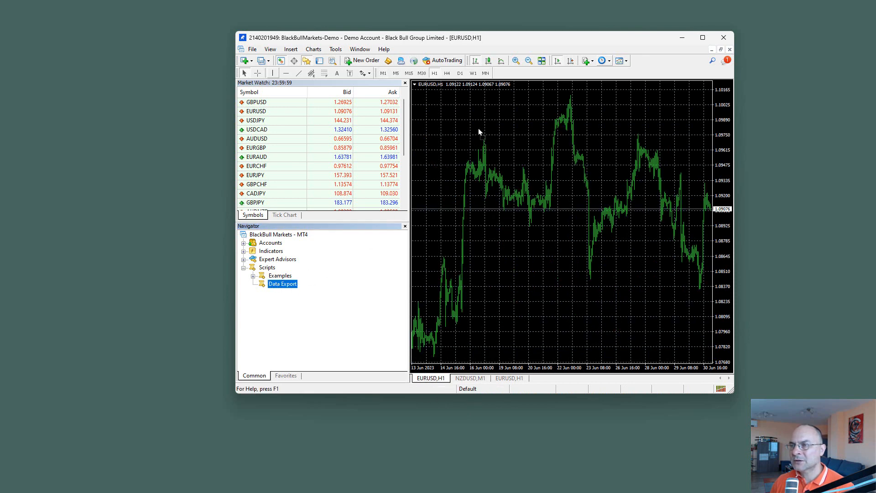
left_click_drag(478, 129, 478, 129)
left_click_drag(851, 47, 538, 128)
left_click(461, 139)
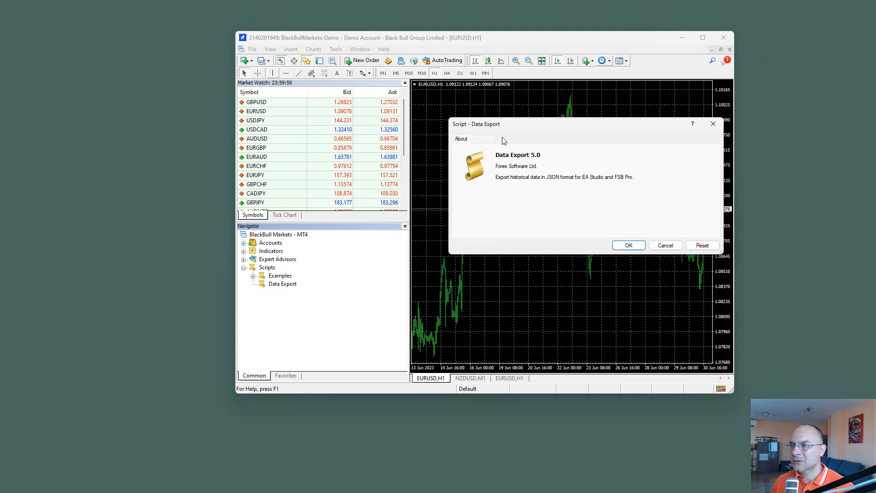
left_click(505, 139)
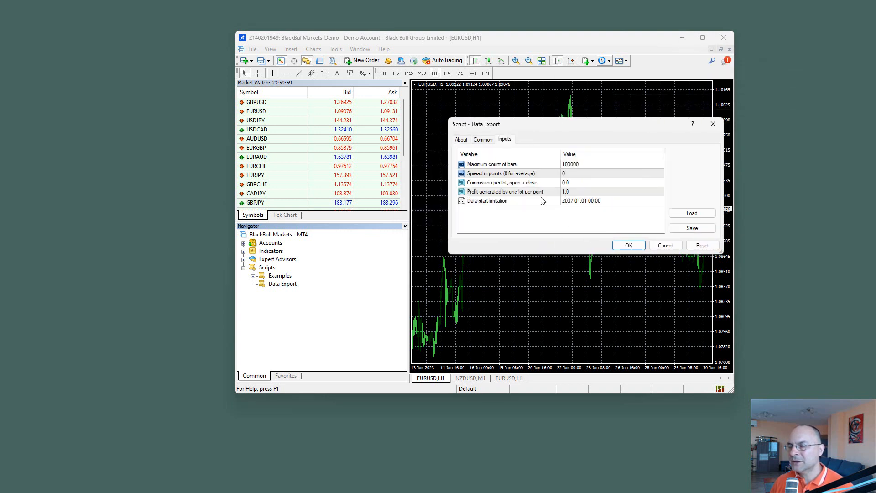
Step: Set the Data Export script's maximum count of bars to 500000
left_click(573, 165)
left_click(574, 165)
left_click(571, 165)
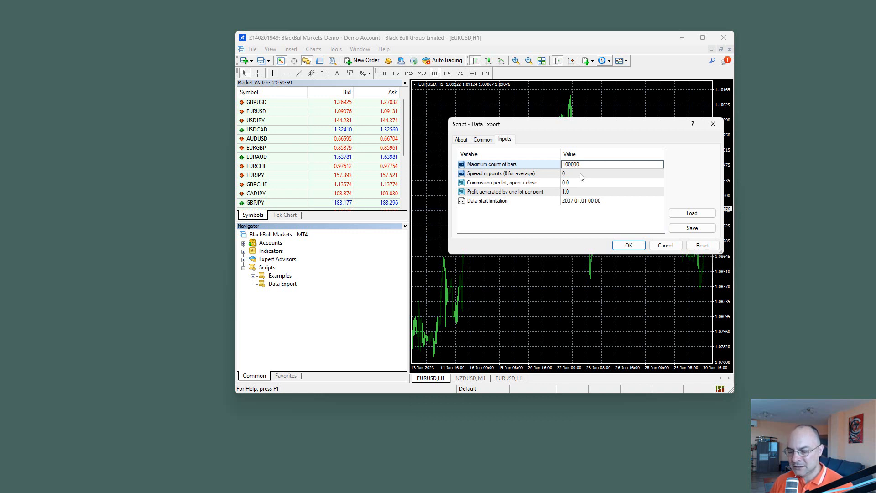
type("2")
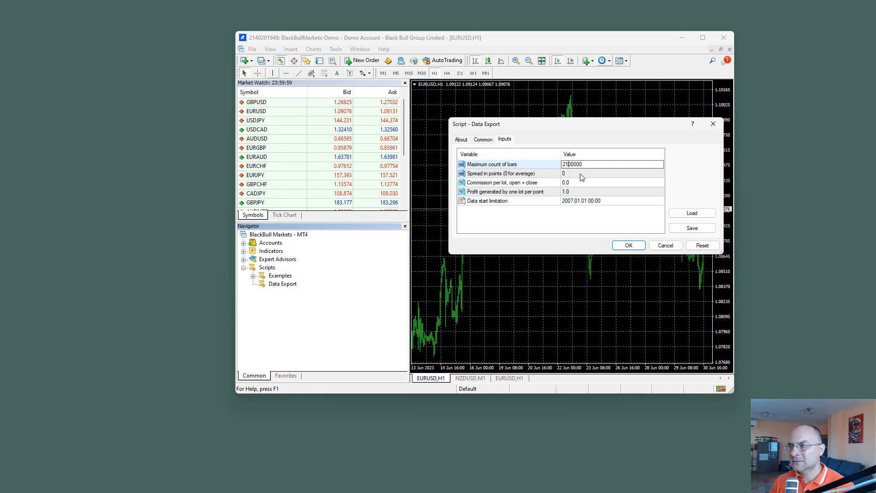
key("BackSpace")
type("50")
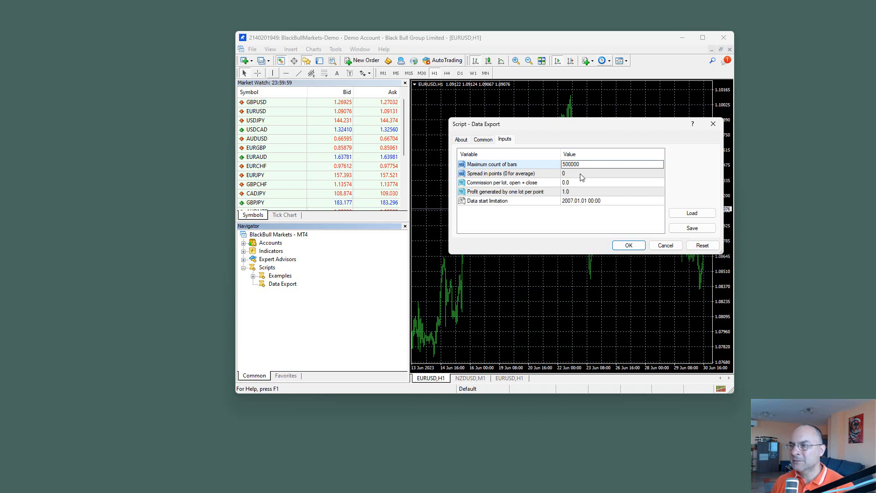
left_click(554, 216)
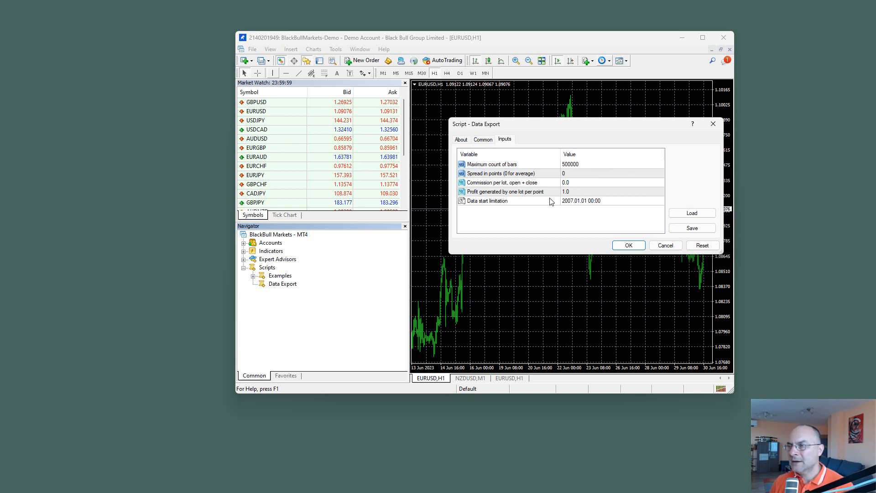
Step: Try a spread of 10 points, and set it back to 0 for the average
left_click(565, 173)
double_click(575, 175)
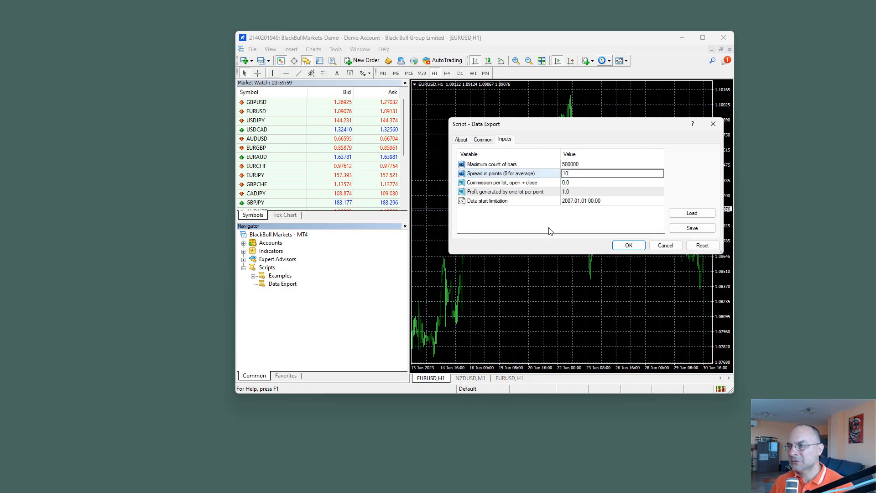
left_click(548, 230)
double_click(586, 175)
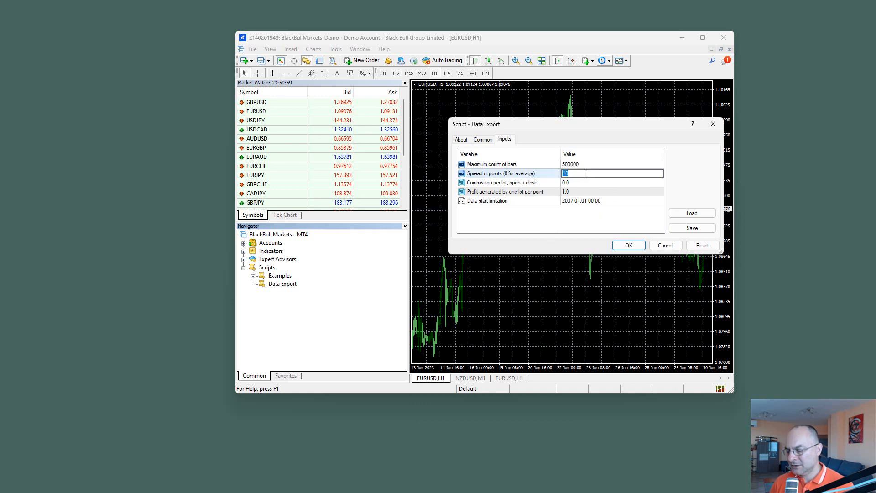
type("0")
left_click(546, 226)
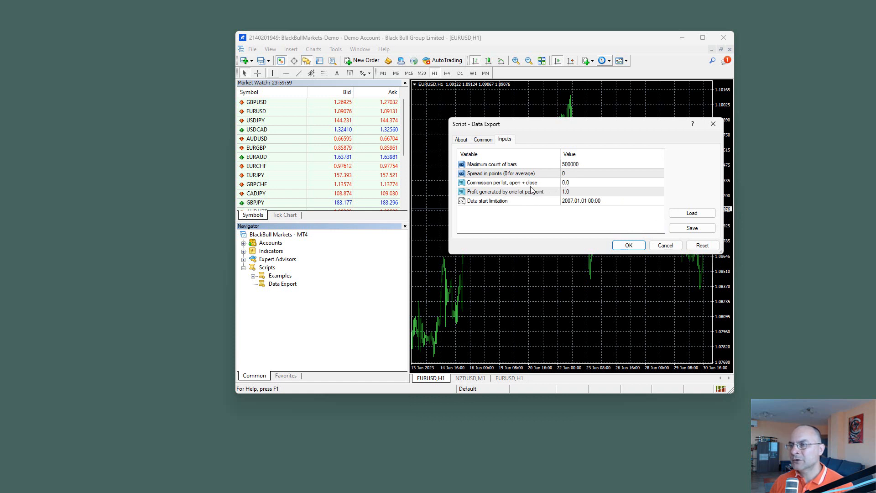
Step: Check the commission per lot input and run the Data Export script on the EURUSD H1 chart
double_click(573, 182)
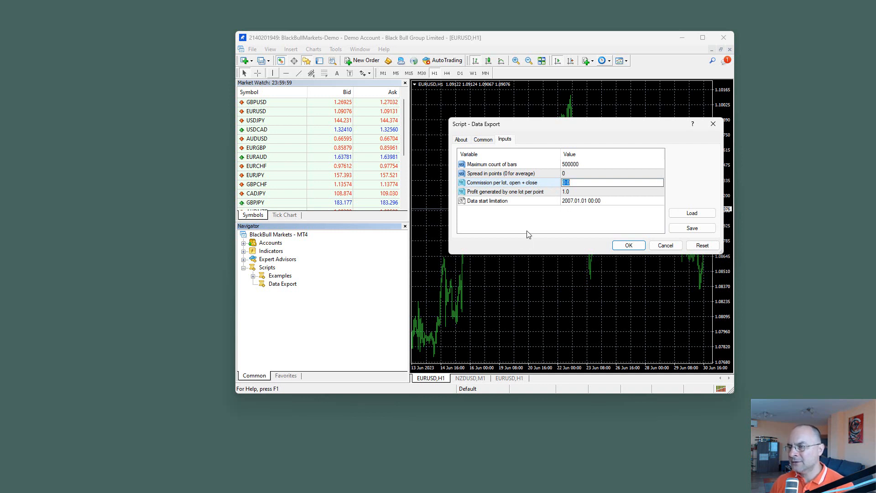
left_click(549, 235)
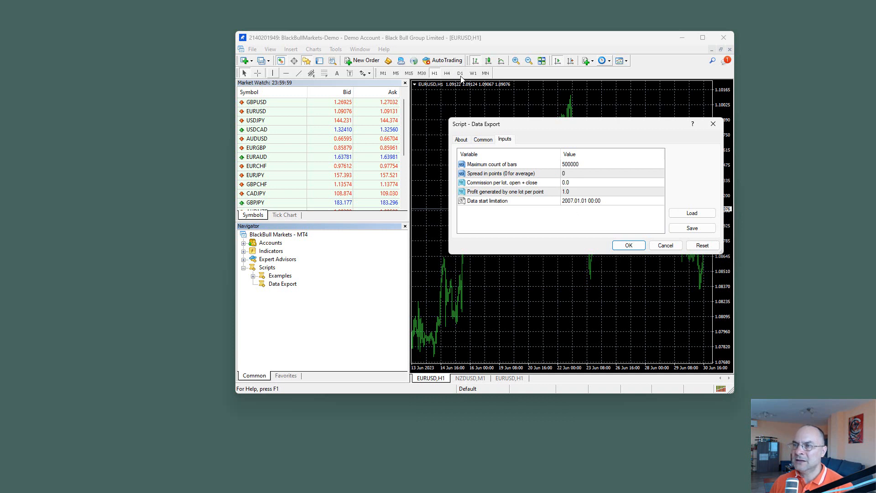
left_click(626, 245)
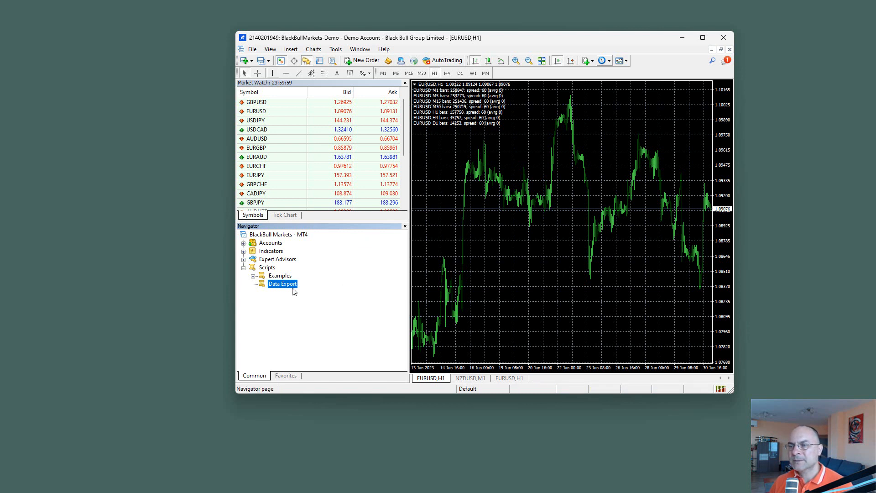
Step: Attach Data Export to the EURUSD H1 chart again, set the spread to 10 points and run the script
left_click_drag(275, 286, 484, 248)
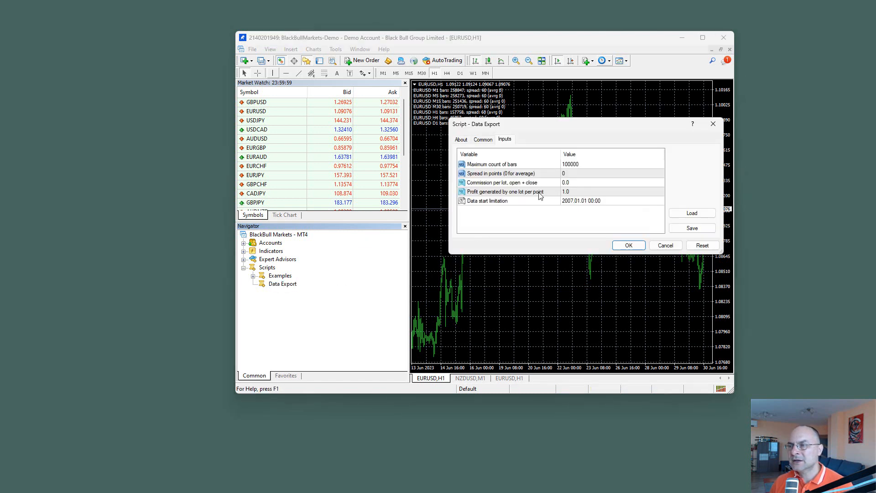
left_click(571, 175)
left_click(570, 174)
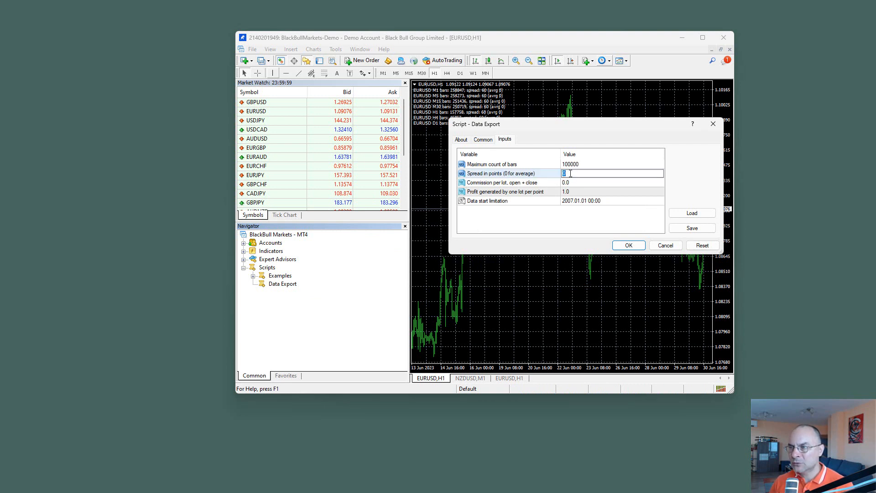
type("10")
left_click(528, 228)
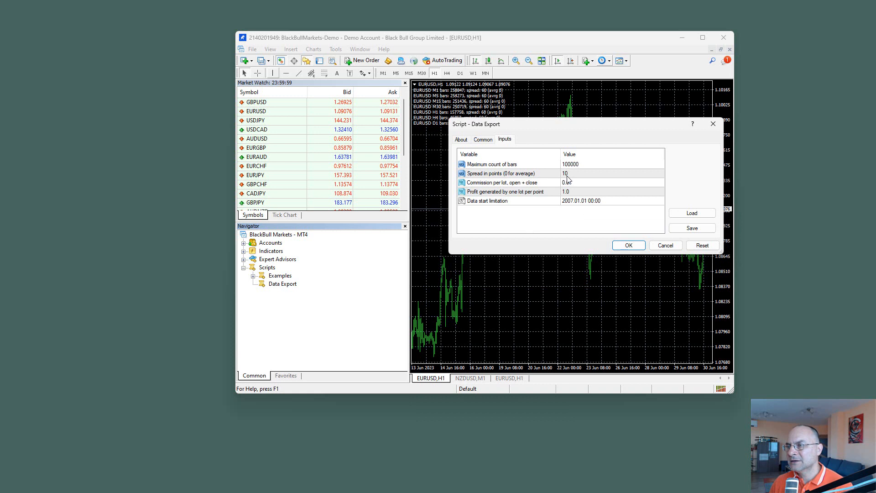
left_click(626, 246)
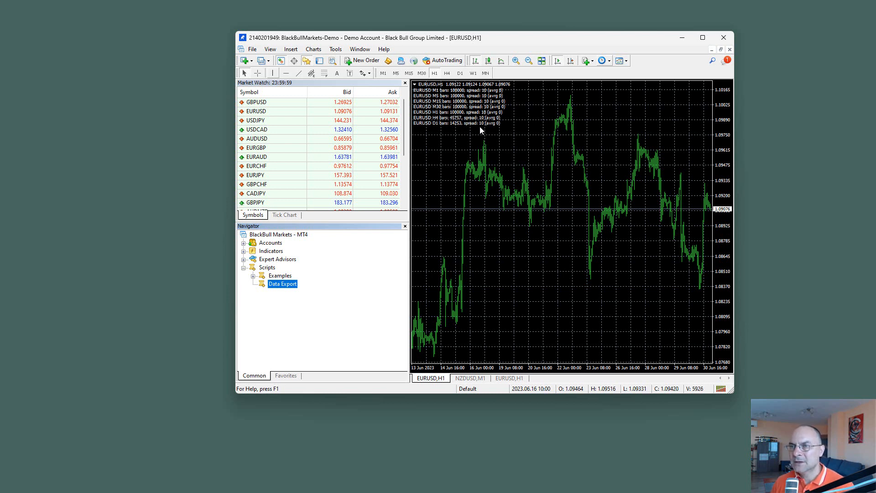
Step: Open the terminal's data folder and go to MQL4\Files, which holds the exported JSON files
left_click(253, 51)
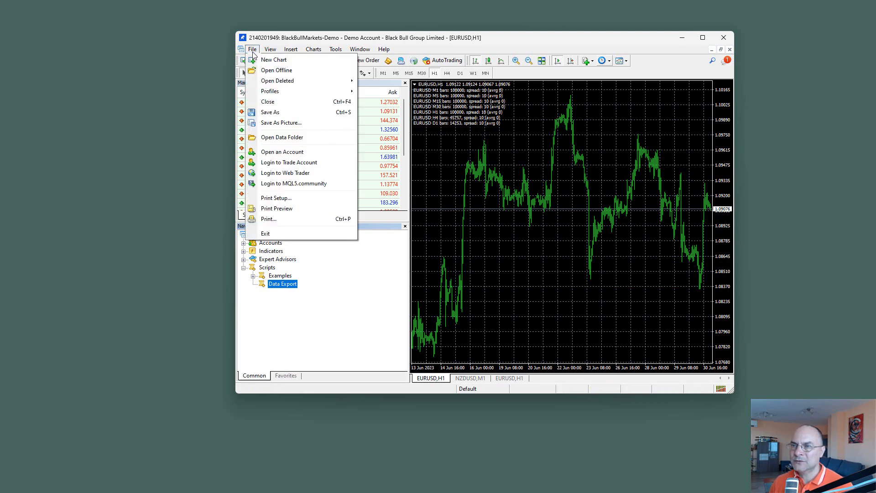
left_click(294, 139)
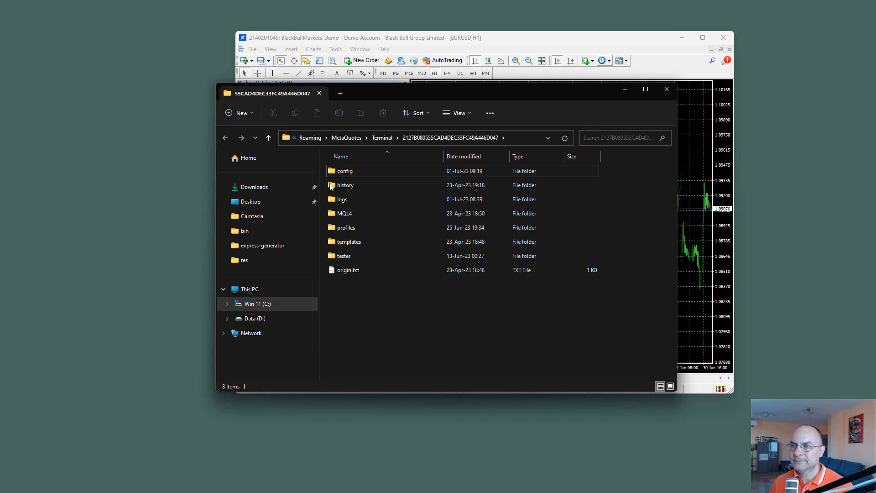
double_click(327, 213)
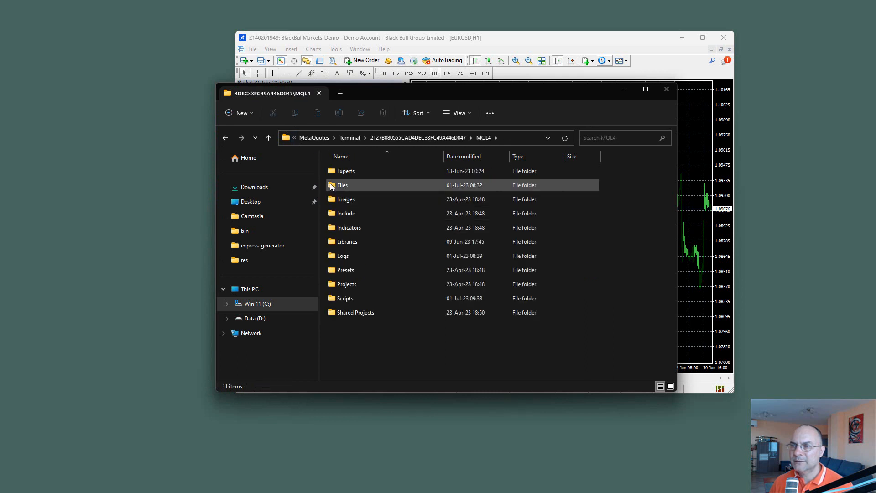
double_click(338, 185)
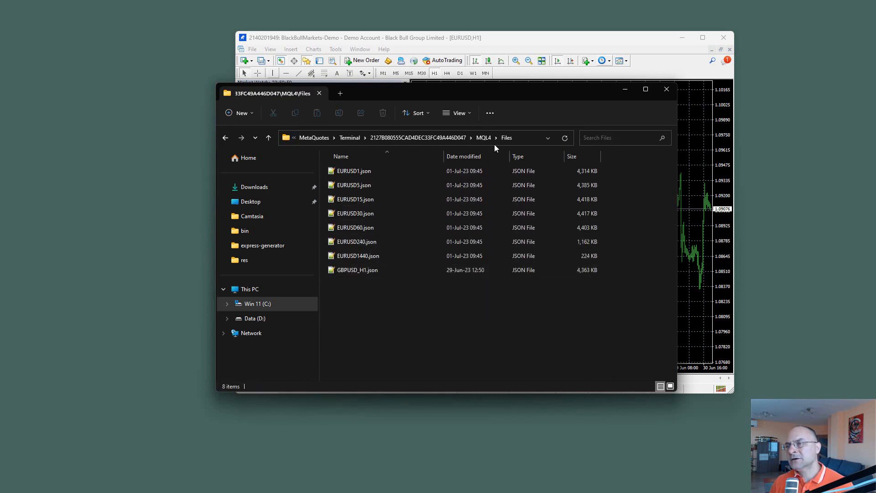
left_click_drag(530, 98, 395, 89)
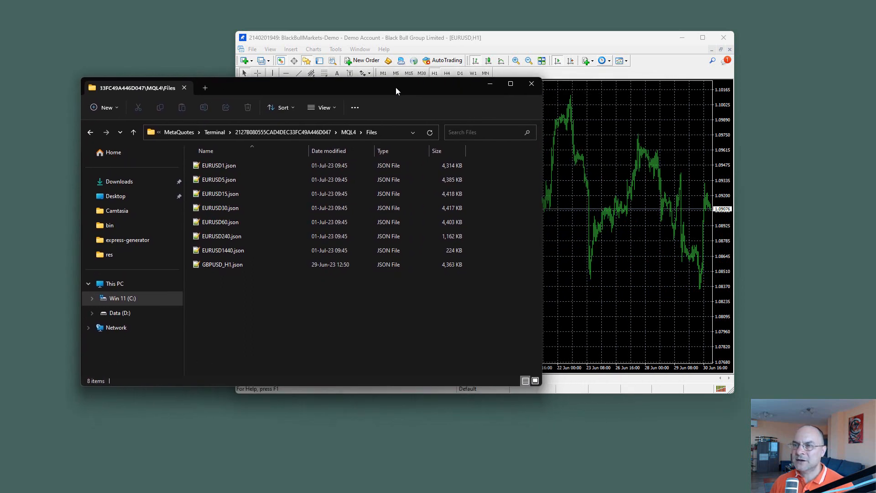
Step: Show the full path of the MQL4\Files folder in File Explorer
left_click(390, 131)
left_click(355, 317)
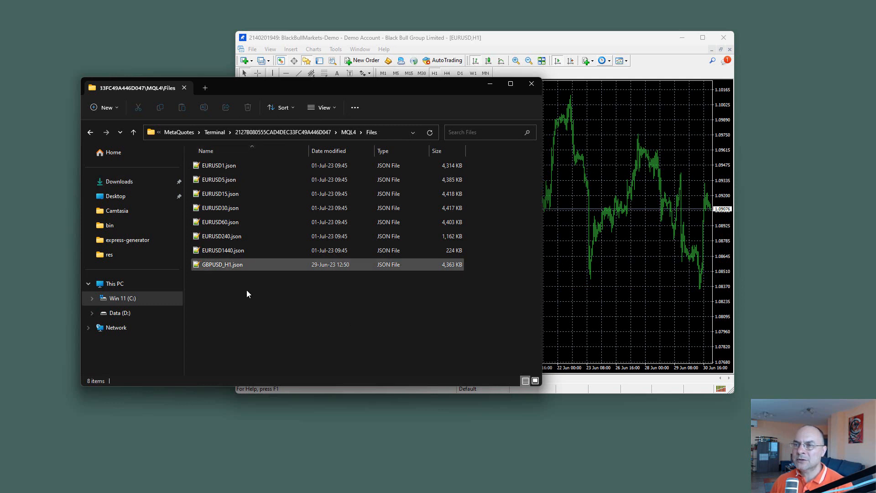
left_click(385, 132)
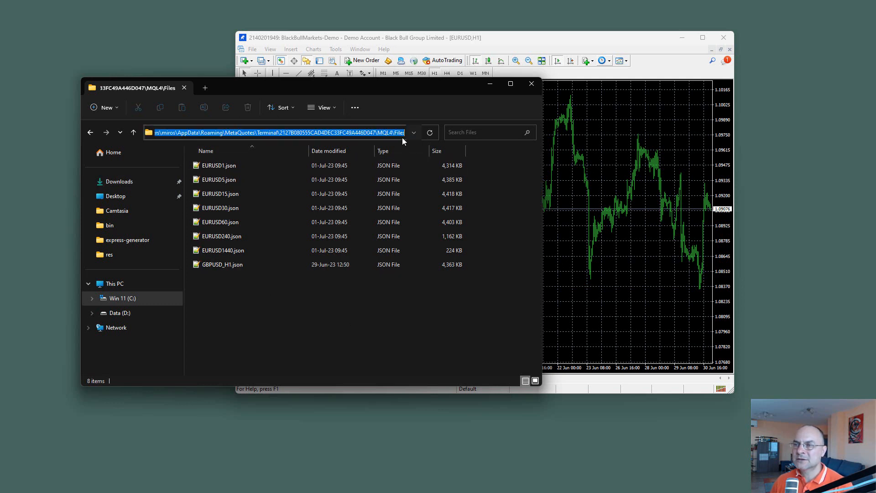
left_click(288, 297)
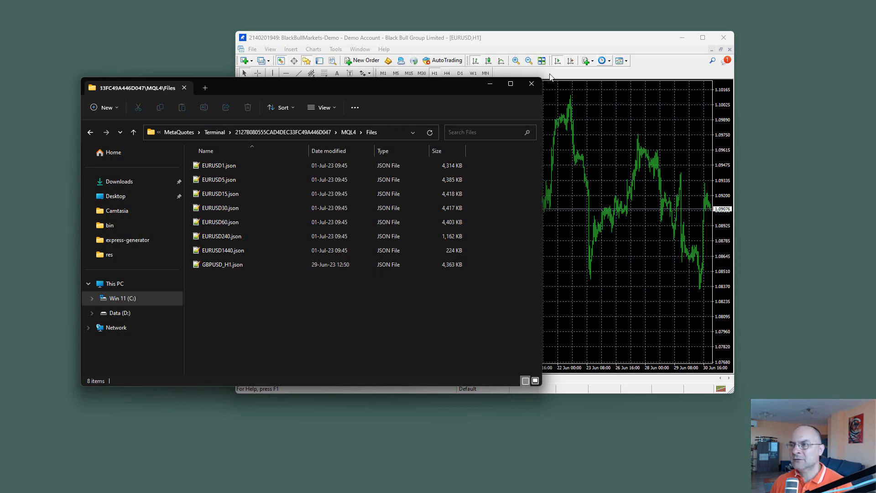
Step: Permanently delete GBPUSD_H1.json from the MQL4\Files folder
left_click_drag(549, 37, 624, 25)
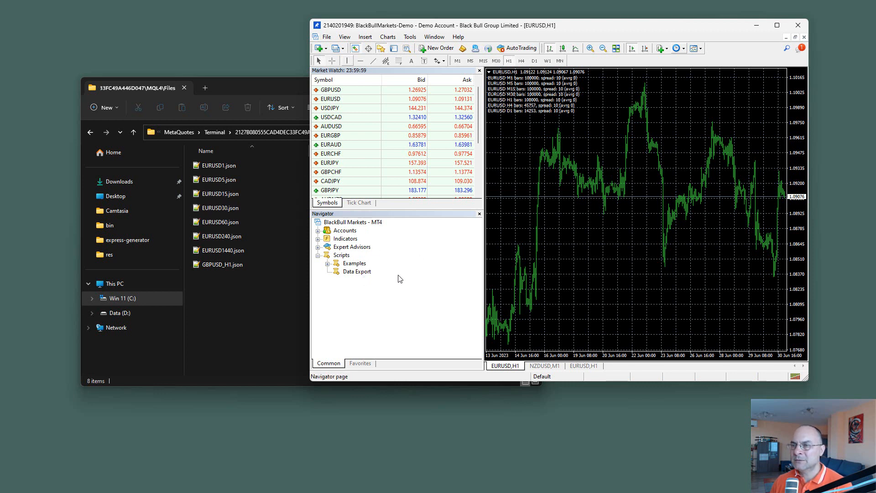
left_click(220, 306)
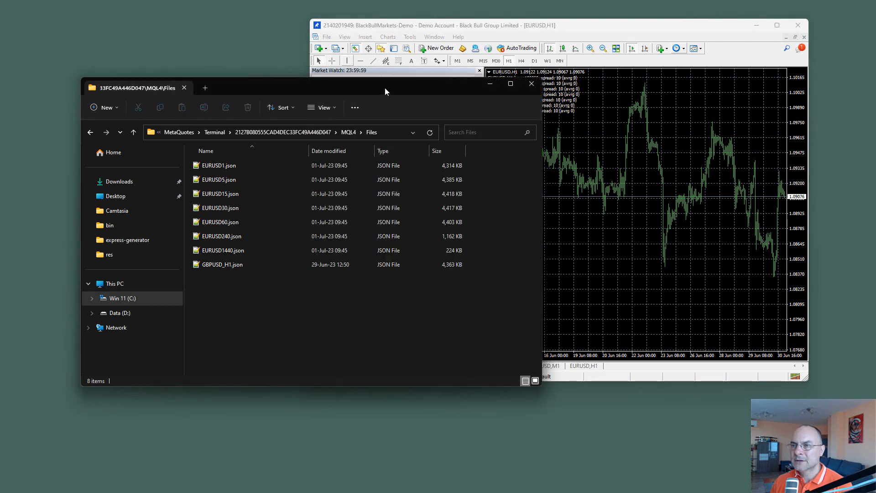
left_click_drag(384, 89, 573, 80)
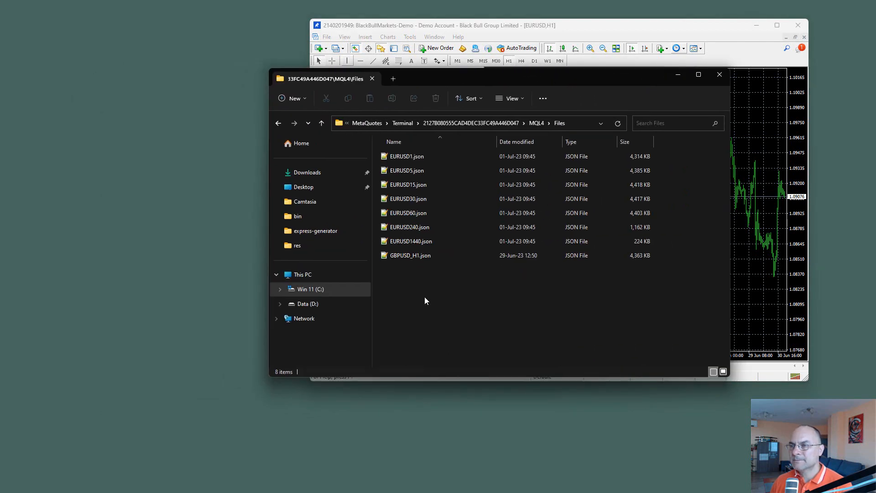
left_click(410, 258)
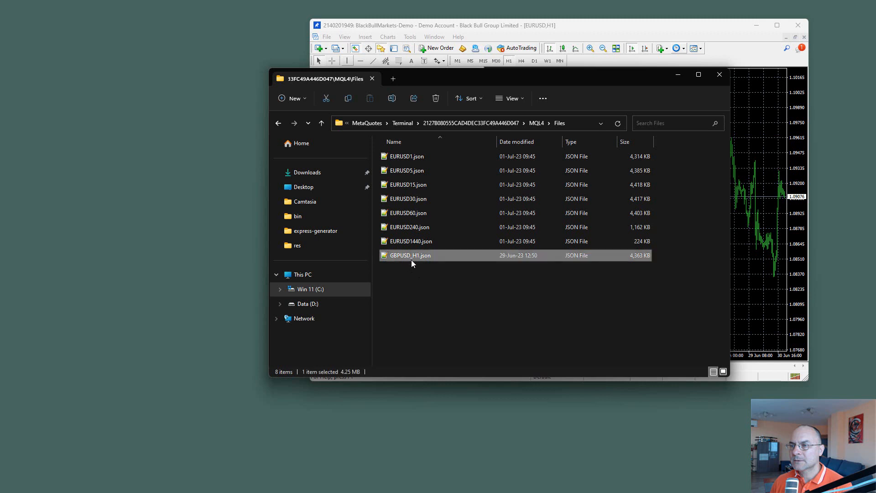
key("shift+Delete")
key("Return")
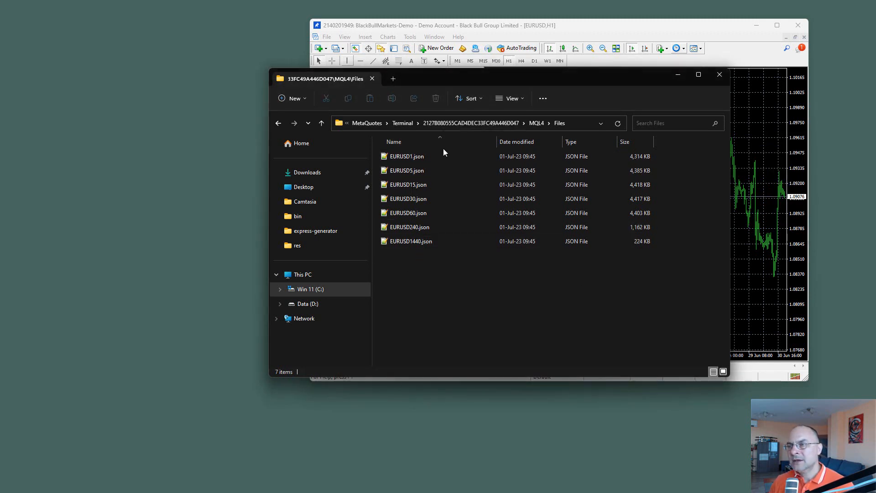
left_click_drag(467, 78, 561, 85)
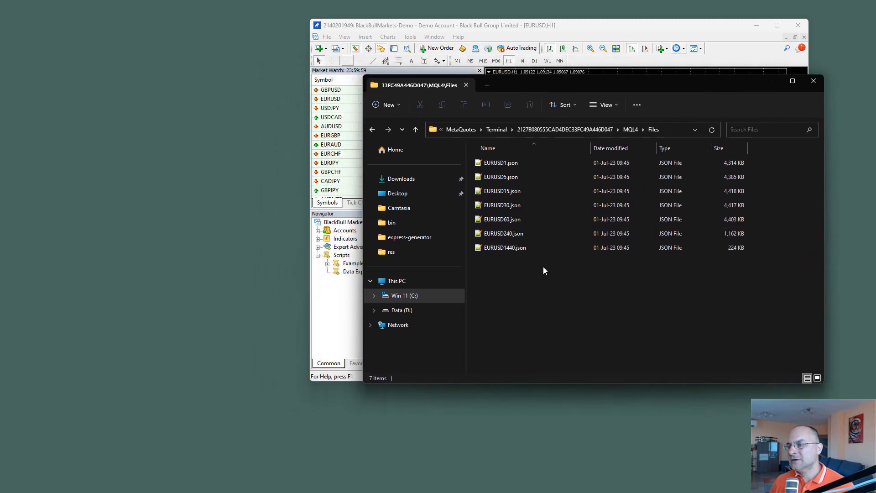
key("alt+F4")
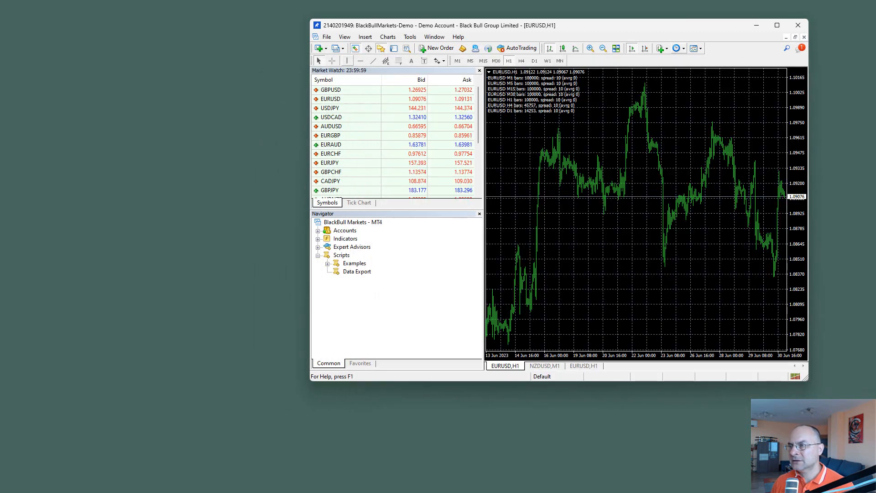
key("alt+Tab")
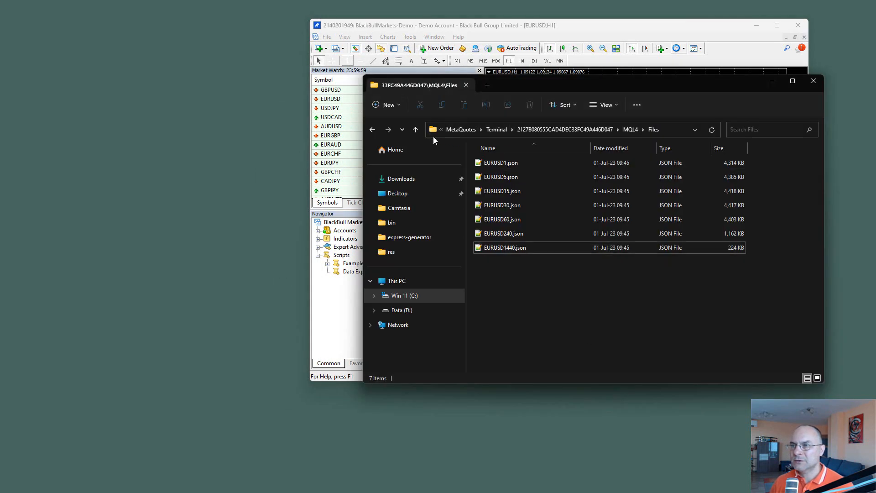
left_click(379, 106)
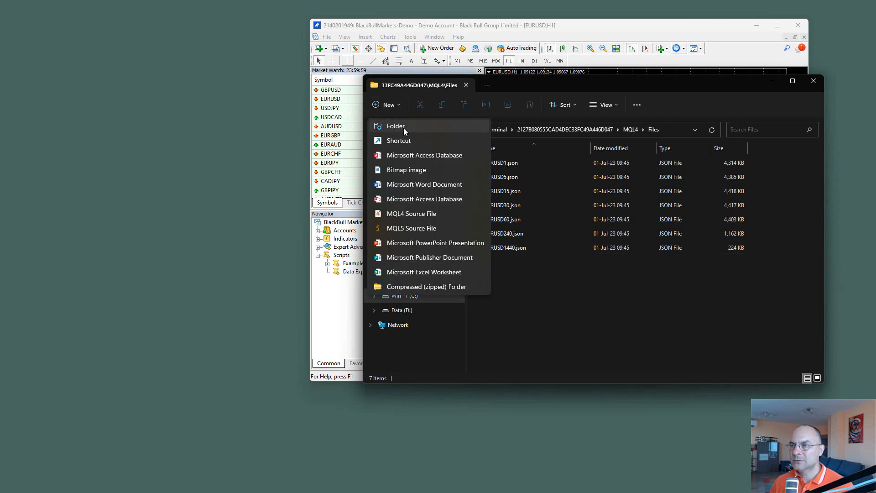
left_click(573, 297)
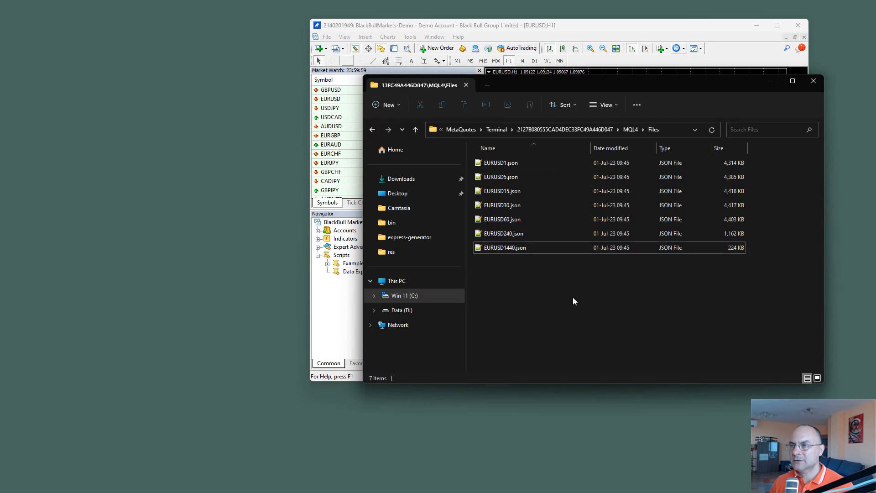
Step: Open C:\express-generator\data in a second File Explorer tab, keeping the MQL4\Files tab open
left_click(487, 85)
left_click_drag(619, 86, 498, 62)
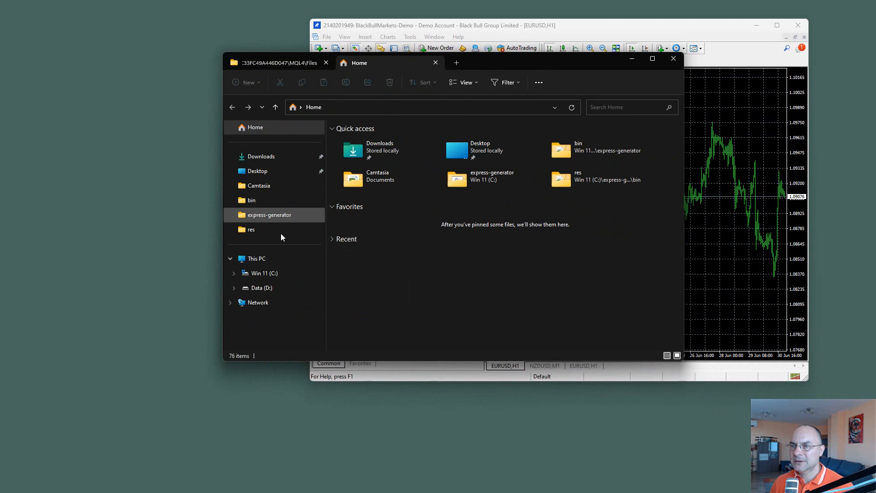
left_click_drag(368, 62, 96, 101)
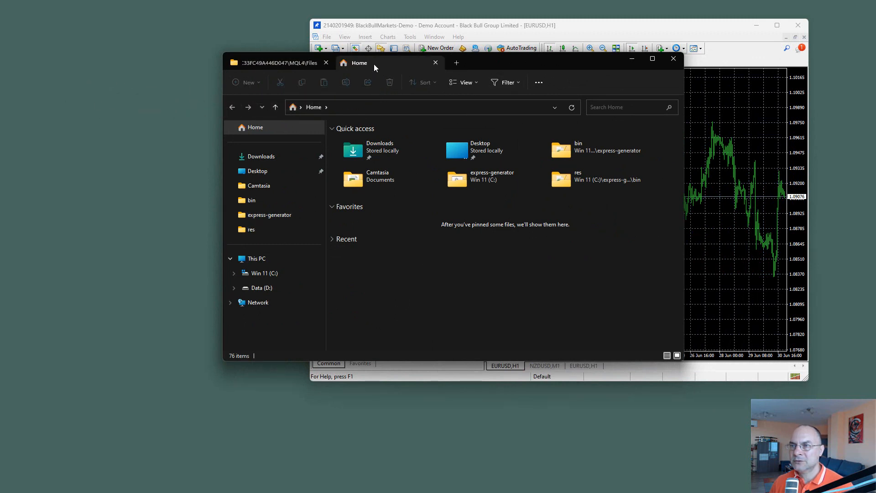
left_click(234, 273)
left_click(277, 222)
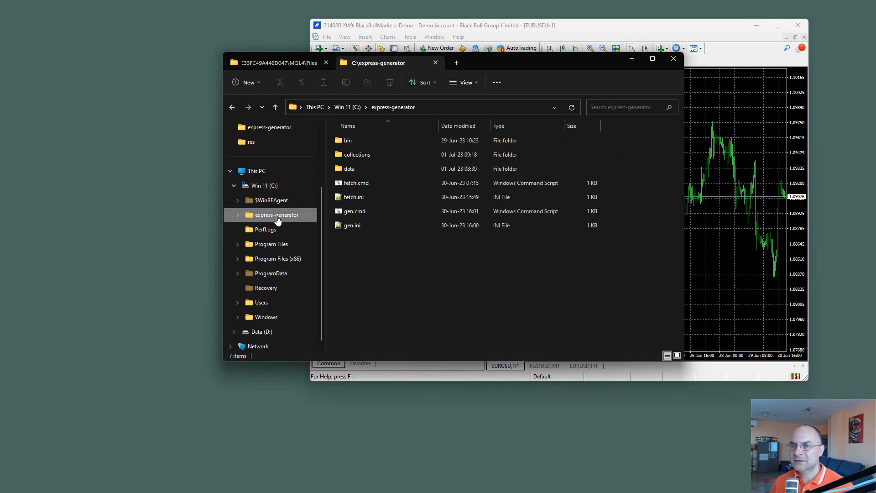
double_click(348, 169)
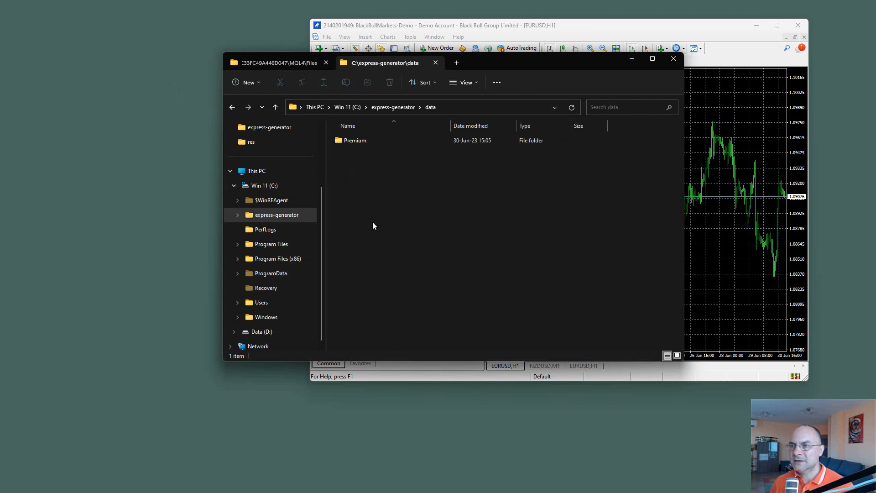
Step: Create a new folder named BlackBull inside the express-generator data folder
right_click(370, 179)
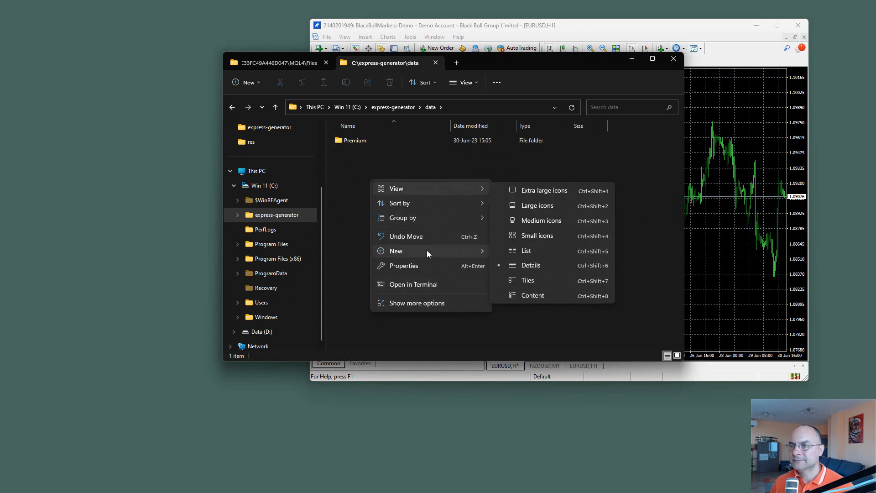
mouse_move(480, 250)
left_click(533, 251)
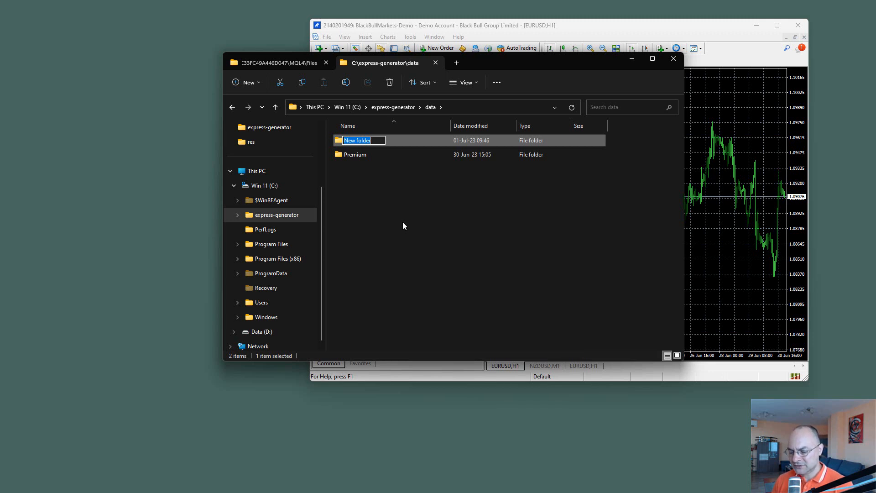
type("BlackBull")
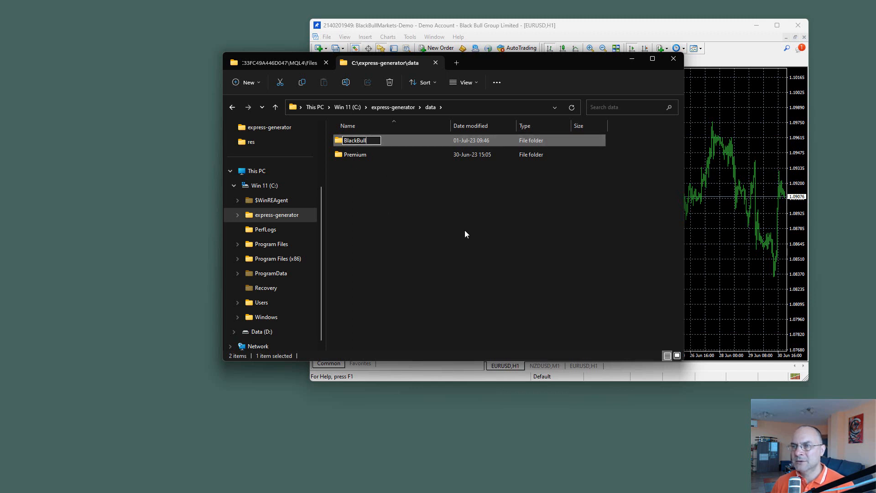
key("Return")
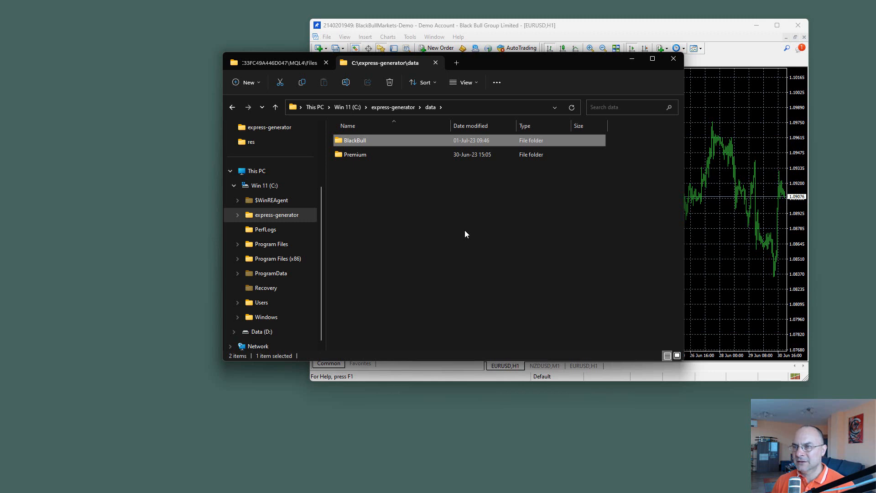
Step: Move all the EURUSD JSON files from MQL4\Files into the data\BlackBull folder and check both folders
key("Return")
left_click(256, 62)
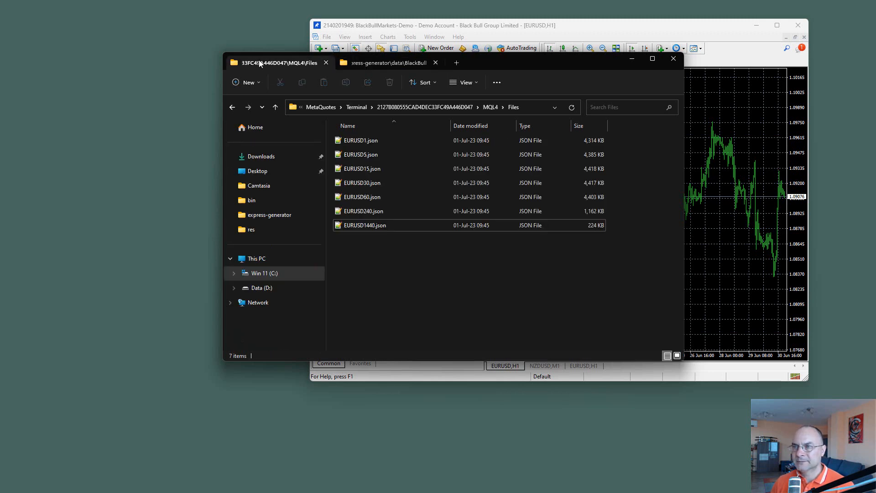
mouse_move(412, 255)
left_mouse_down()
mouse_move(354, 146)
mouse_move(392, 50)
mouse_move(407, 249)
left_mouse_up()
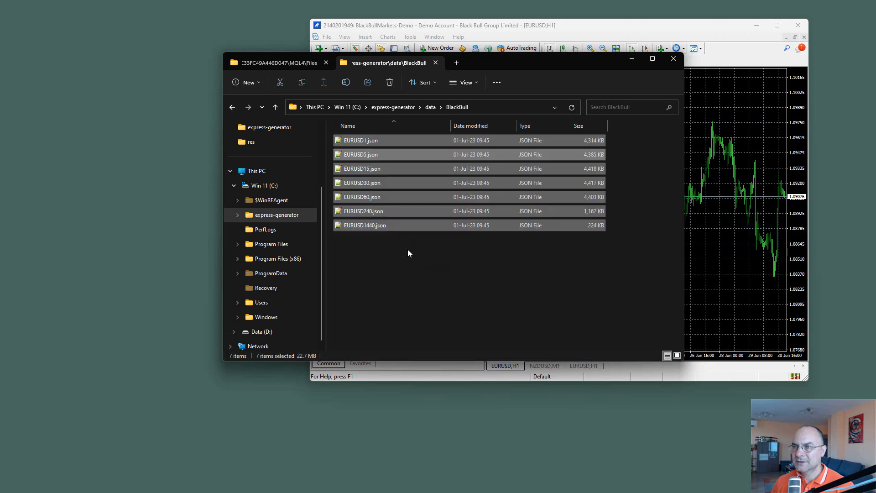
left_click(405, 265)
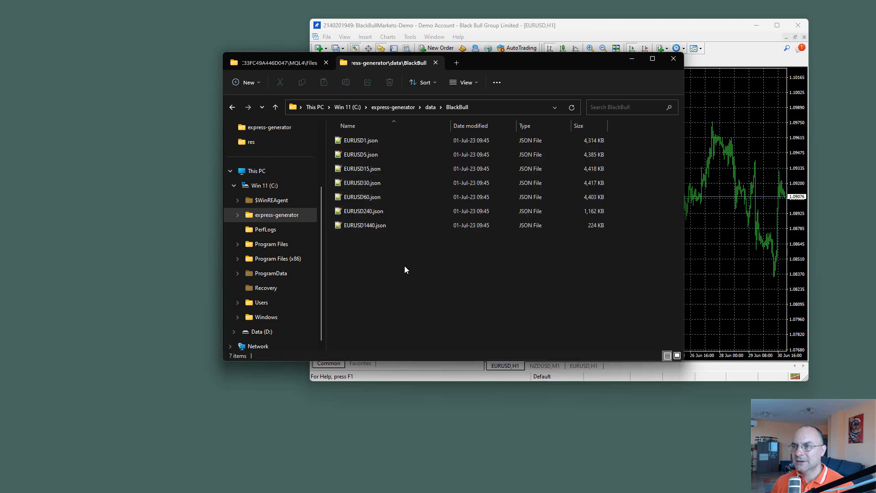
left_click(286, 64)
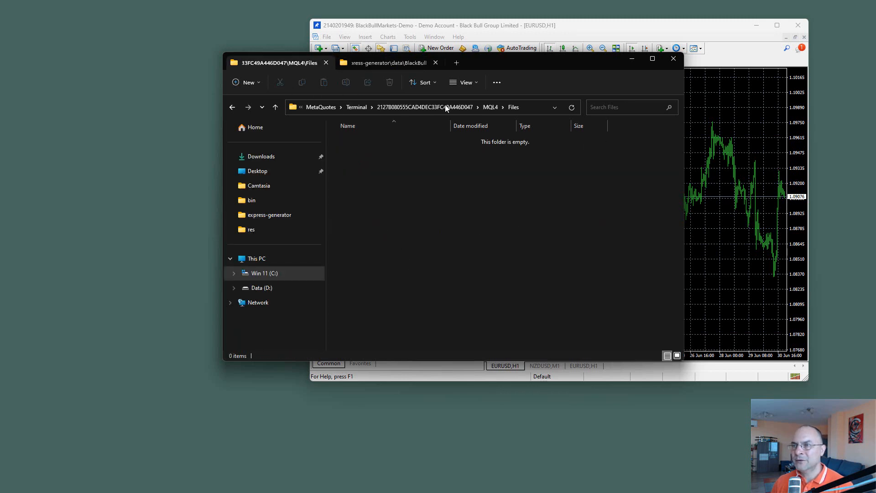
left_click(367, 62)
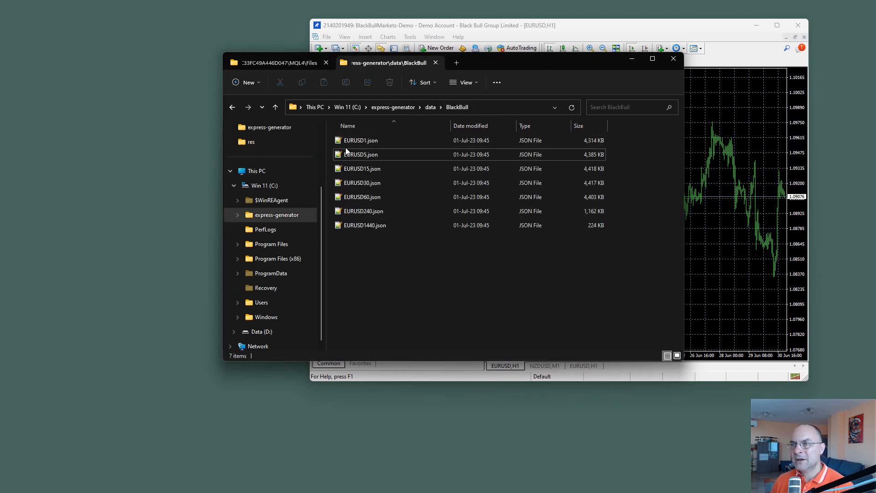
Step: Switch the MQL4\Files tab to the C:\express-generator folder and reposition the File Explorer window
left_click(296, 65)
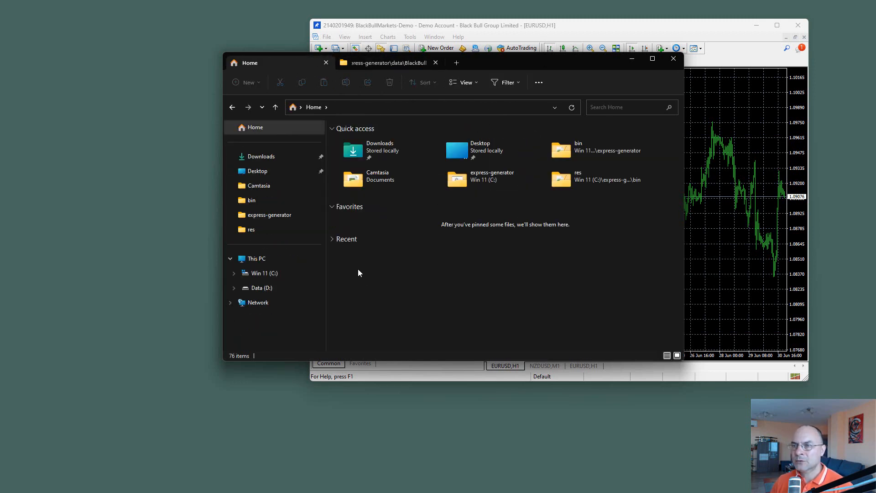
left_click(262, 273)
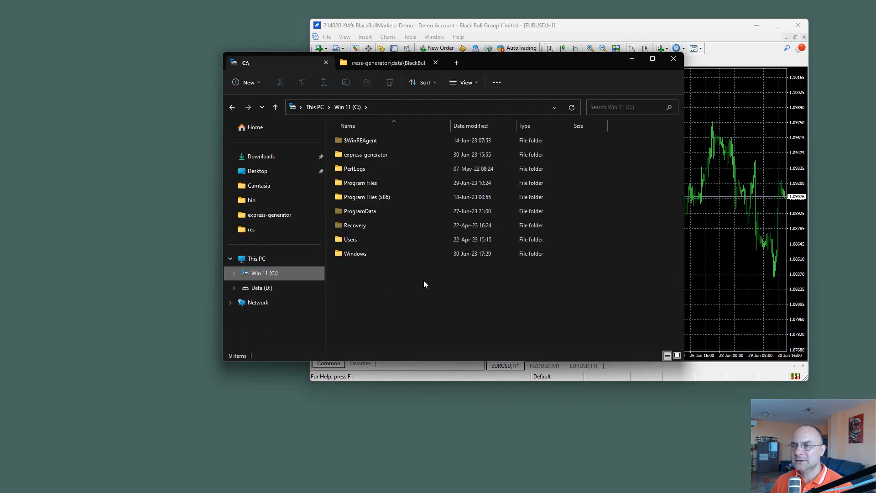
double_click(352, 155)
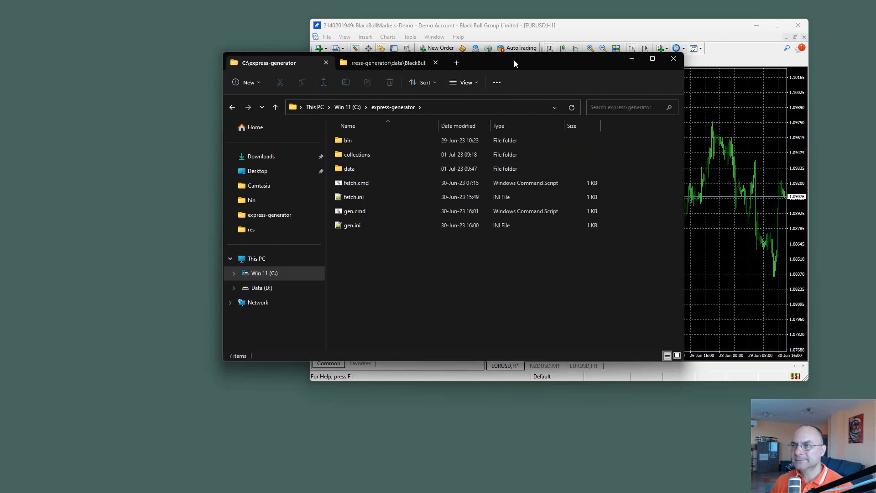
left_click_drag(514, 63, 414, 36)
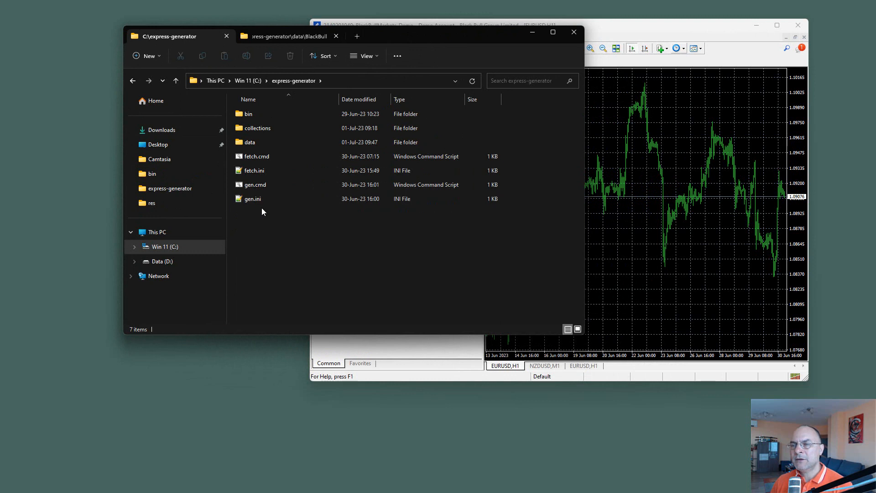
Step: Open gen.cmd in Notepad++ and examine the gen.ini settings file named in its node command
right_click(251, 185)
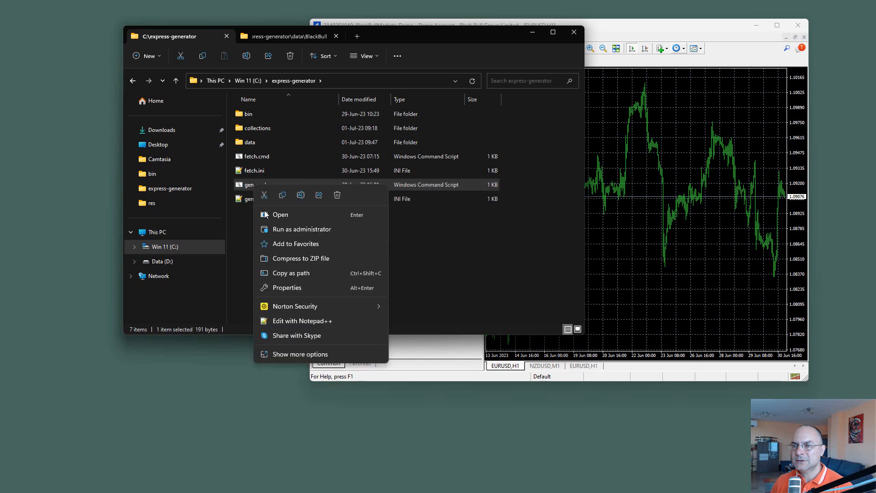
left_click(290, 322)
left_click_drag(646, 125, 514, 48)
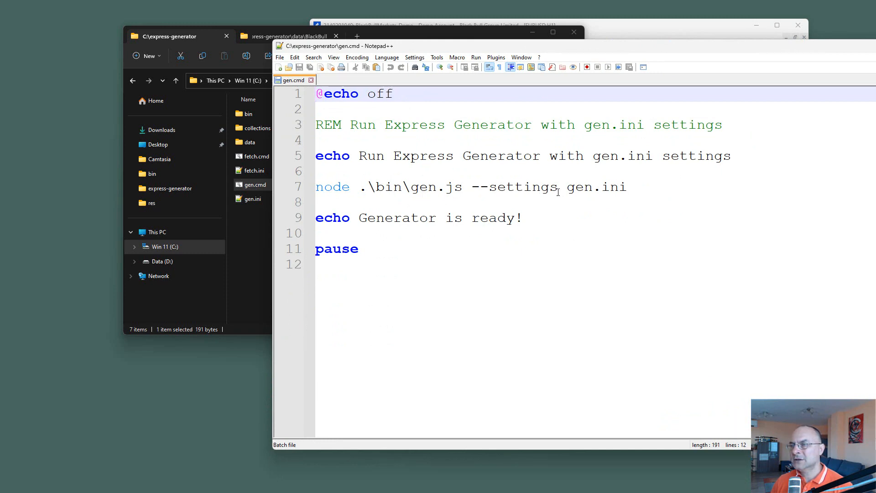
left_click_drag(566, 187, 629, 186)
left_click(657, 232)
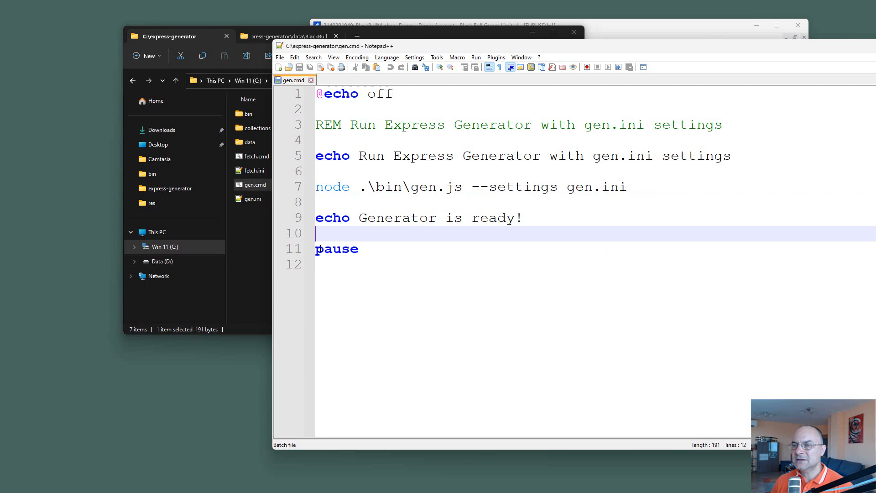
Step: Open gen.ini from the express-generator folder in Notepad++ to view the generator settings
left_click(256, 237)
double_click(251, 200)
left_click(734, 300)
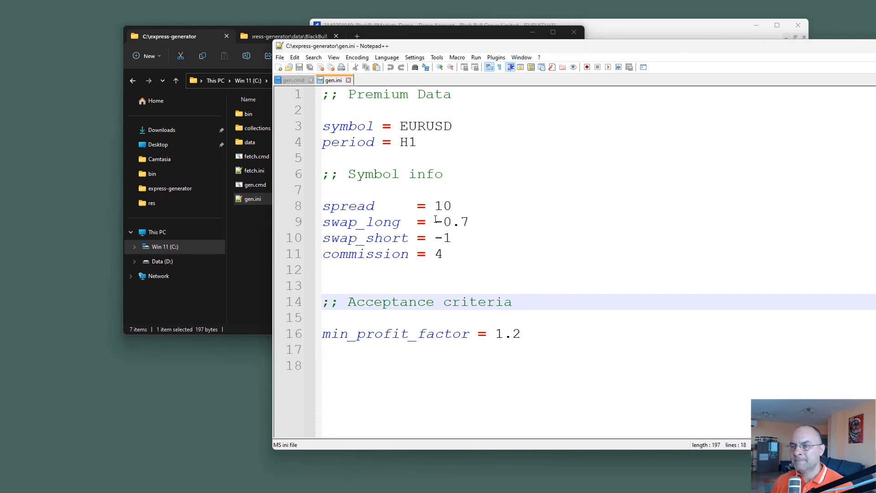
left_click(260, 242)
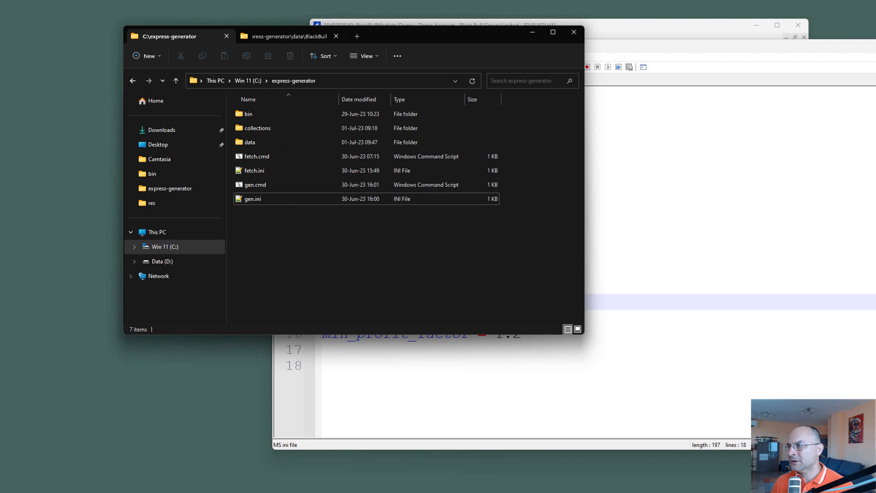
key("alt+Tab")
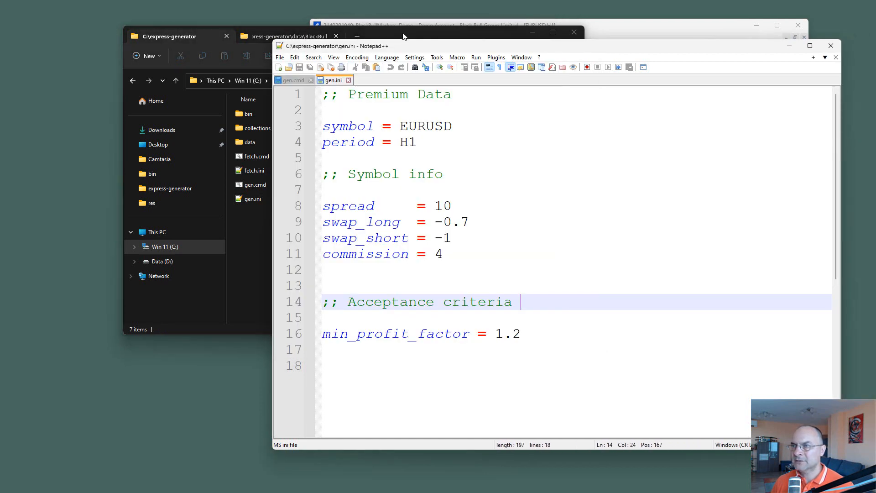
Step: Turn on "Hide extensions for known file types" in File Explorer's Folder Options and apply it
left_click(404, 32)
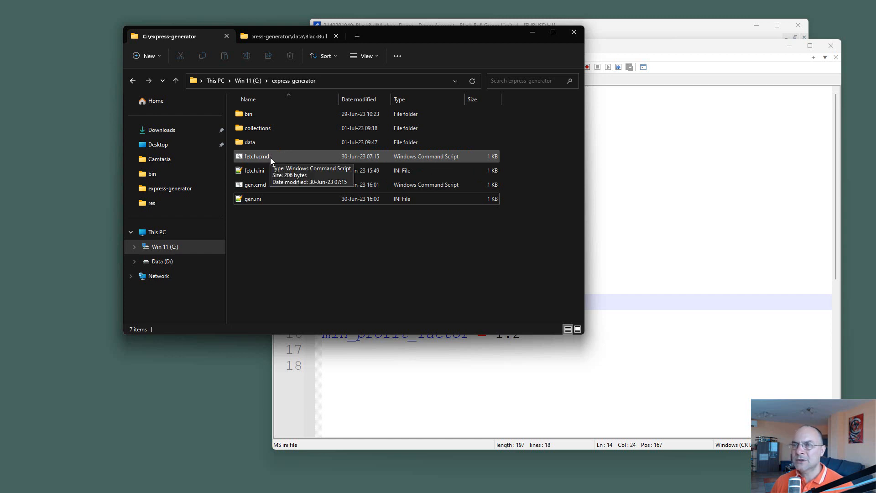
left_click(396, 57)
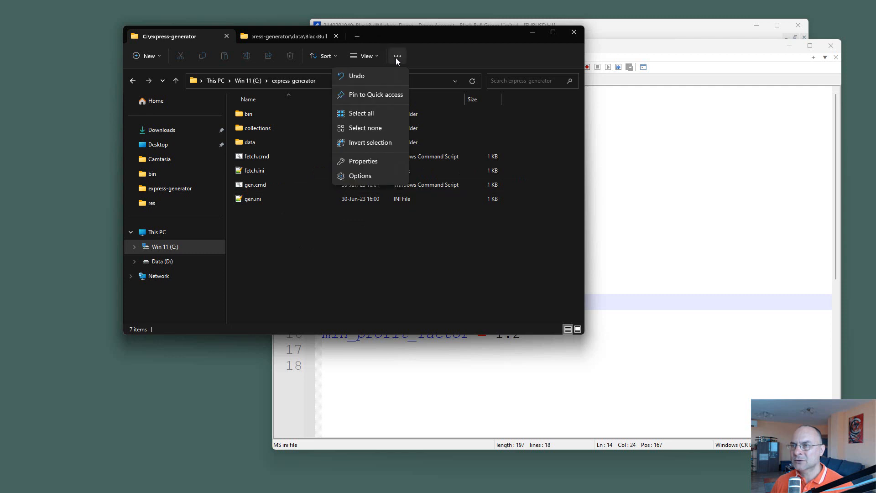
left_click(361, 176)
left_click(361, 117)
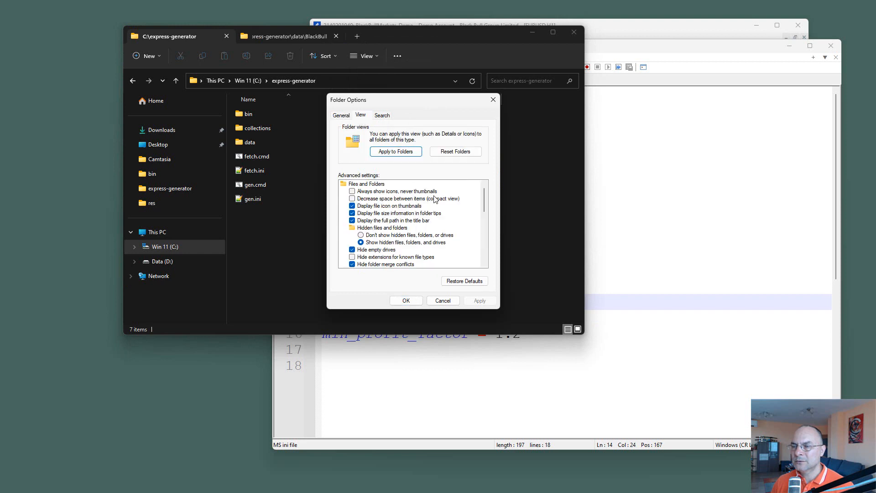
scroll(384, 245, "down", 2)
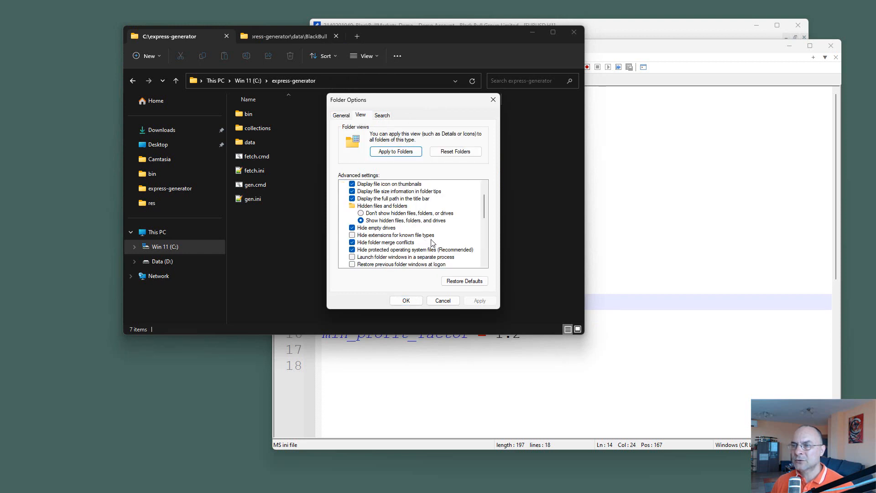
left_click(352, 235)
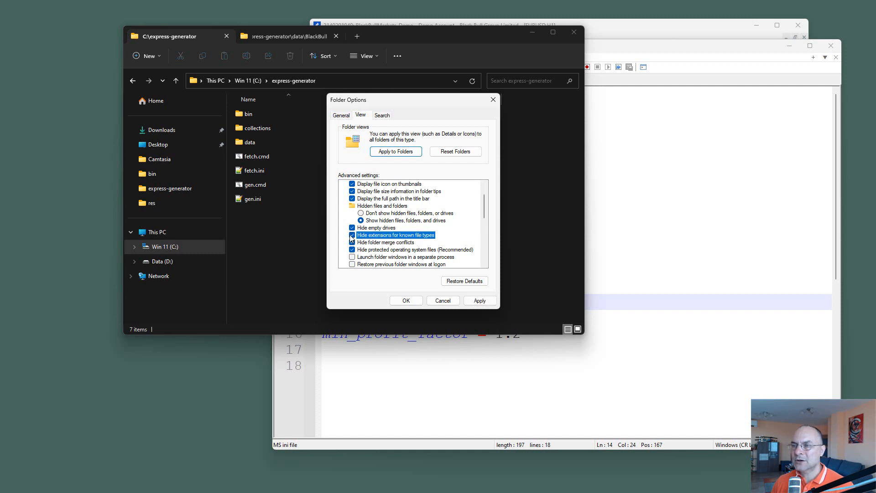
left_click(402, 301)
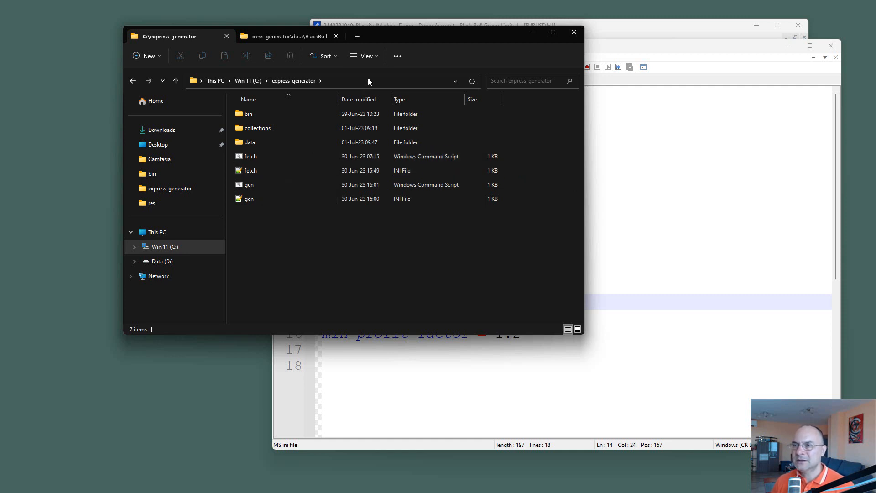
Step: Turn off "Hide extensions for known file types" in Folder Options and return to gen.ini in Notepad++
left_click(396, 57)
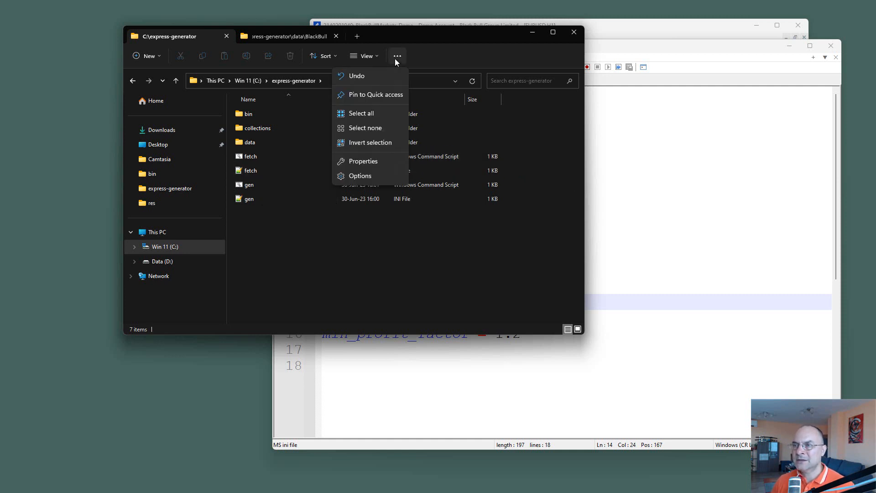
left_click(360, 176)
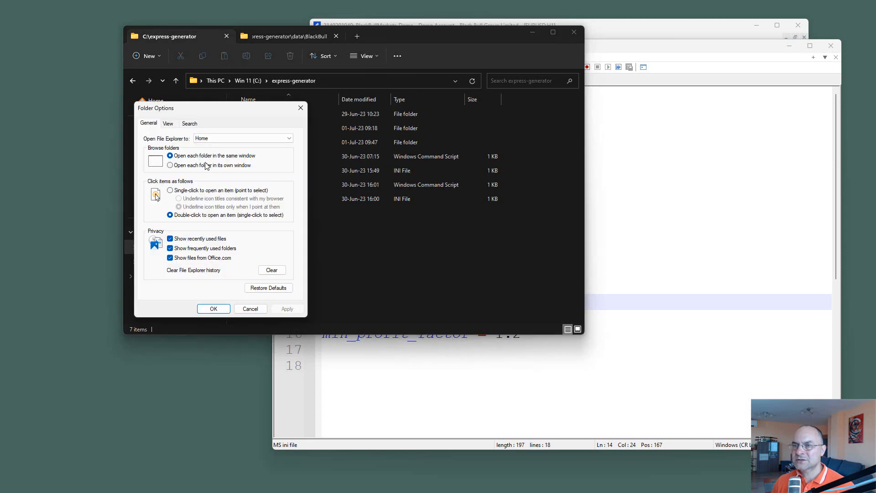
left_click(169, 123)
left_click_drag(216, 109, 331, 93)
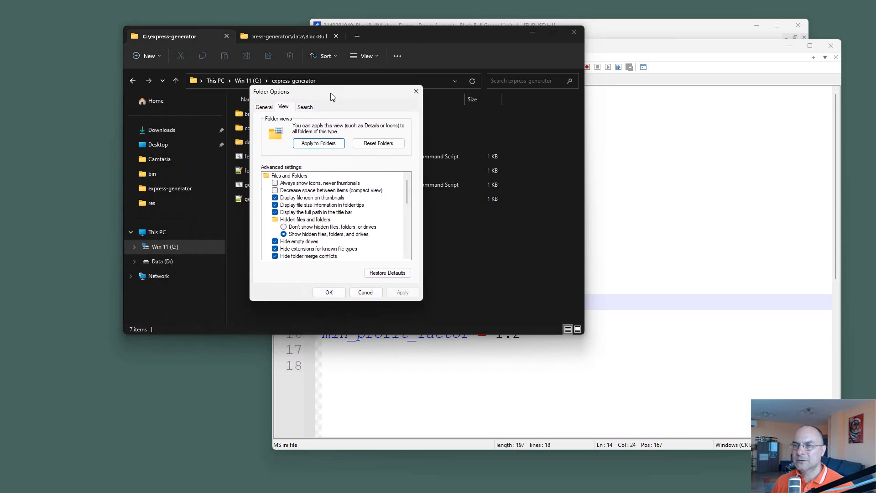
left_click(285, 250)
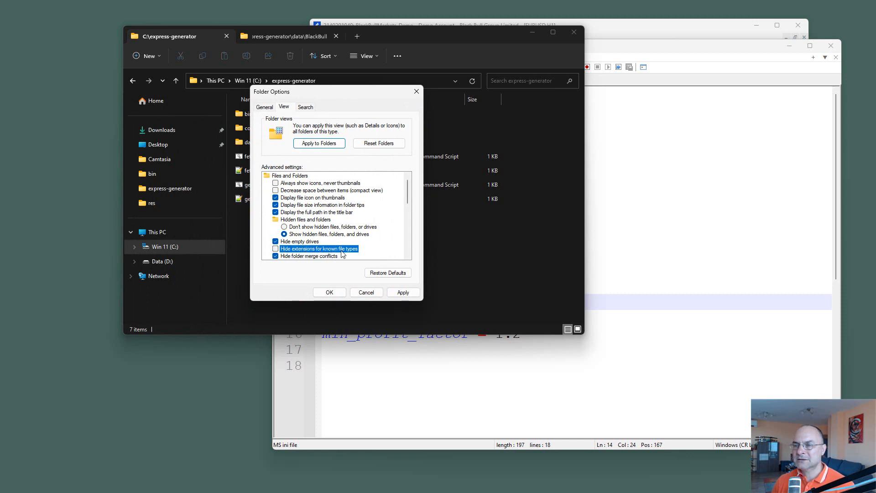
left_click(329, 292)
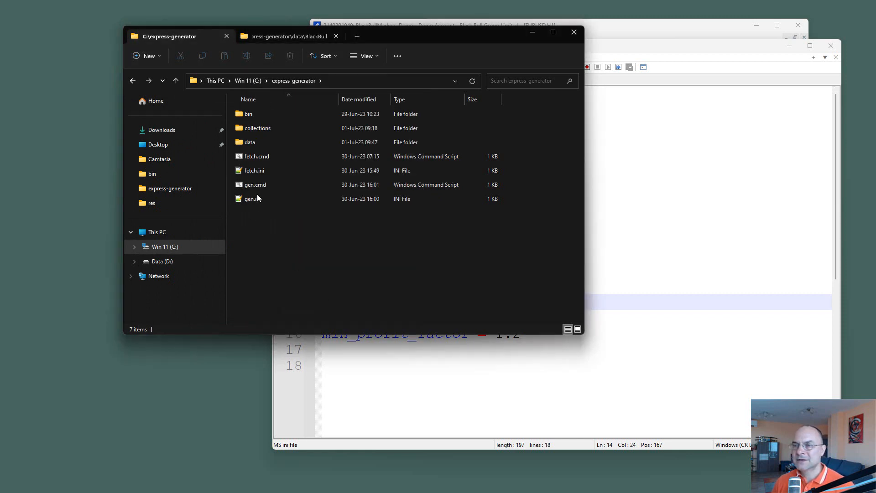
left_click(653, 187)
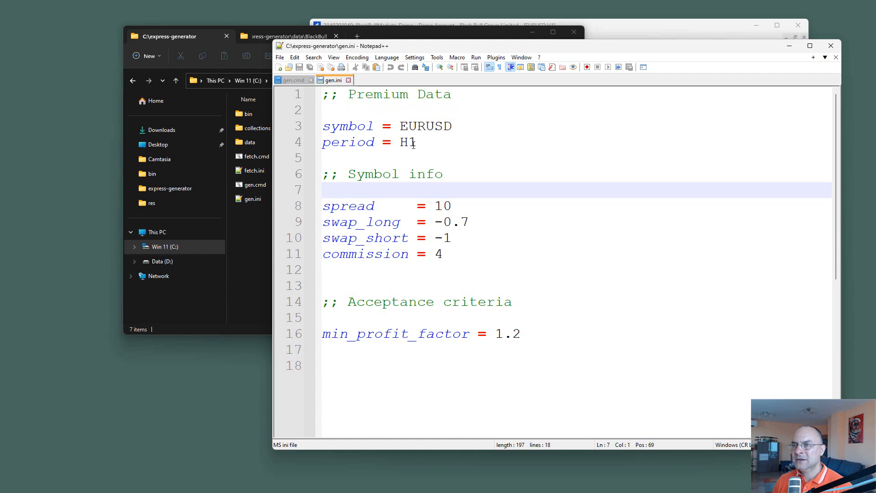
Step: Run gen.cmd from the express-generator folder with the current Premium data settings and close the generator console
left_click_drag(422, 50, 551, 48)
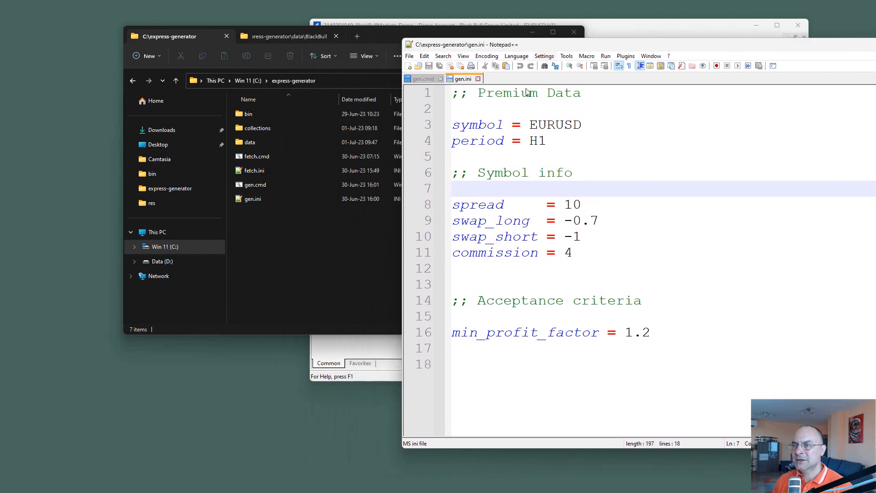
left_click(281, 233)
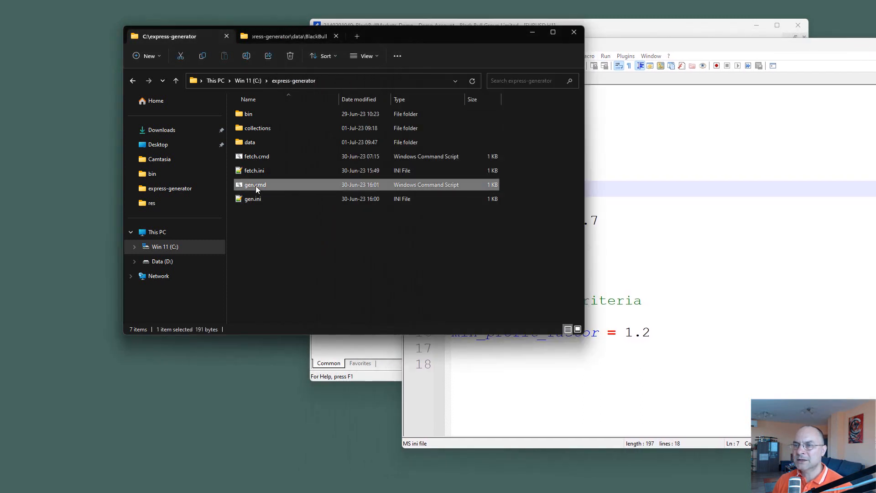
double_click(255, 185)
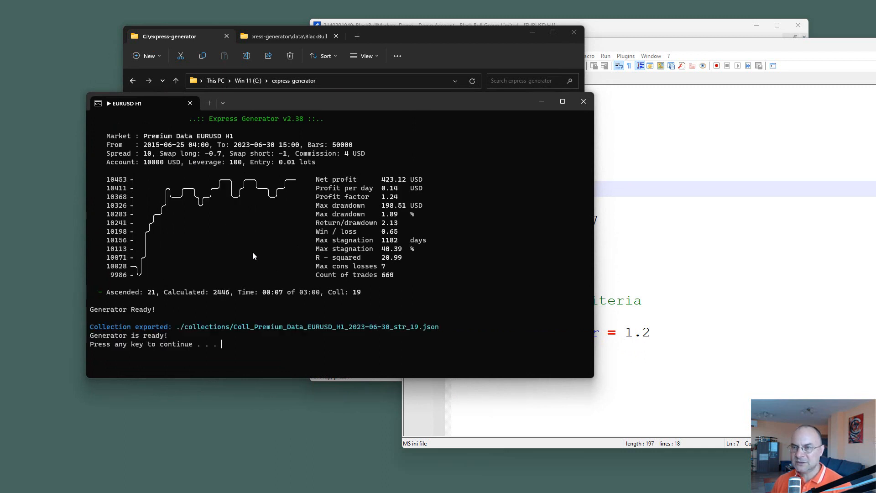
left_click(190, 104)
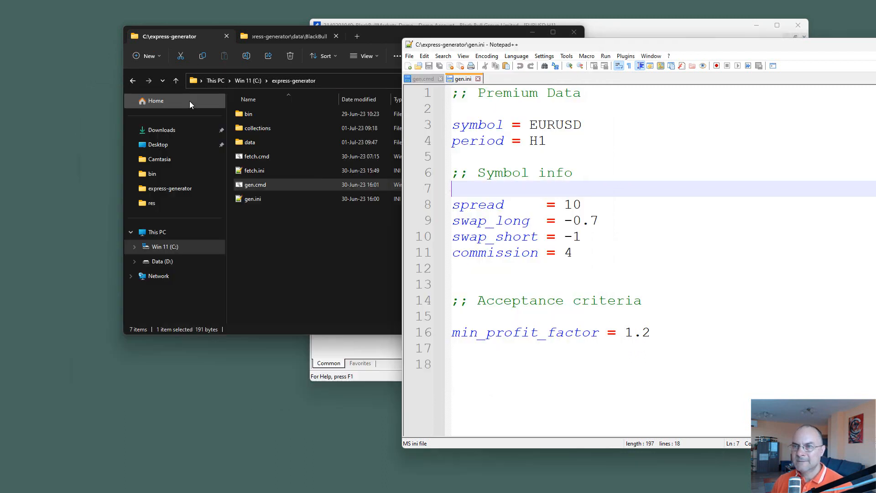
Step: Add the line "server = BlackBull" above the symbol setting in gen.ini and save the file
left_click(493, 108)
key("Return")
type("serve")
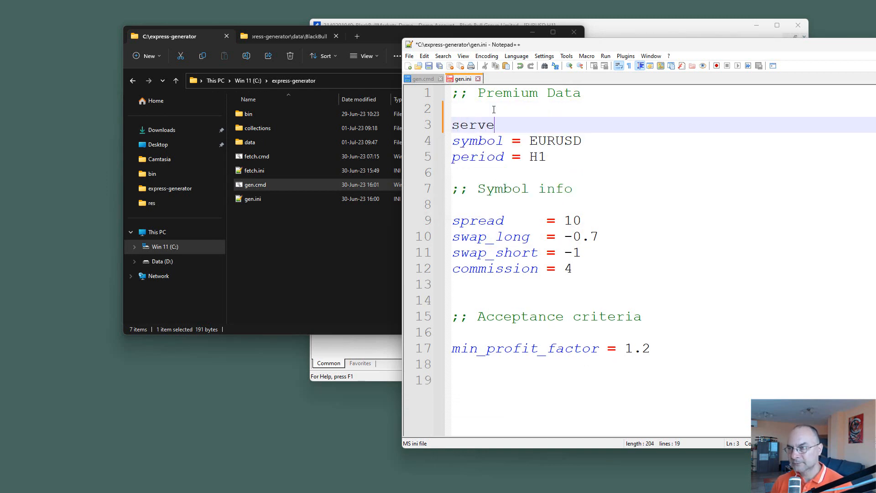
type("r = B")
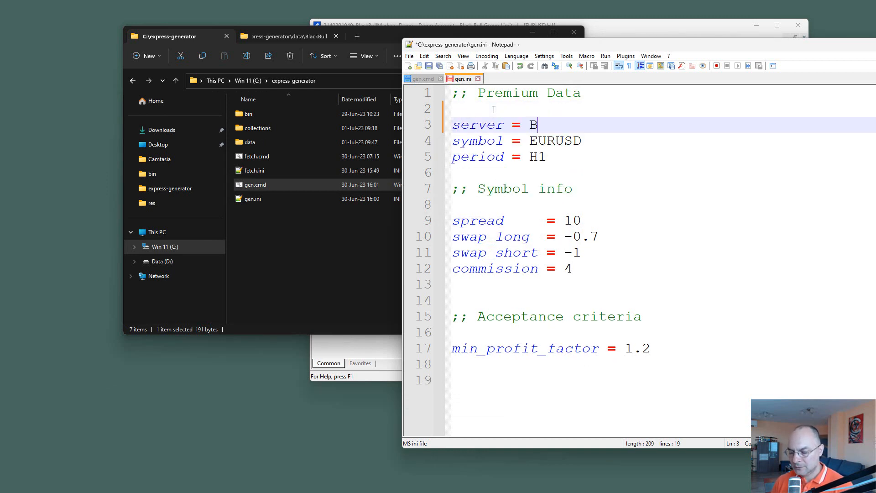
type("lackBull")
key("ctrl+s")
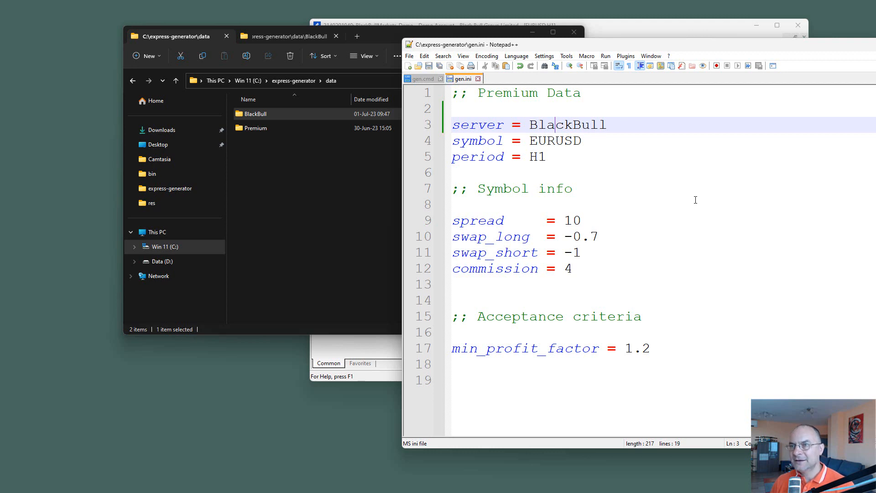
Step: Run gen.cmd again to generate EURUSD H1 strategies from the BlackBull data, keeping gen.ini in view for comparison
left_click(256, 190)
double_click(253, 185)
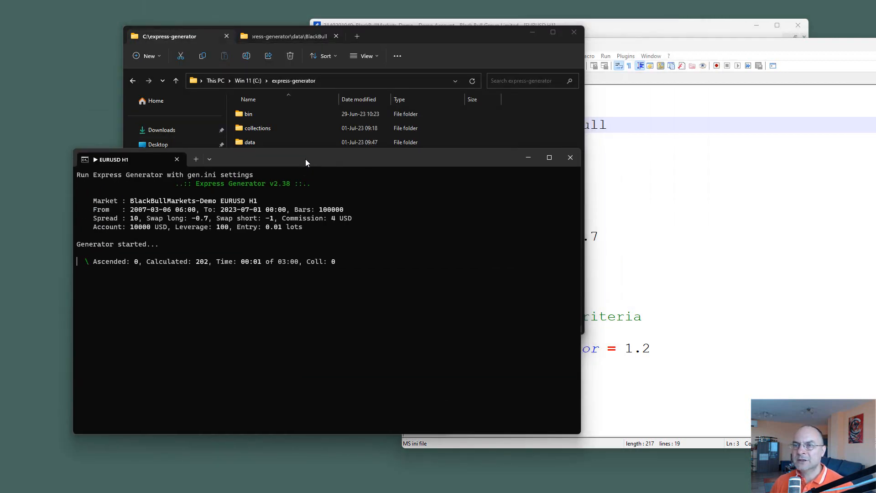
left_click(758, 170)
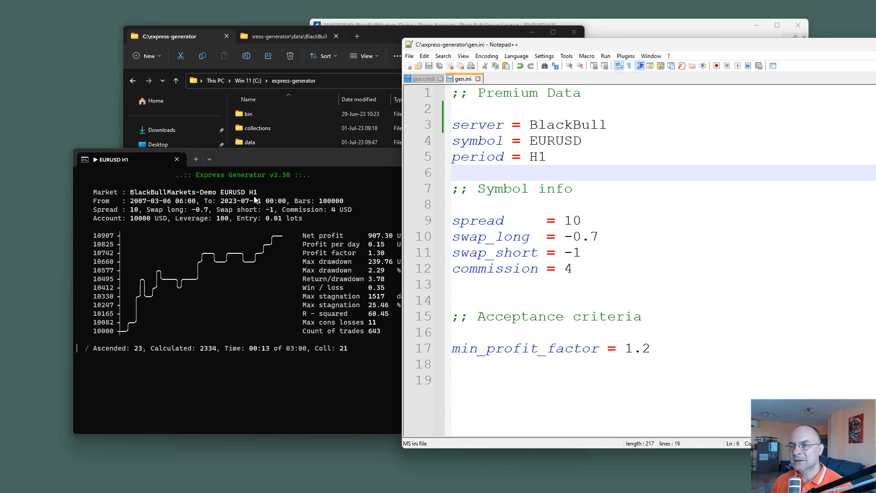
left_click_drag(274, 160, 228, 124)
left_click(547, 204)
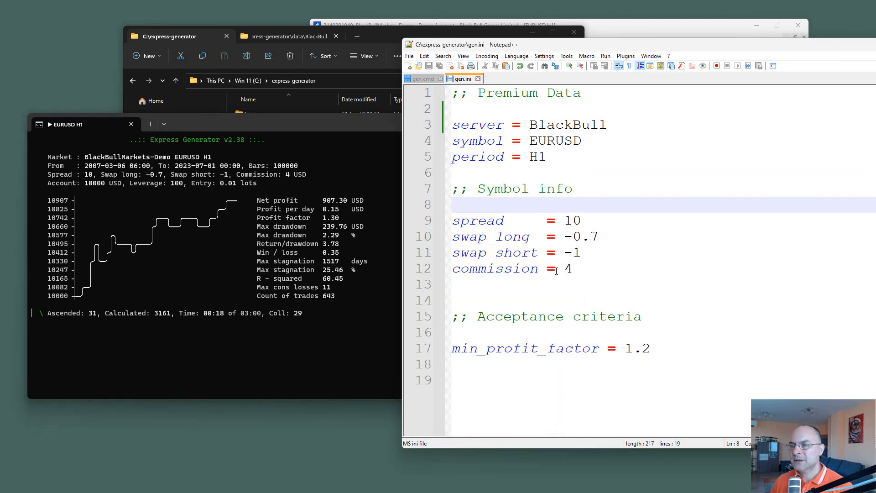
left_click(278, 261)
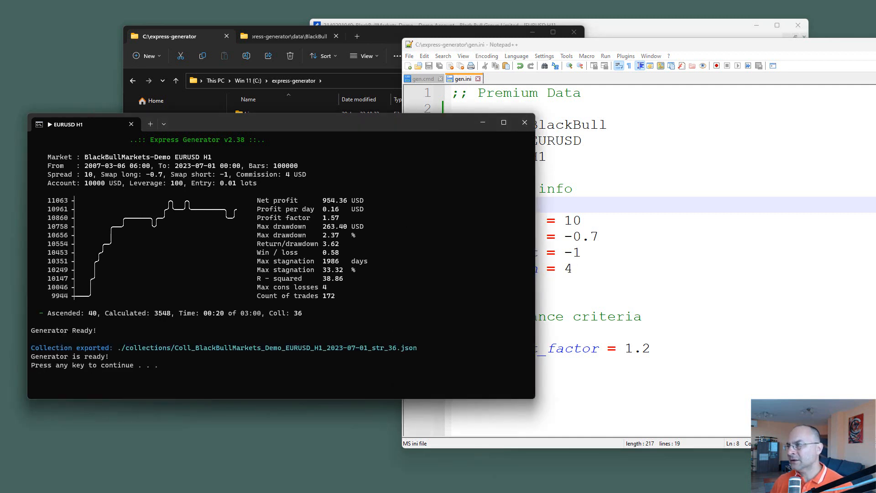
Step: Arrange the Notepad++ and MetaTrader windows side by side and delete the swap_long and swap_short lines from gen.ini
left_click_drag(687, 46, 570, 54)
left_click_drag(622, 28, 875, 72)
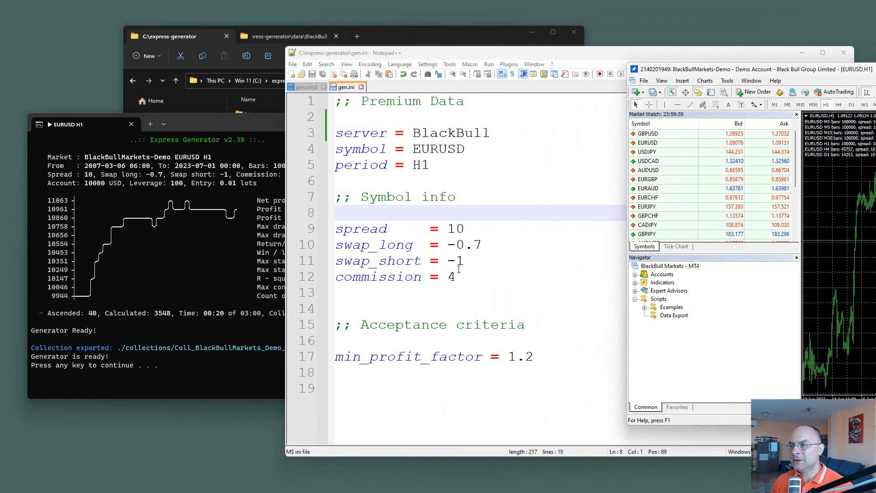
left_click_drag(725, 69, 567, 59)
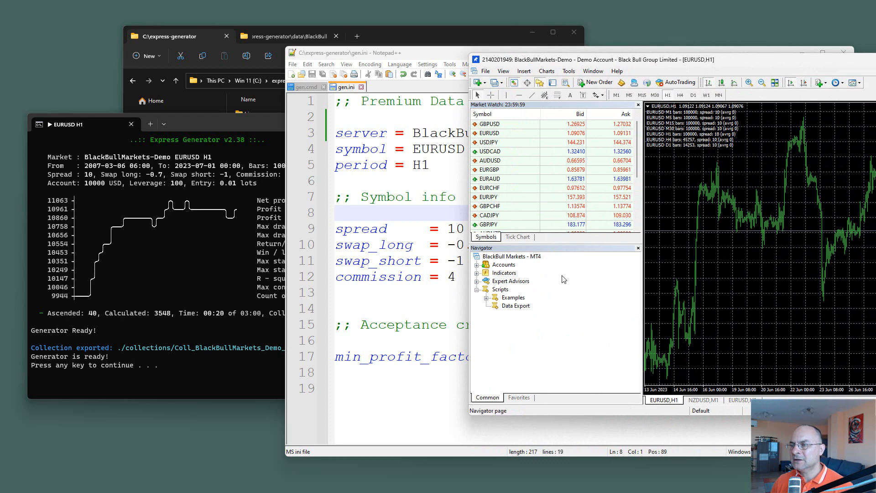
left_click(440, 324)
left_click_drag(486, 260, 304, 251)
key("Delete")
key("Delete")
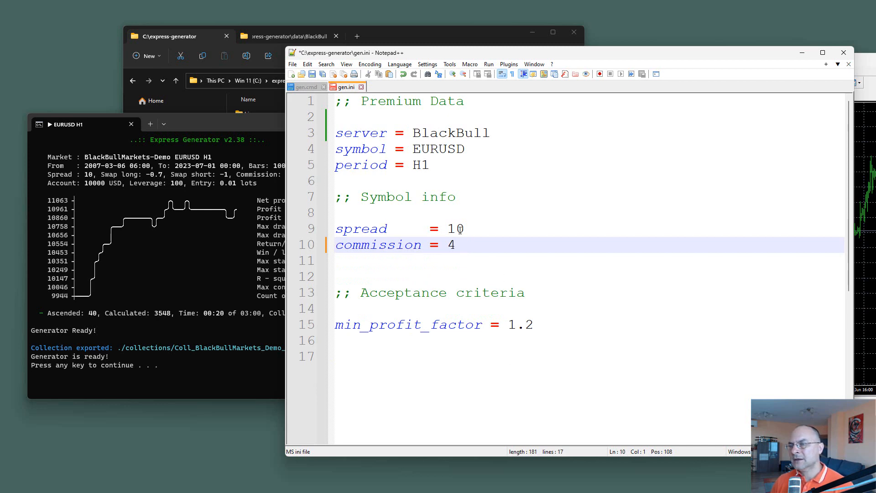
Step: Examine the spread and commission inputs of MetaTrader's Data Export script and cancel its dialog
key("alt+Tab")
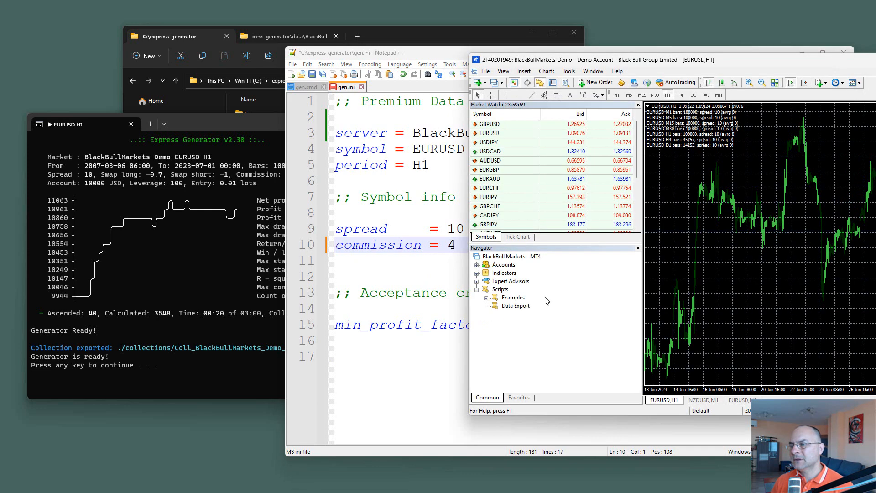
double_click(512, 308)
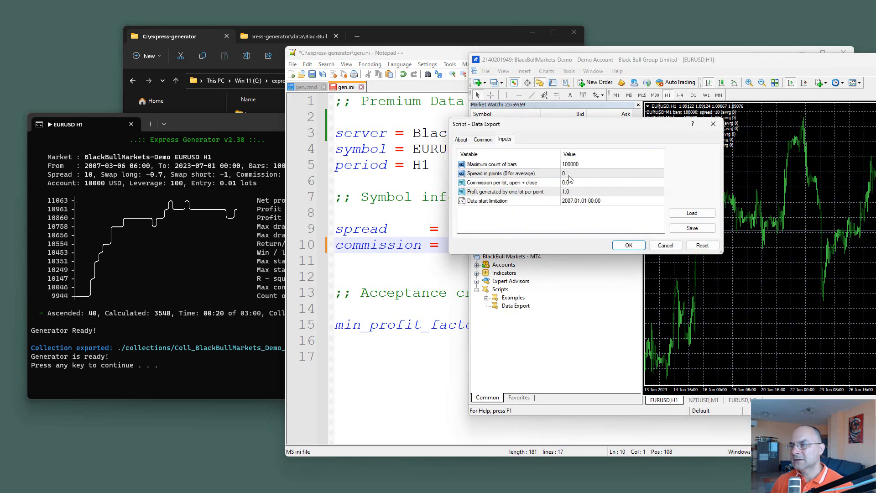
left_click(568, 174)
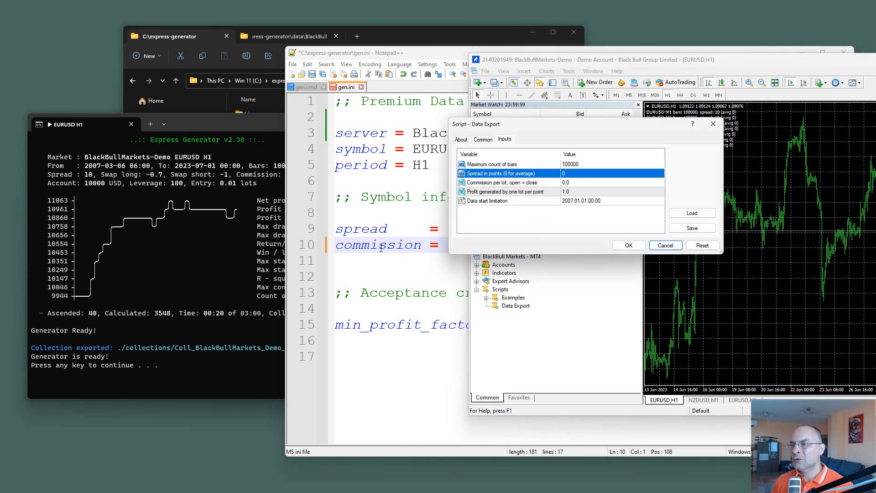
left_click(665, 245)
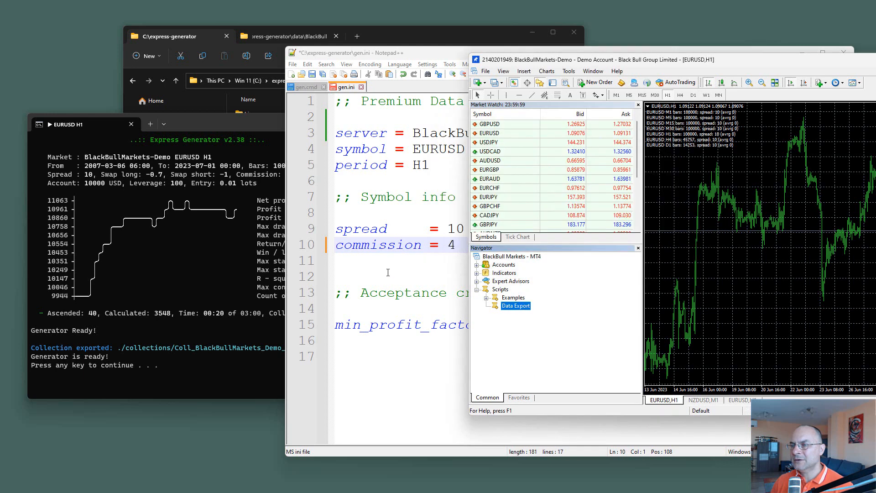
Step: Save gen.ini in Notepad++ and run MetaTrader's Data Export script on the EURUSD H1 chart with its default inputs
left_click(388, 272)
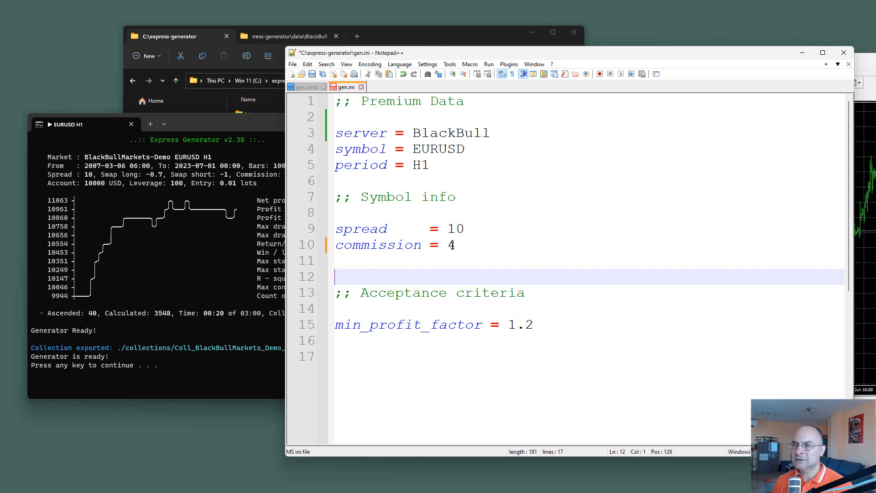
left_click(311, 74)
left_click(862, 210)
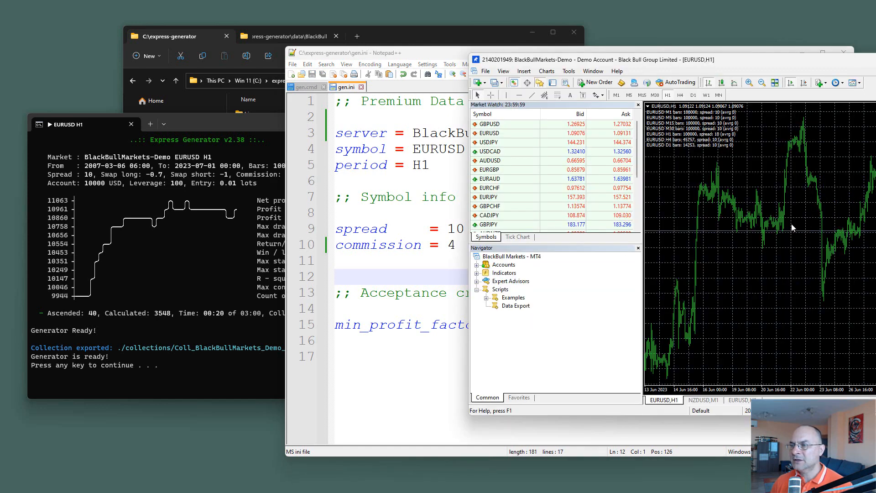
left_click(510, 307)
left_click_drag(761, 286, 759, 282)
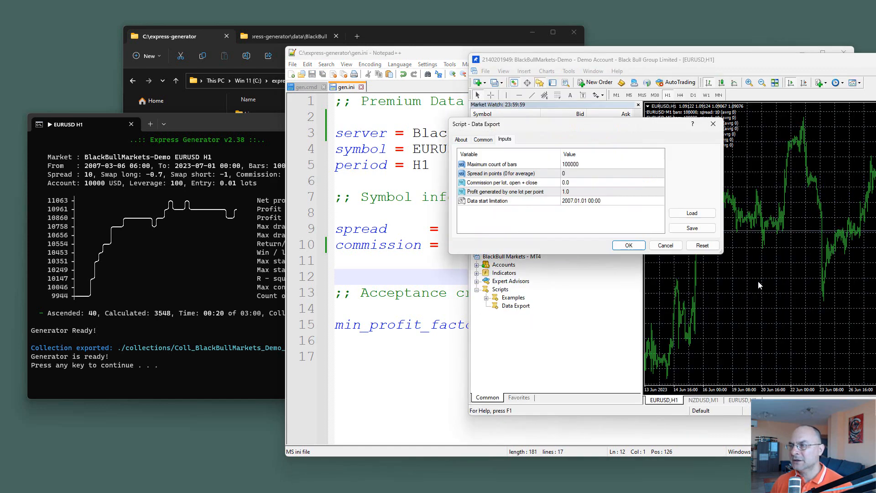
left_click(627, 244)
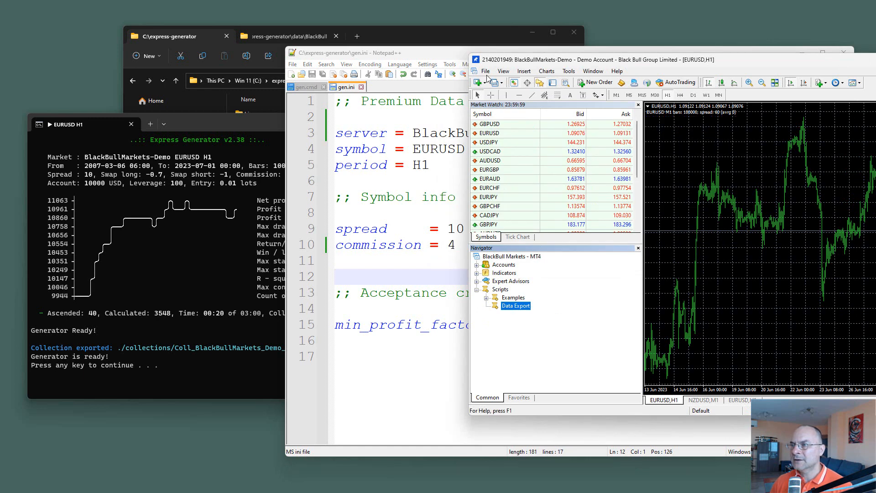
Step: Open the MQL4\Files folder inside MetaTrader's data folder to view the exported EURUSD JSON files
left_click(485, 71)
left_click(521, 160)
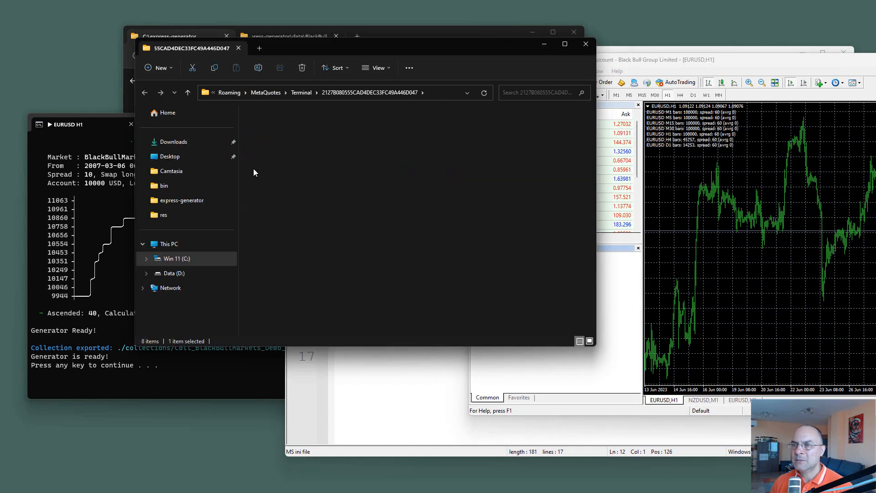
double_click(254, 172)
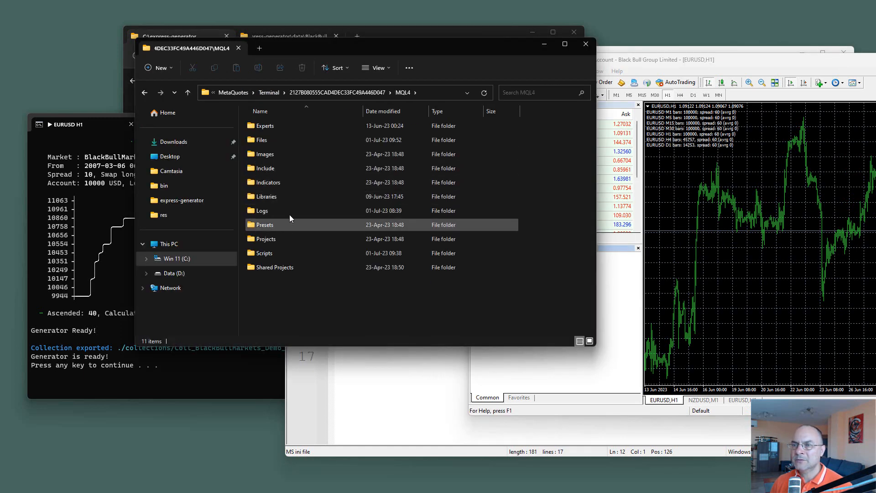
double_click(274, 140)
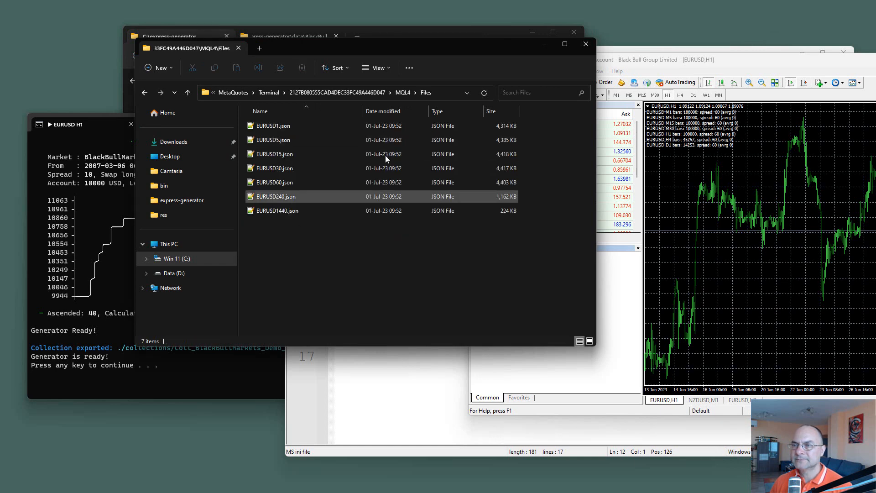
left_click_drag(422, 45, 655, 102)
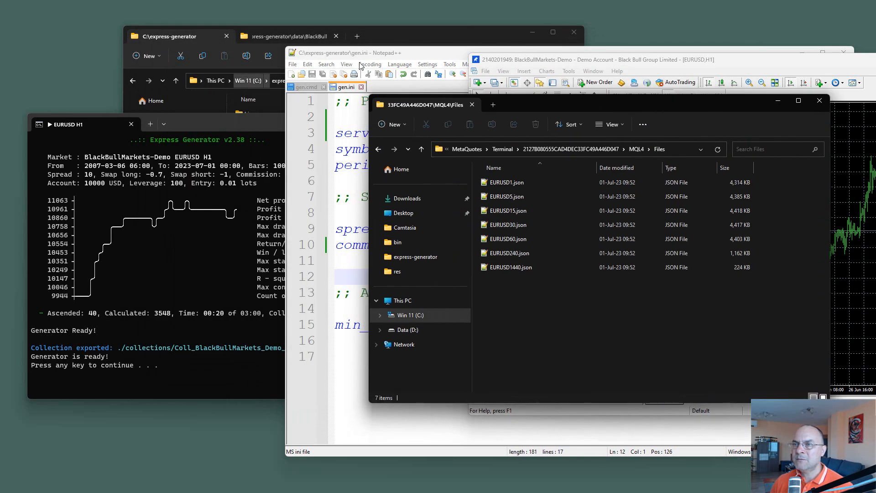
Step: Close the File Explorer window holding the express-generator and data\BlackBull folders
left_click(385, 37)
left_click(227, 36)
left_click(227, 37)
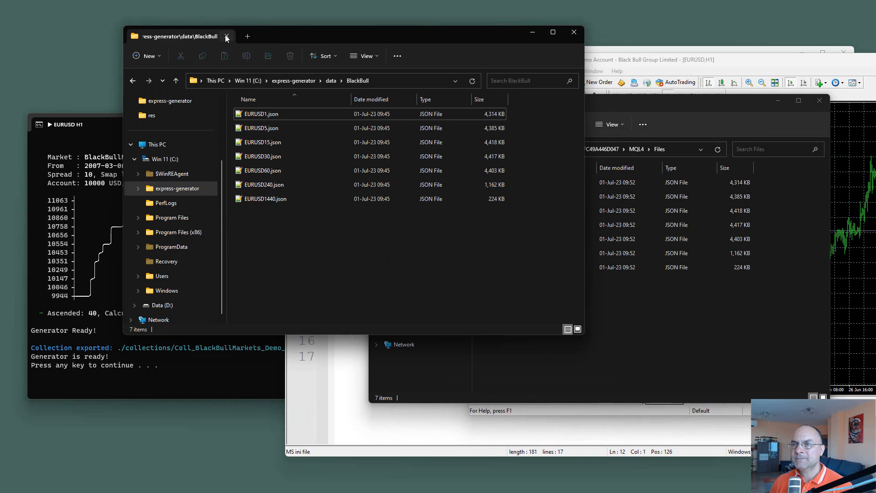
left_click(227, 37)
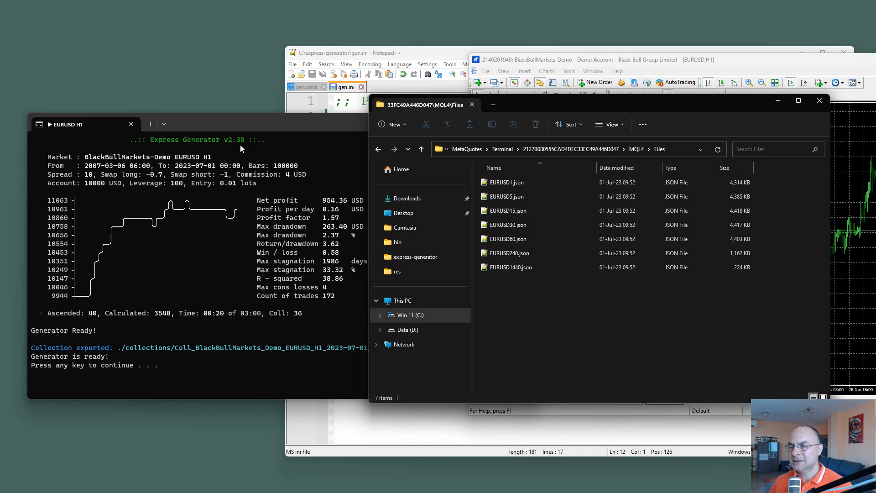
Step: Terminate the finished gen.cmd batch job in the EURUSD H1 console, answering y
left_click(244, 222)
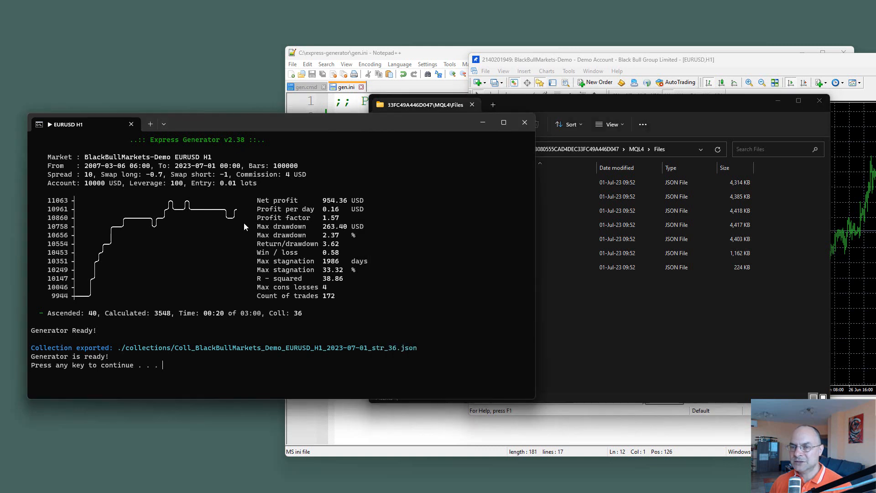
key("ctrl+c")
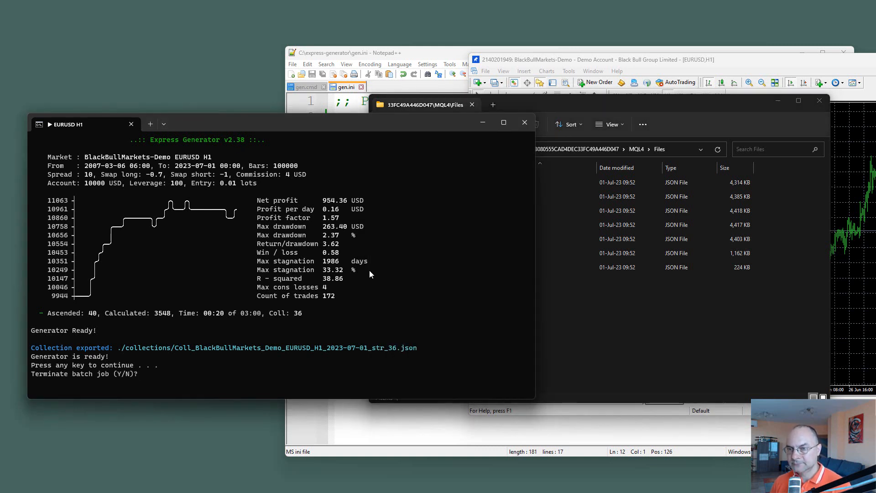
type("y")
key("Return")
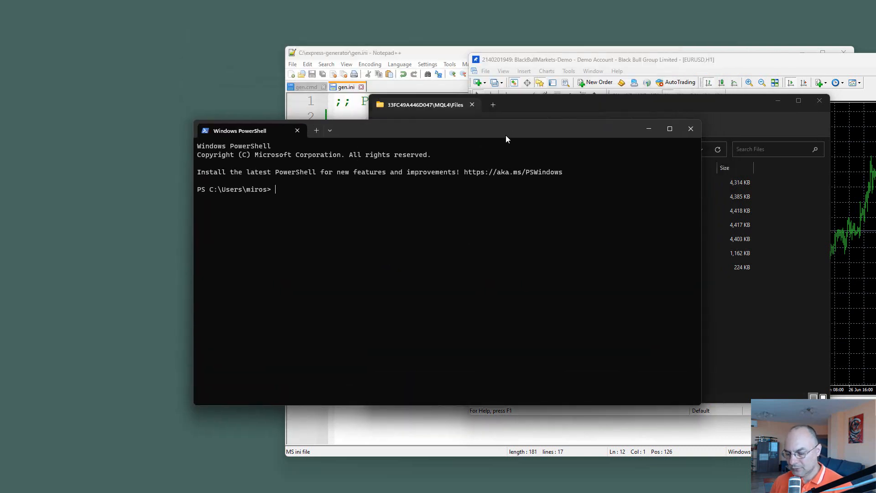
Step: Change to the C:\express-generator folder in Windows PowerShell and run "node bin/fetch"
type("cd \\expre")
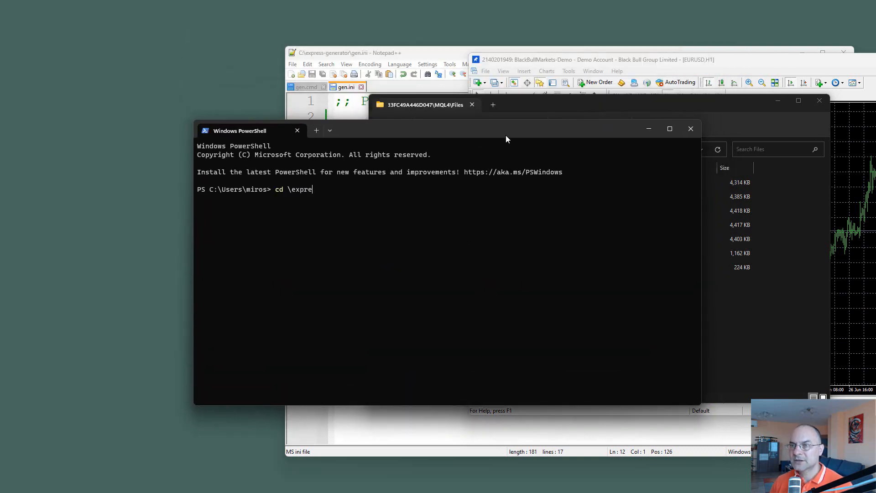
key("Tab")
key("Return")
type("n")
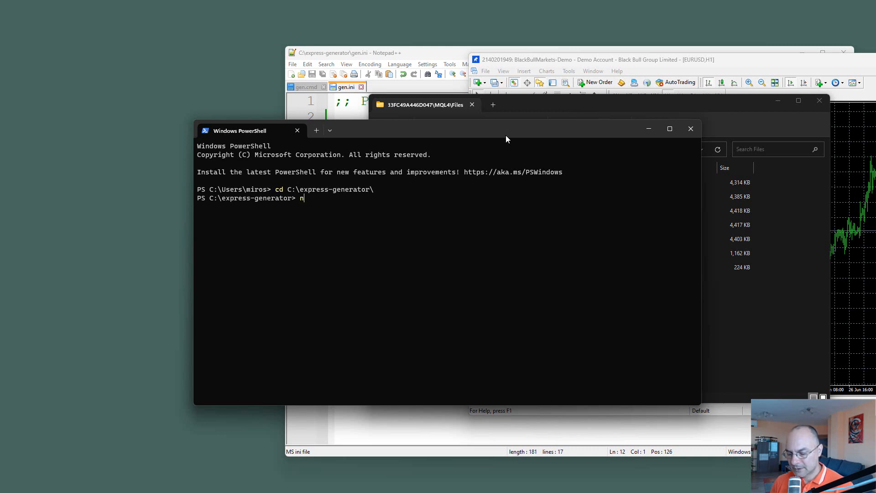
type("ode bin/fetch")
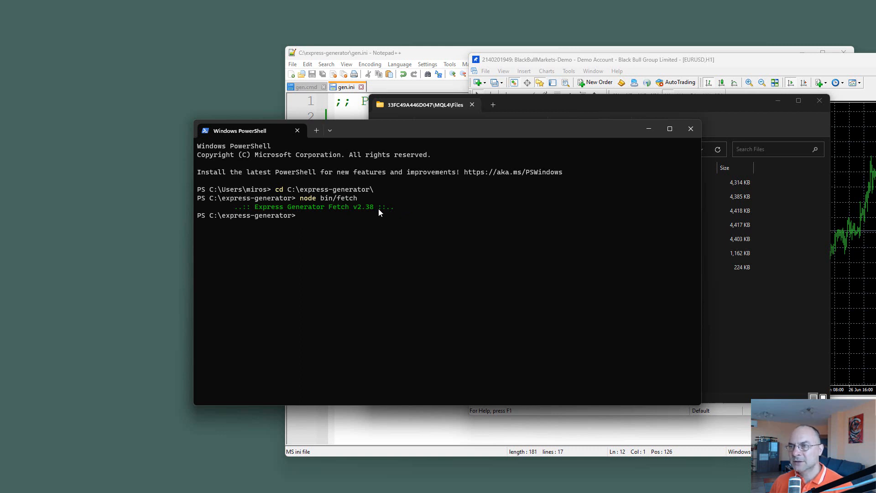
Step: Open fetch.settings.ini from the C:\express-generator\bin folder in Notepad++
left_click_drag(502, 115, 411, 114)
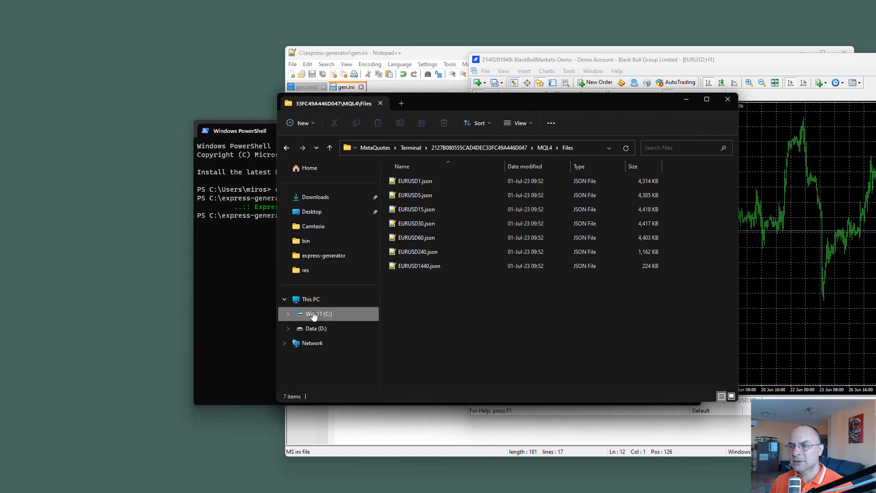
left_click(319, 313)
double_click(410, 195)
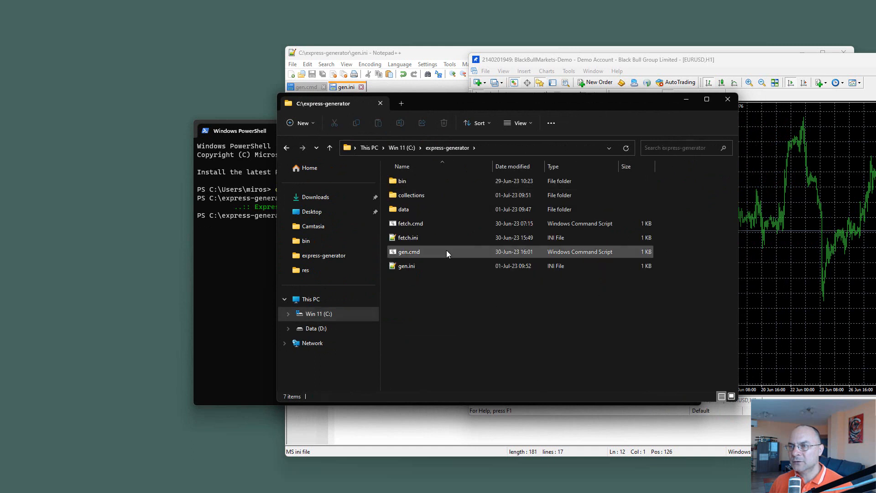
double_click(402, 182)
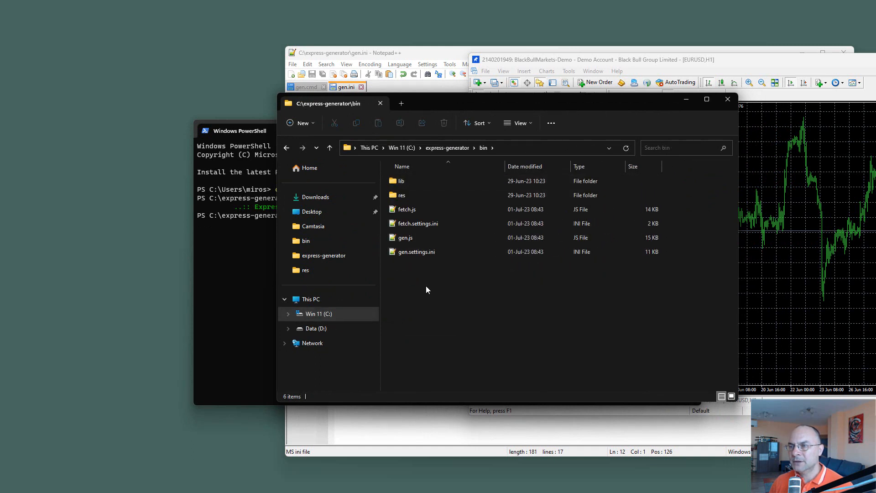
right_click(414, 223)
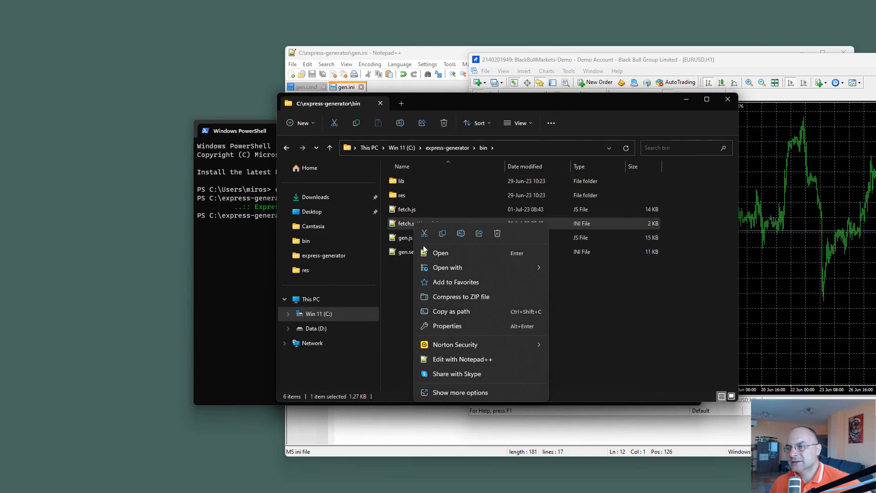
left_click(441, 252)
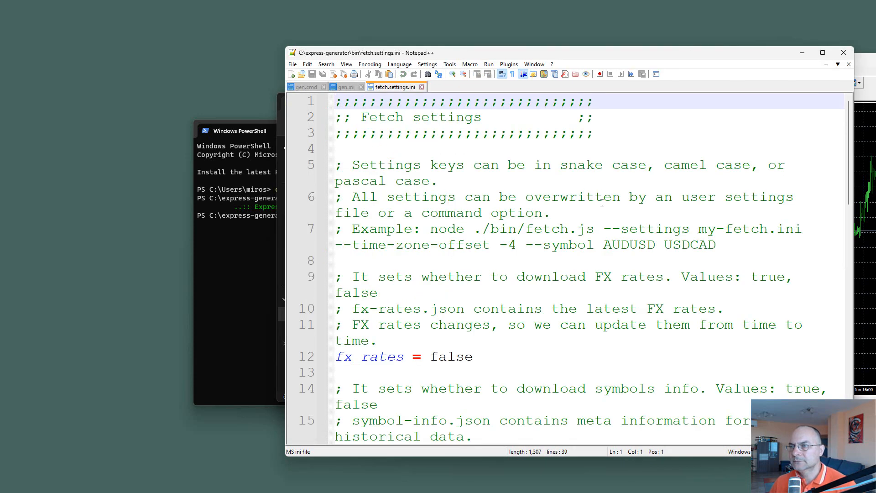
Step: Examine the Update Express Generator settings in fetch.settings.ini: check_for_update, automatic_update and update_check_interval
scroll(598, 225, "down", 6)
scroll(599, 225, "down", 7)
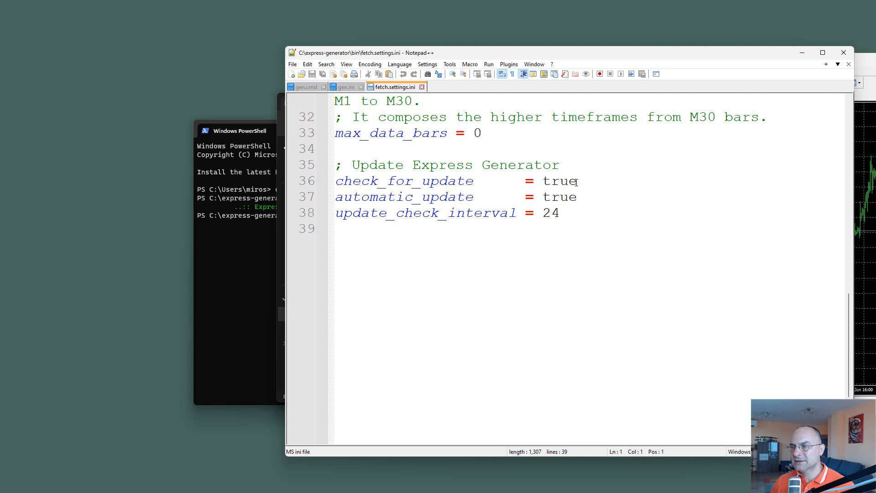
left_click_drag(474, 197, 335, 197)
left_click(412, 243)
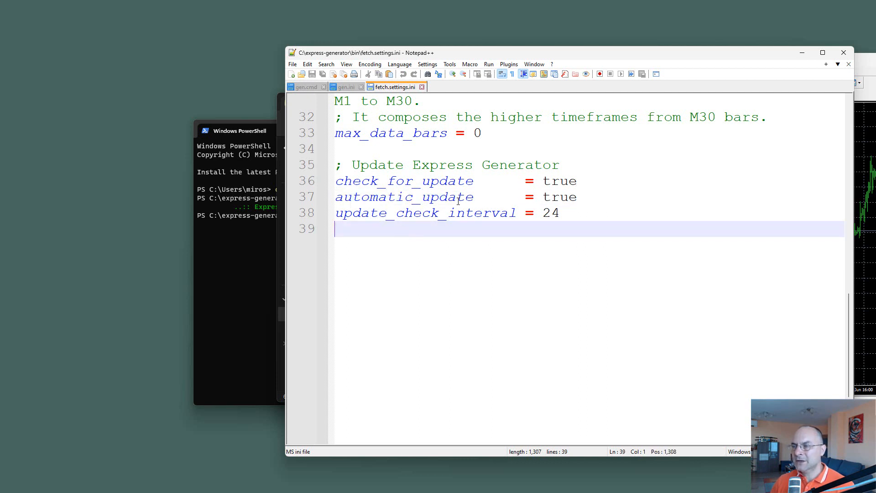
double_click(549, 198)
left_click(568, 252)
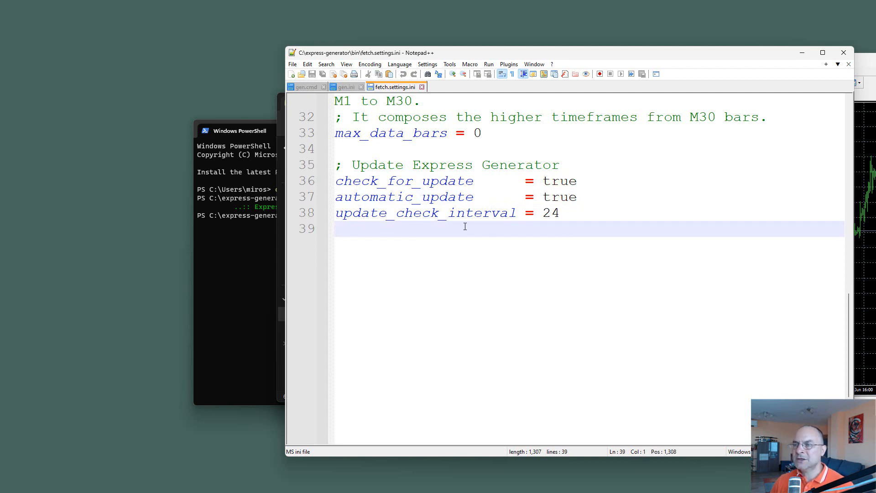
double_click(553, 214)
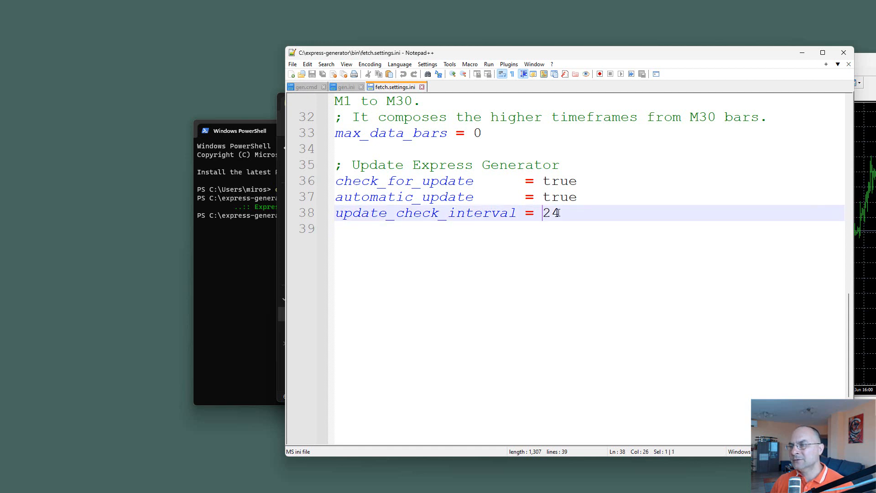
left_click(562, 237)
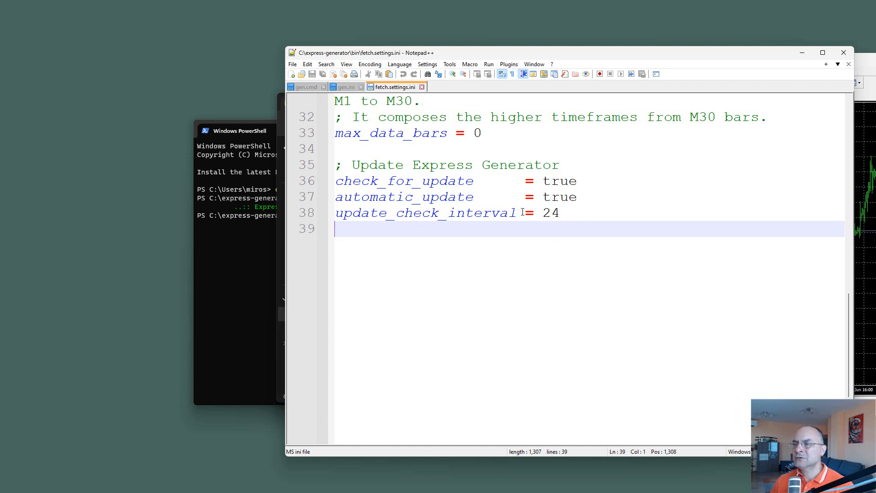
left_click(562, 213)
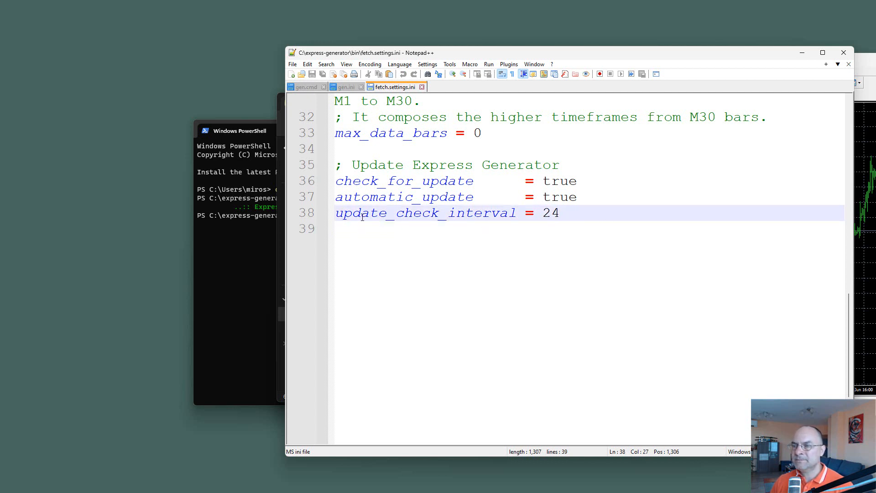
Step: Run "node bin/fetch --update_check_interval 0" in Windows PowerShell to force an update check, and run the same command again
left_click(250, 248)
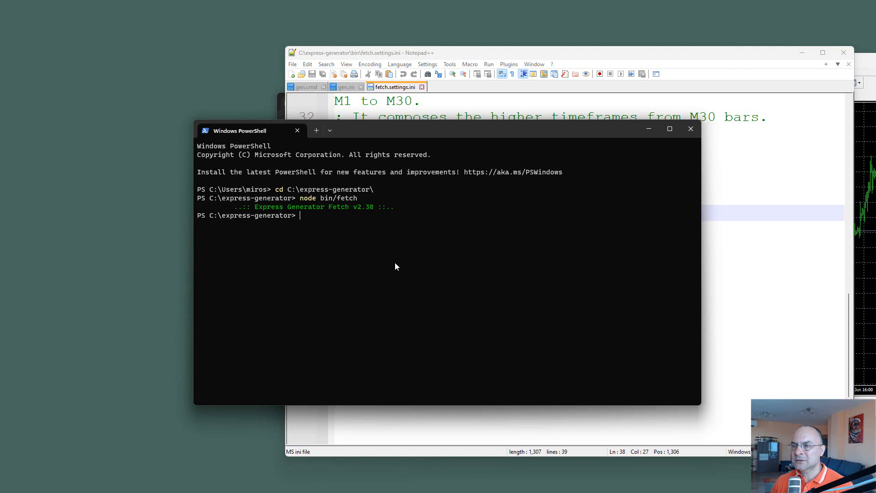
key("Up")
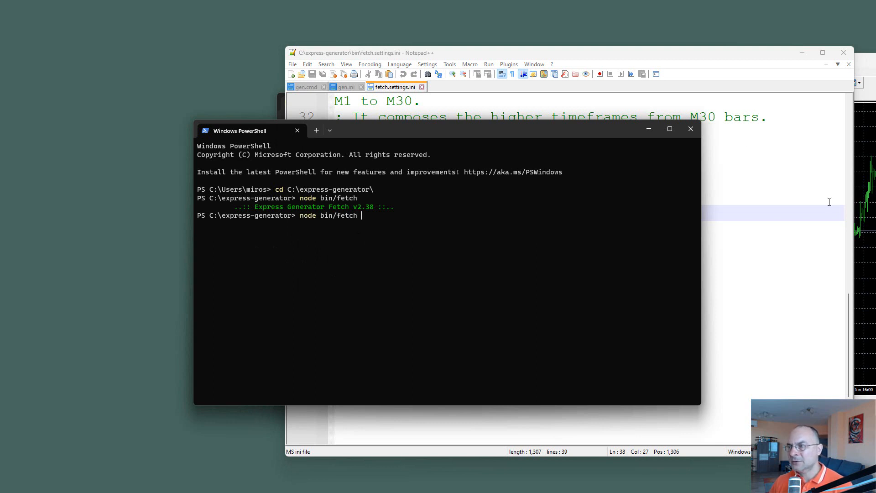
left_click(746, 257)
double_click(436, 215)
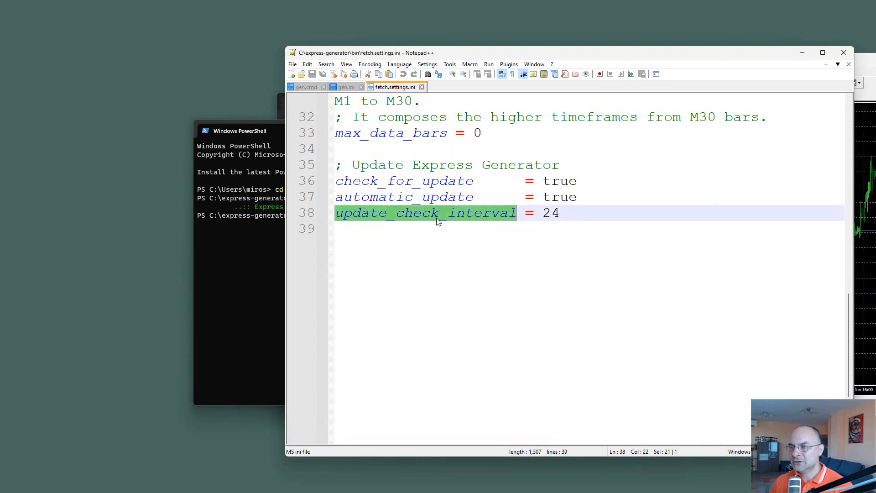
left_click(259, 283)
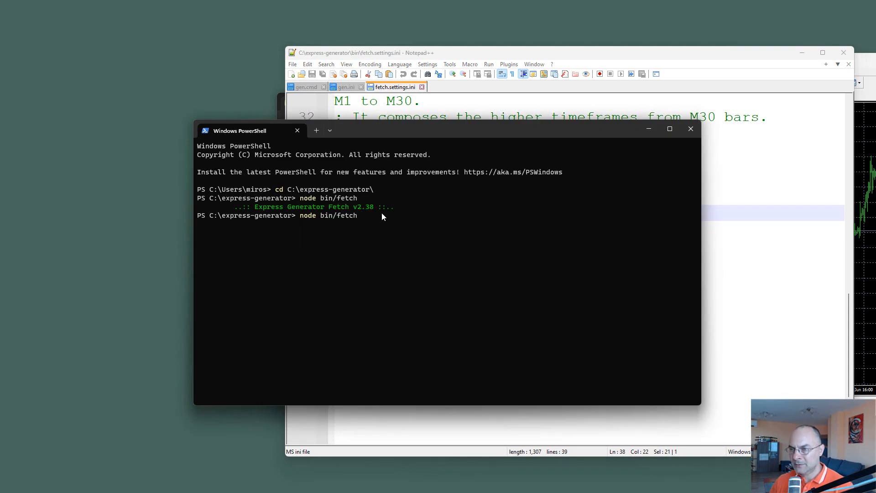
type("--")
type("update_check_interval")
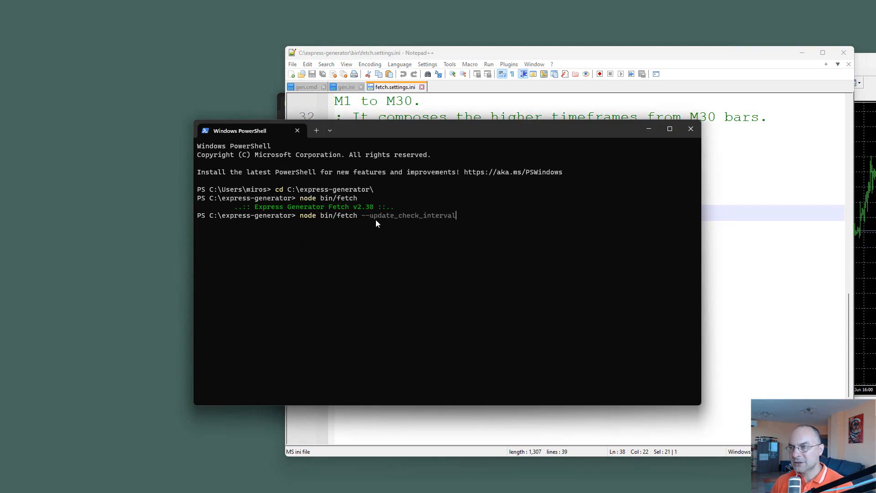
type("0")
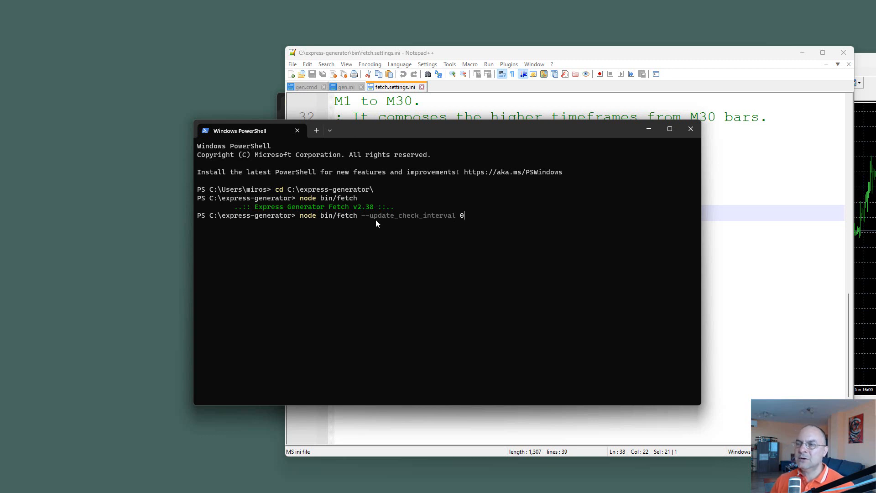
key("Return")
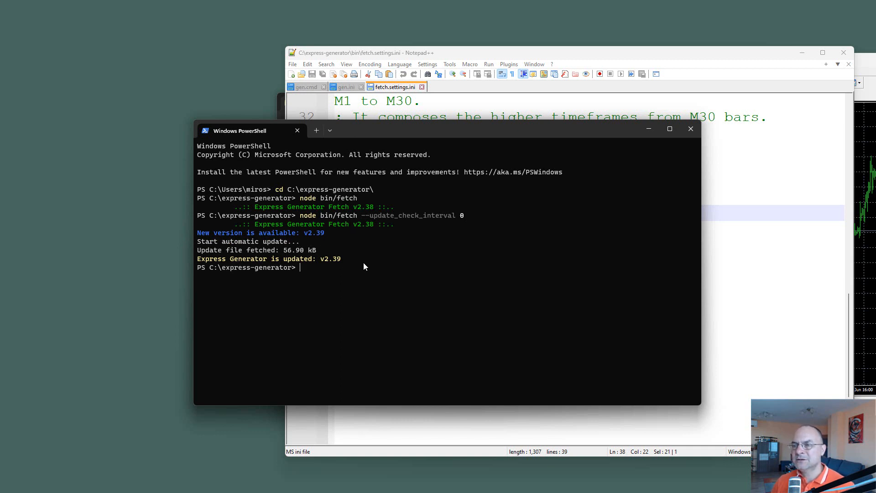
key("Up")
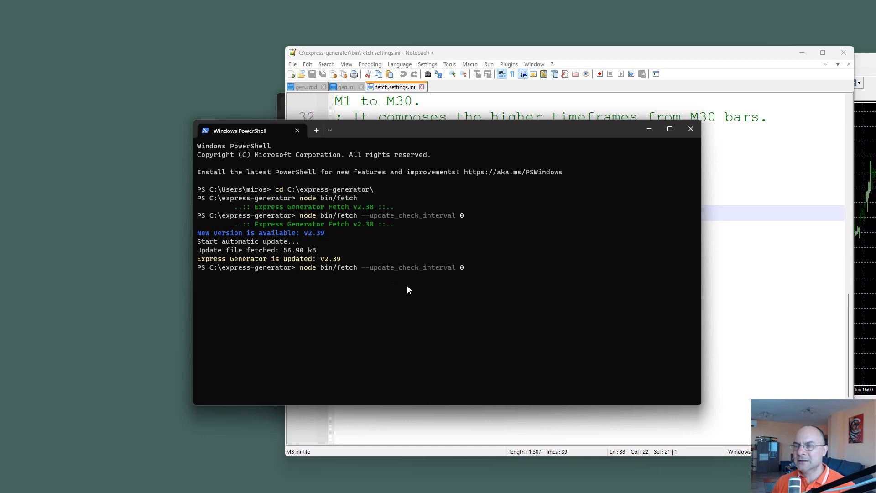
key("Return")
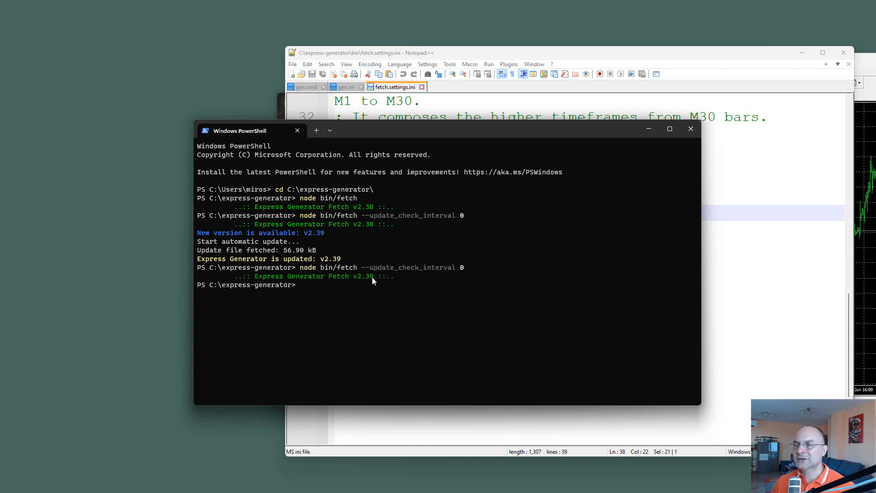
Step: Close fetch.settings.ini in Notepad++ and select the server value BlackBull in gen.ini
key("alt+Tab")
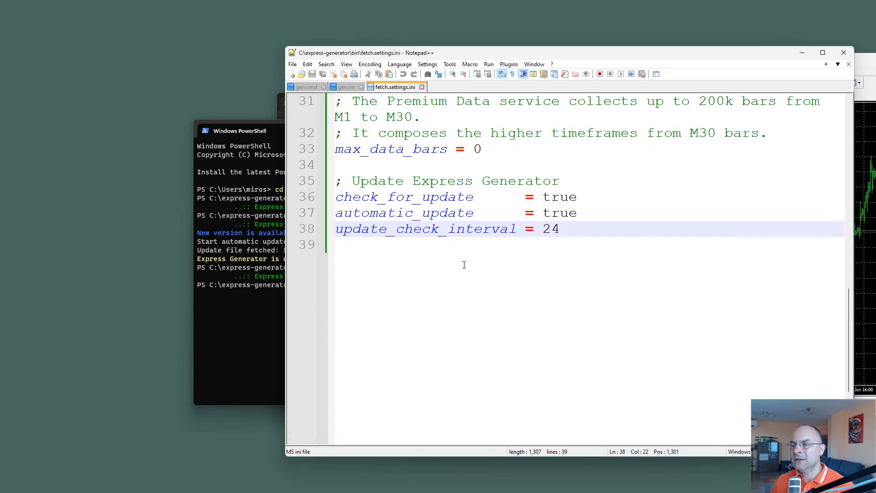
middle_click(394, 87)
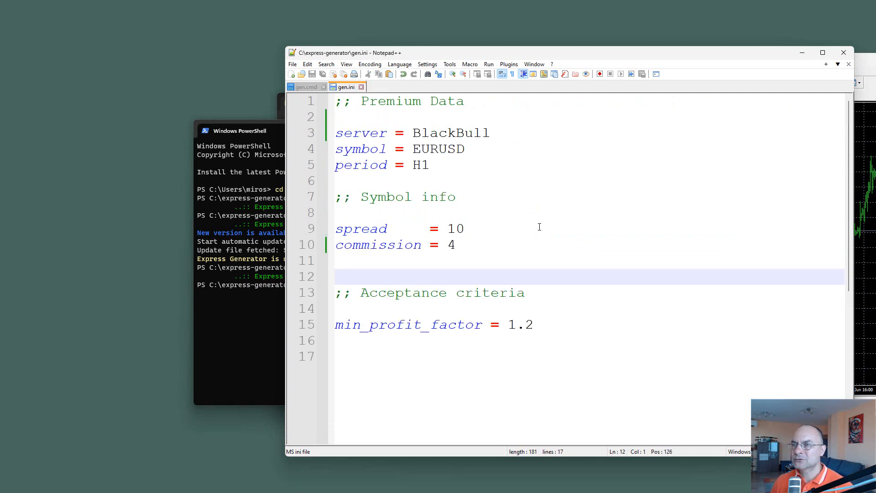
double_click(436, 134)
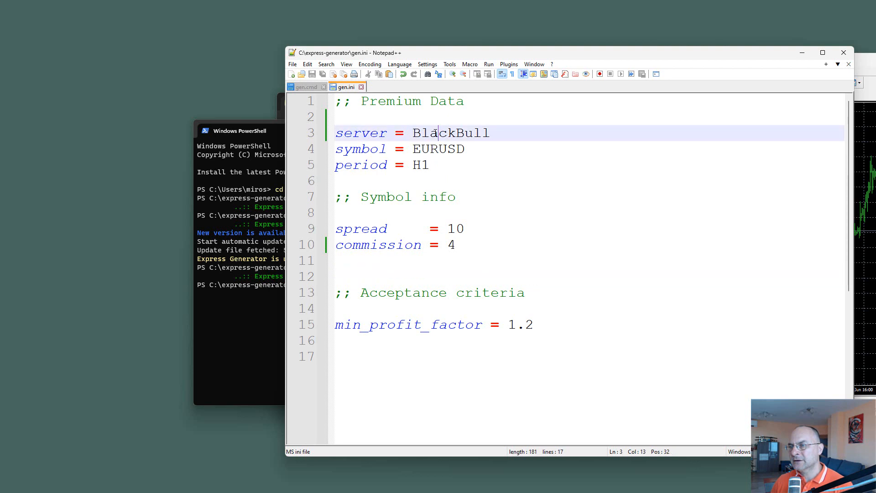
left_click(215, 346)
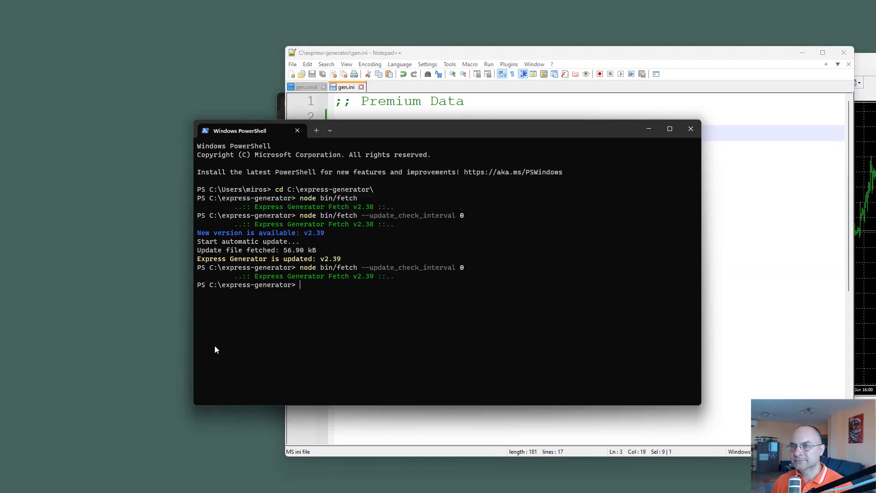
Step: Permanently delete the BlackBull folder from C:\express-generator\data in File Explorer
left_click_drag(355, 136, 145, 139)
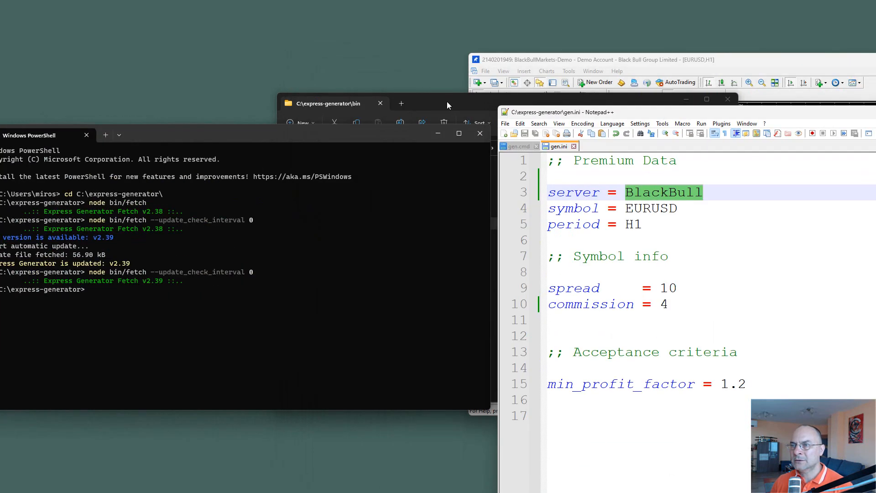
left_click_drag(447, 101, 347, 102)
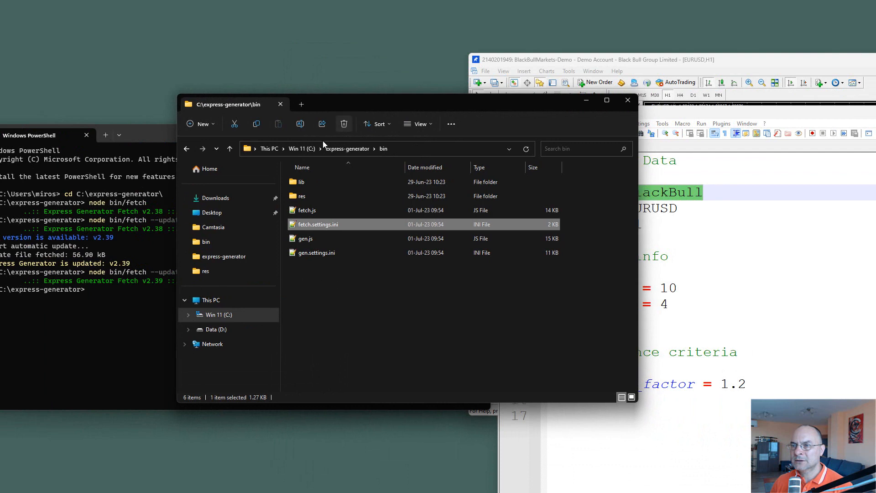
left_click(346, 148)
double_click(304, 210)
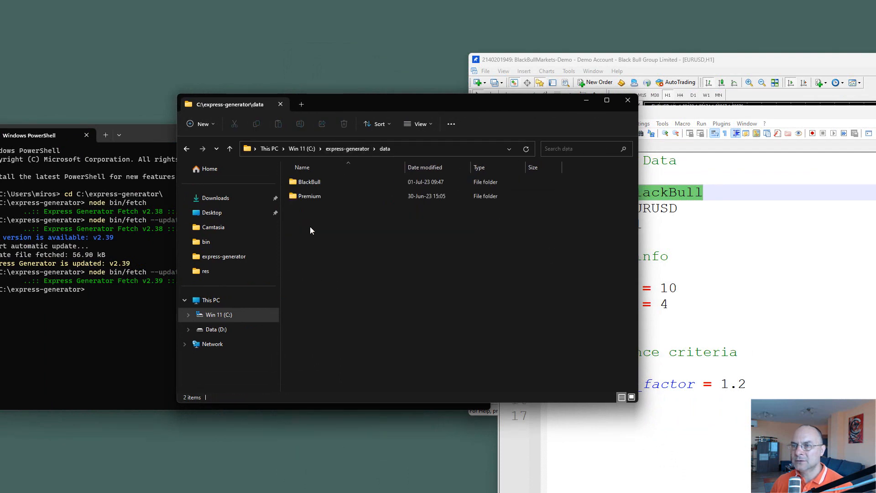
left_click(306, 184)
key("shift+Delete")
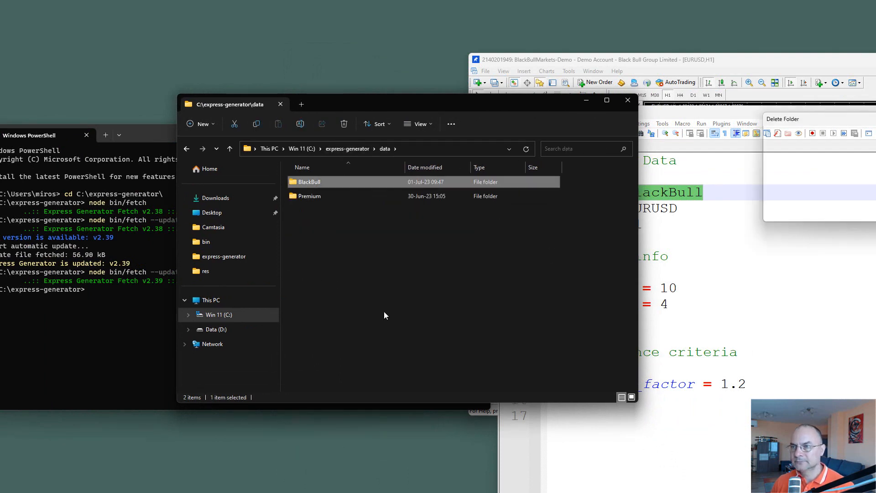
key("Return")
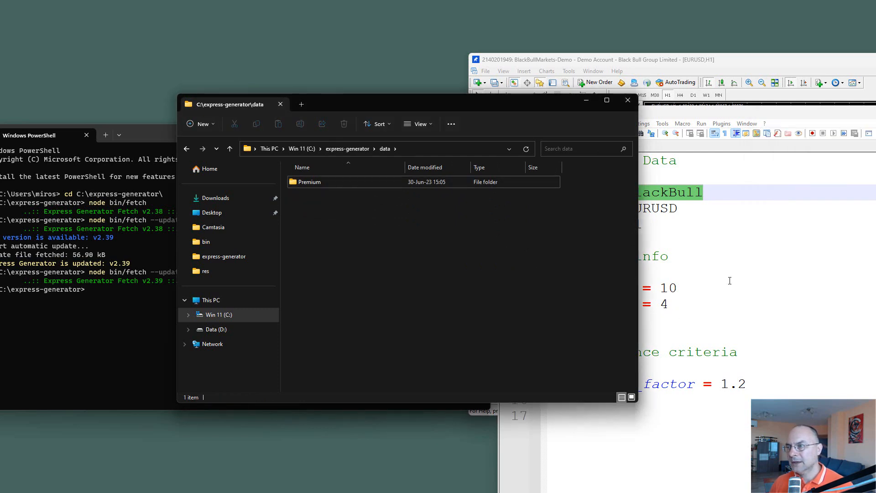
Step: Arrange the gen.ini and MetaTrader windows, and open the MQL4\Files folder in MetaTrader's data folder
left_click(735, 137)
left_click_drag(748, 112, 372, 129)
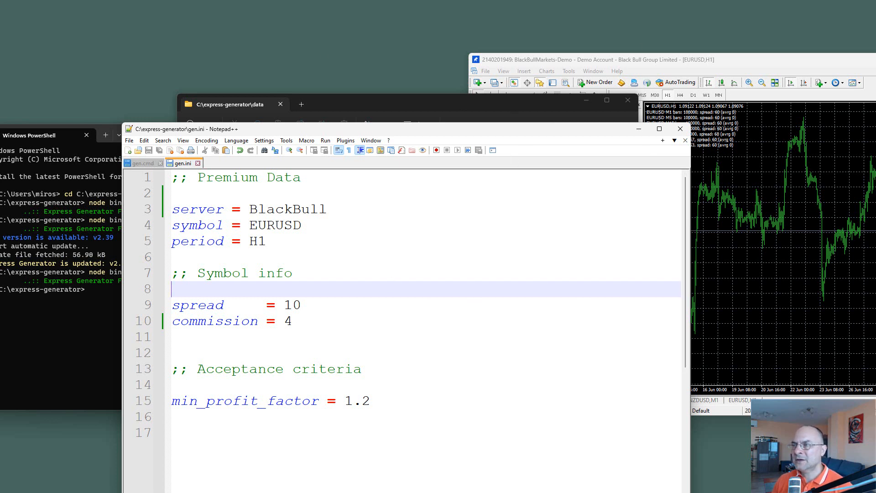
left_click_drag(782, 68, 846, 74)
left_click(549, 77)
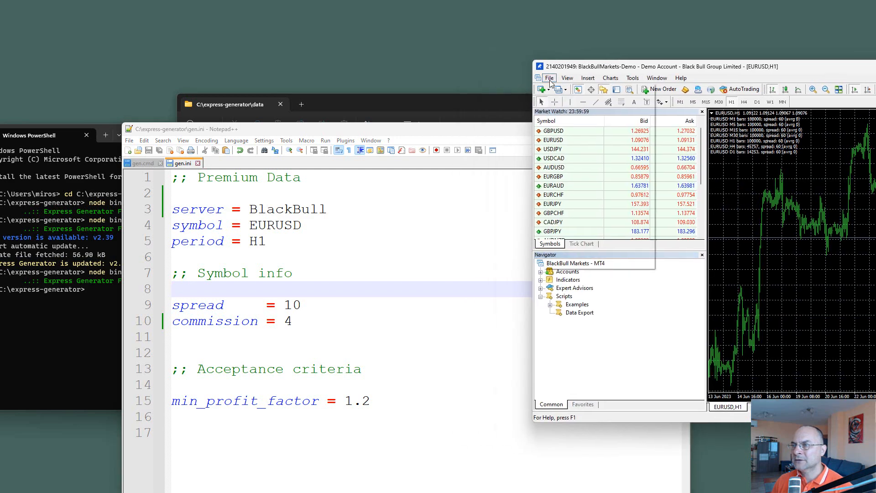
left_click(584, 166)
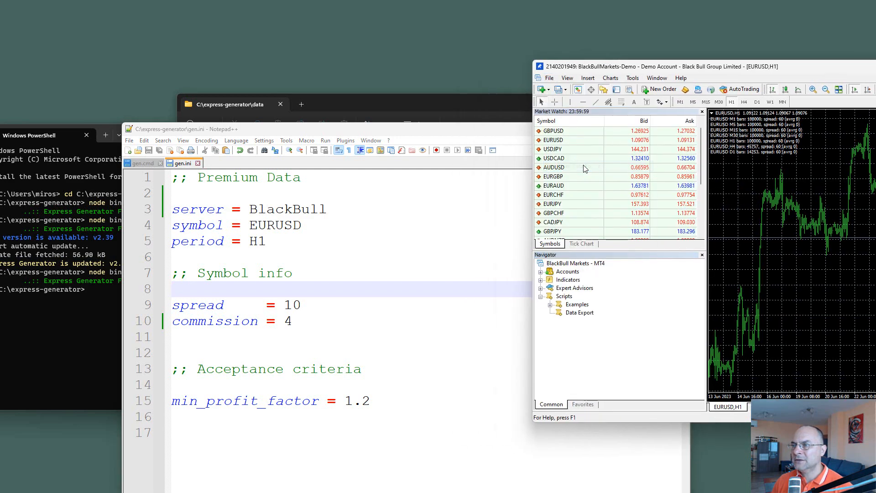
left_click_drag(518, 115, 631, 113)
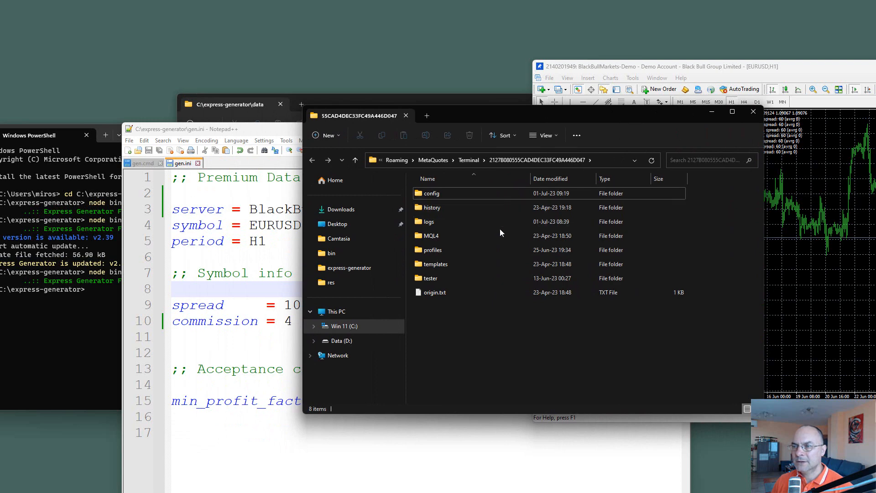
double_click(418, 240)
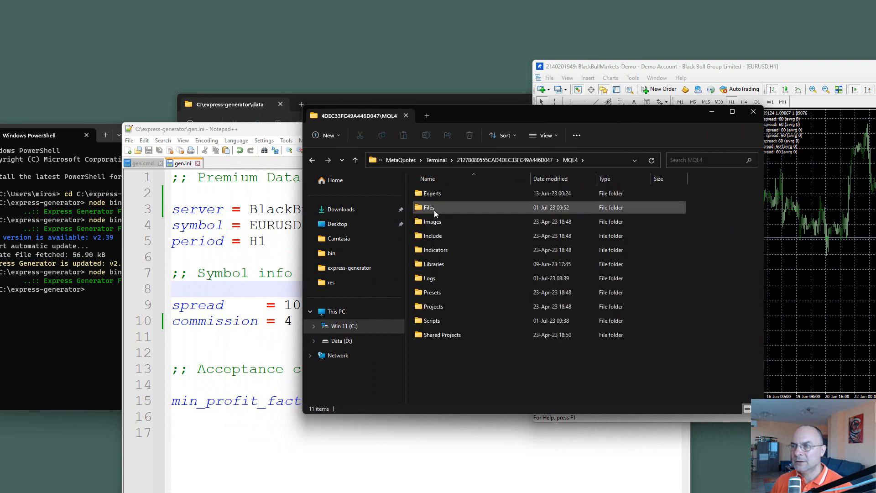
double_click(429, 208)
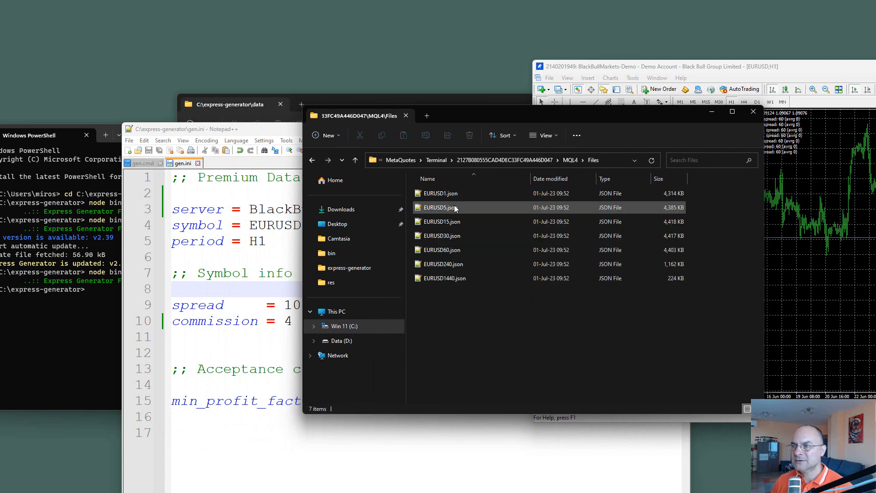
Step: Copy the MQL4\Files folder path from File Explorer and use it to replace the server value BlackBull in gen.ini
left_click(613, 160)
key("ctrl+c")
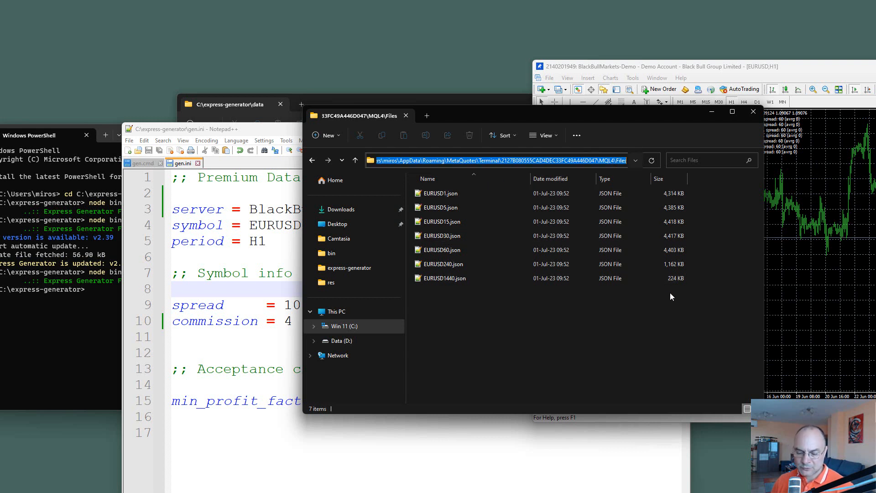
left_click(339, 459)
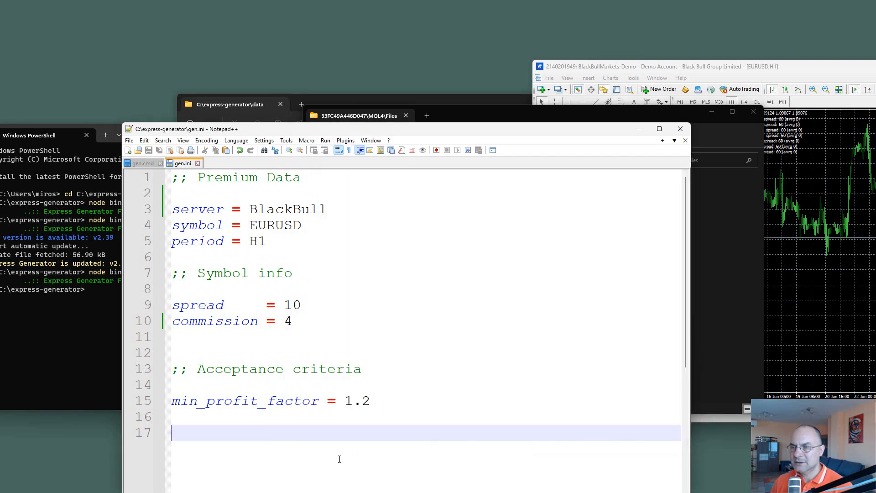
double_click(291, 210)
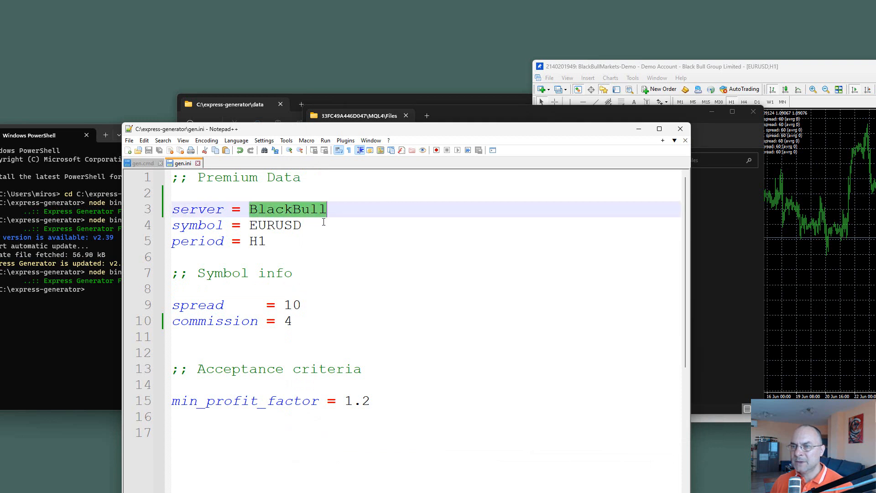
key("ctrl+v")
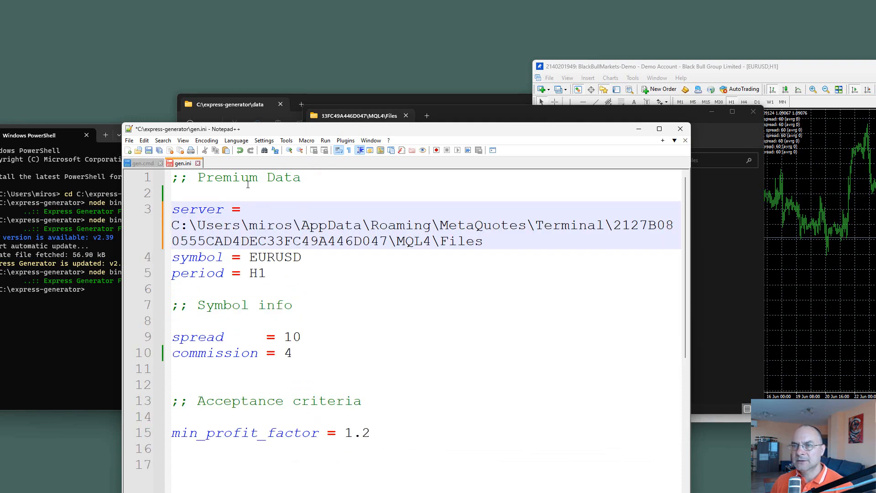
Step: Turn off word wrap in Notepad++, check the server path to its end, and save gen.ini
left_click(339, 150)
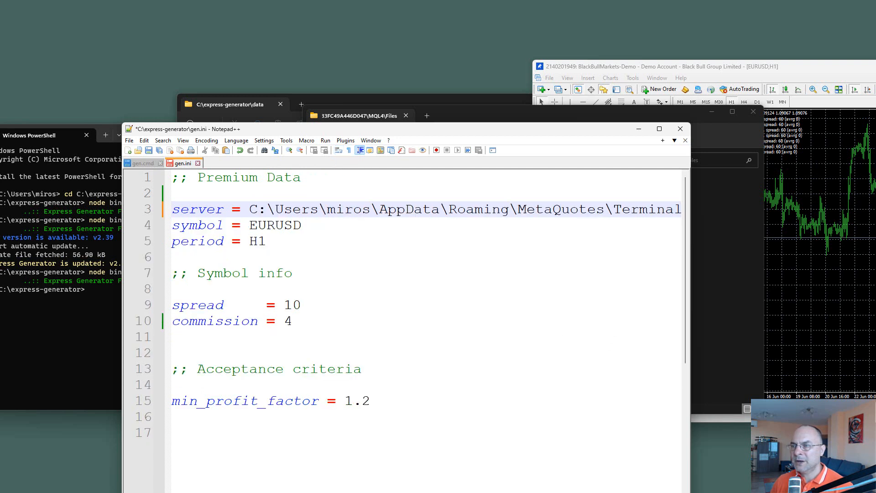
scroll(425, 319, "right", 10)
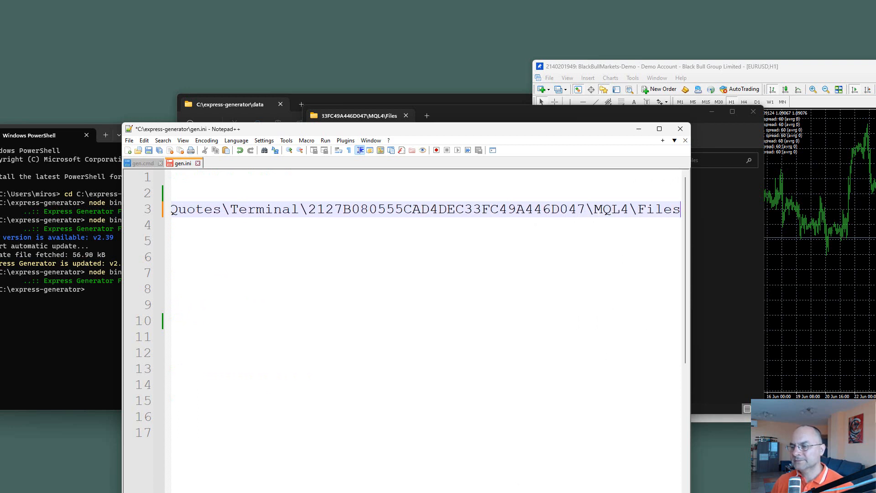
scroll(425, 320, "left", 10)
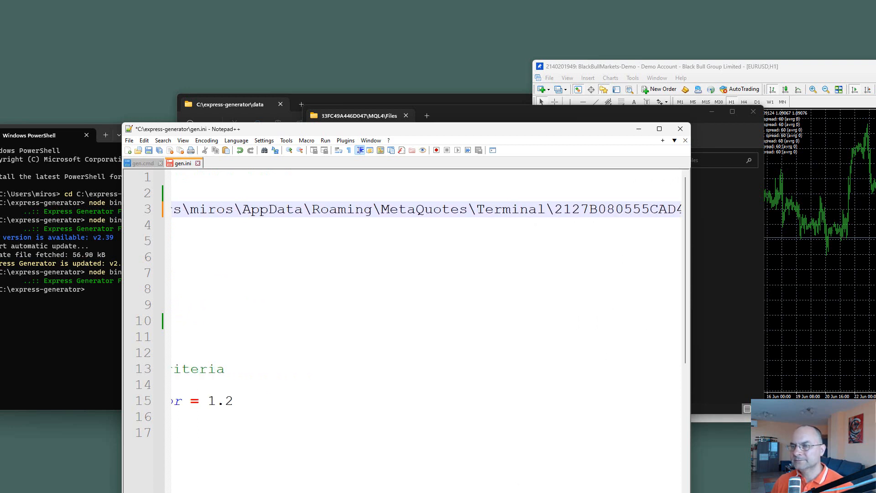
left_click(149, 150)
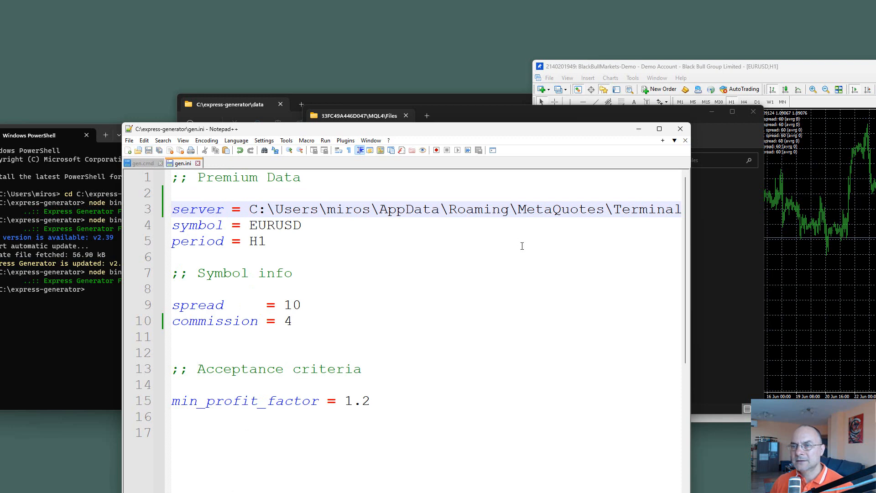
Step: Spread out the overlapping windows, set the period in gen.ini to M30, and save the file
left_click_drag(415, 133, 470, 209)
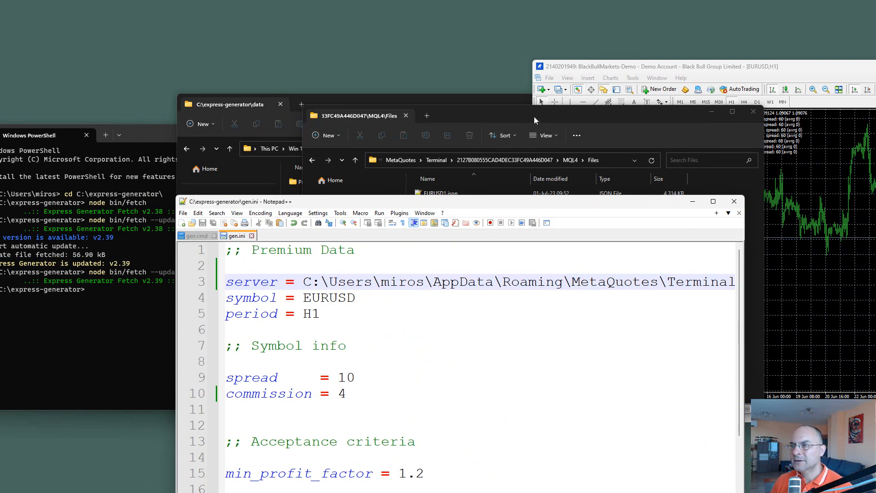
left_click_drag(534, 116, 764, 118)
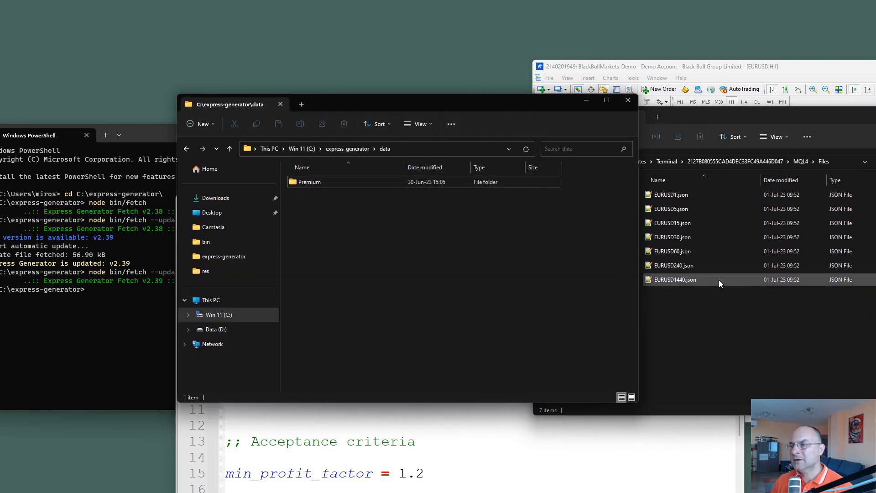
left_click(533, 479)
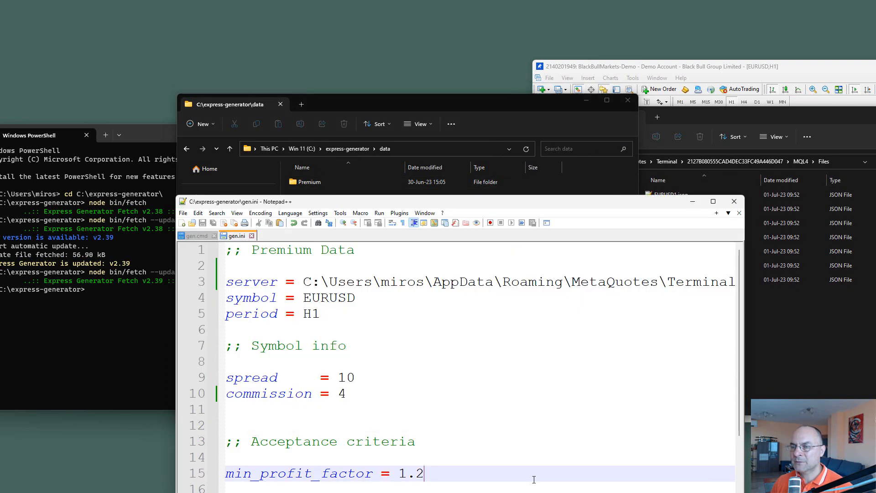
left_click(342, 314)
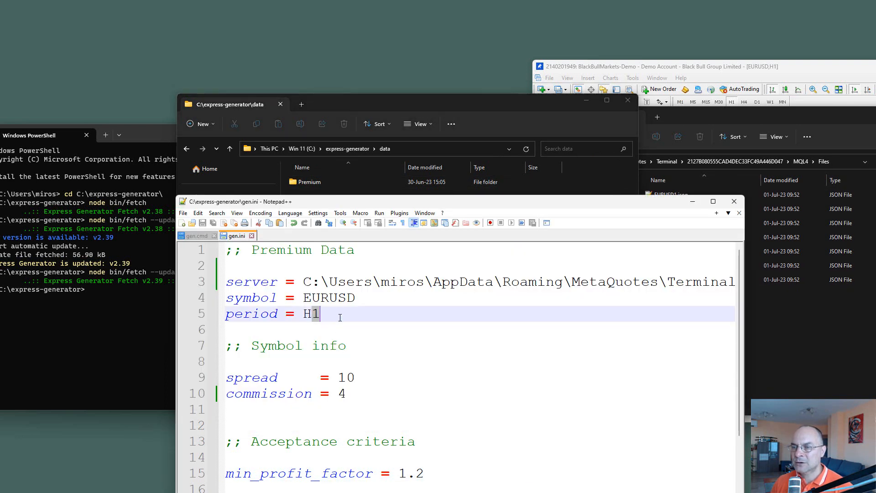
key("BackSpace")
key("BackSpace")
type("N")
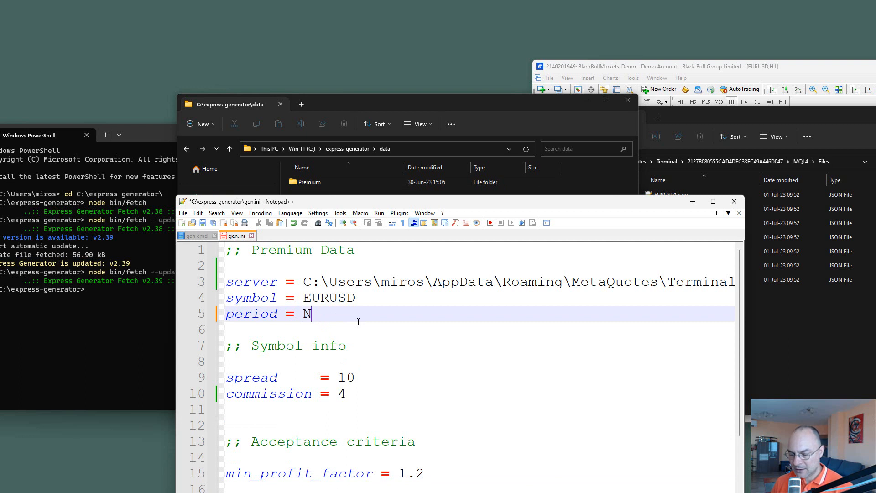
key("BackSpace")
type("M30")
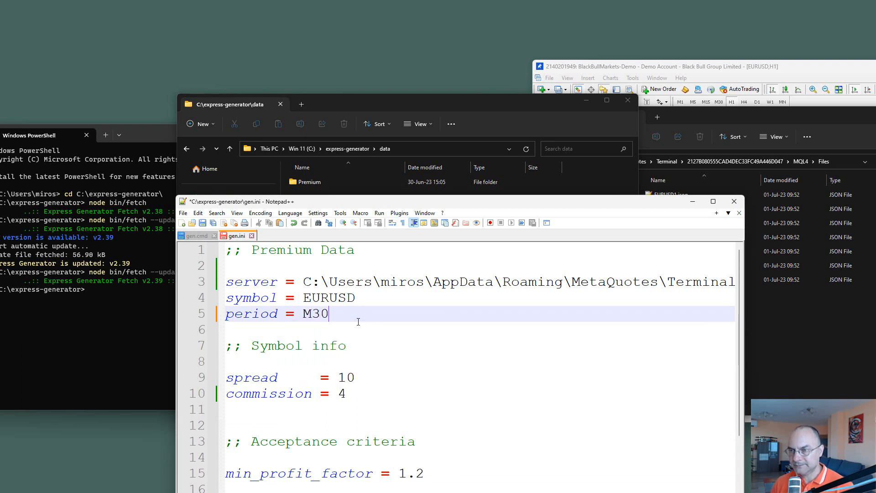
key("ctrl+s")
Step: Open the C:\express-generator folder in File Explorer and run gen.cmd, arranging the windows so its console is fully visible
left_click(111, 330)
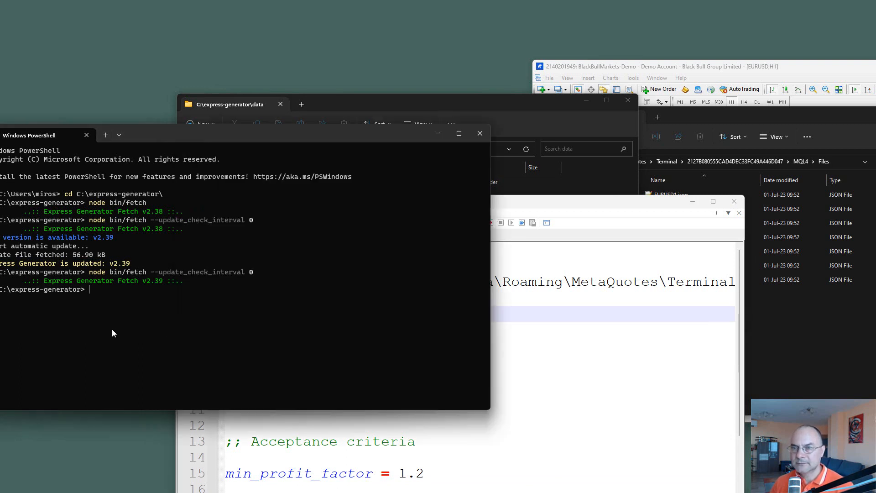
left_click_drag(227, 133, 266, 209)
left_click_drag(375, 108, 295, 84)
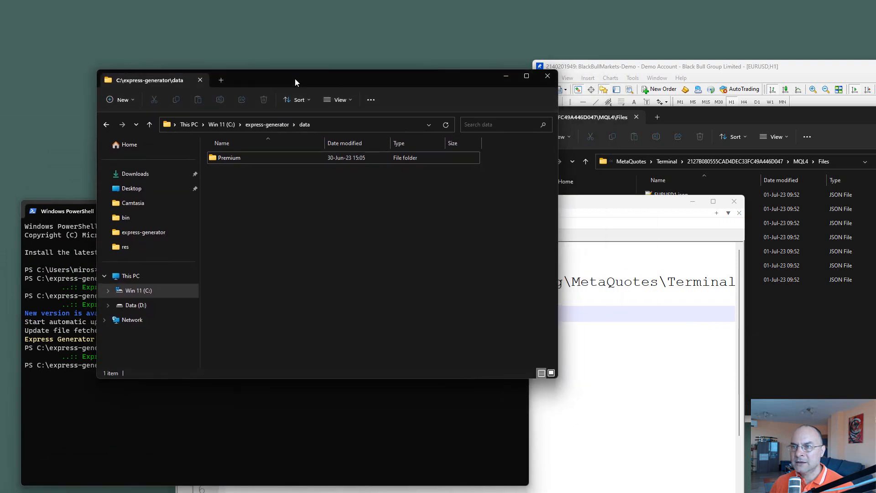
left_click(256, 125)
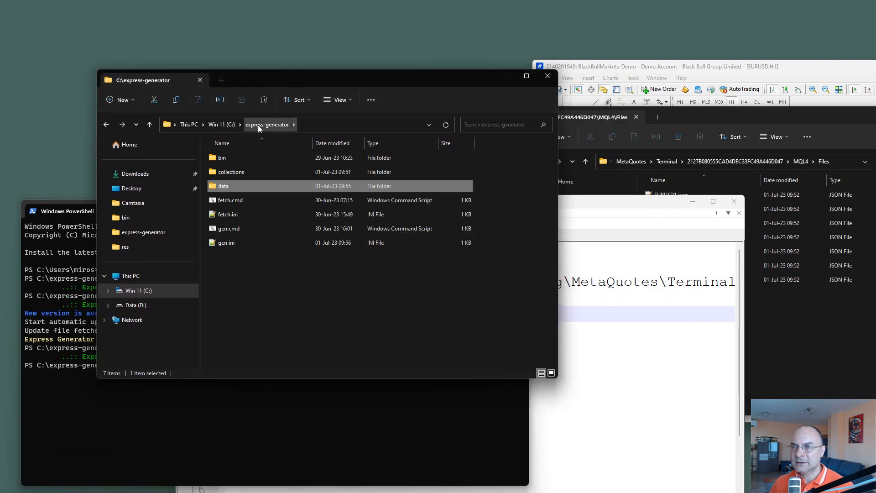
left_click(228, 229)
double_click(228, 229)
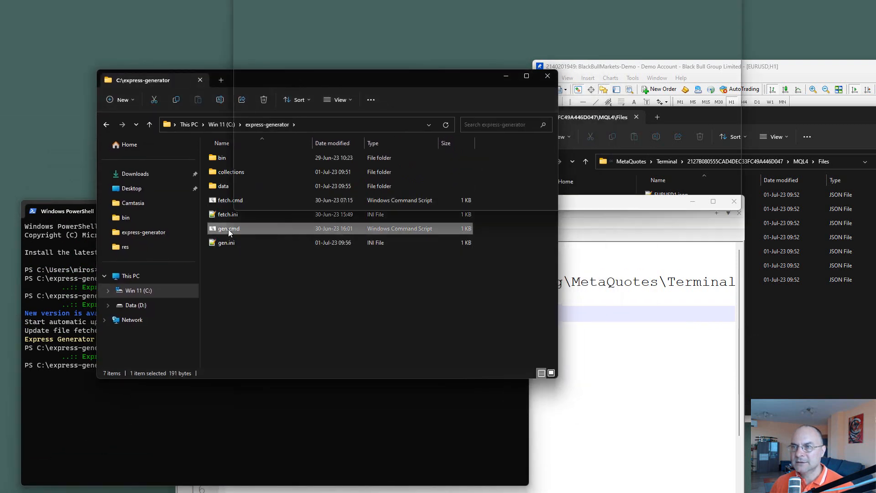
left_click_drag(517, 0, 357, 157)
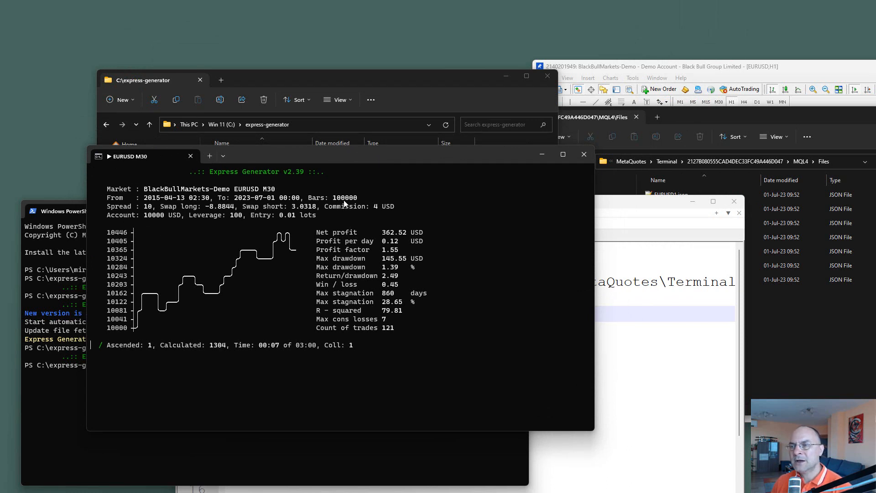
Step: Add the line "max_data-bars = 500000" below the period in gen.ini, followed by a blank line, and save the file
left_click(673, 329)
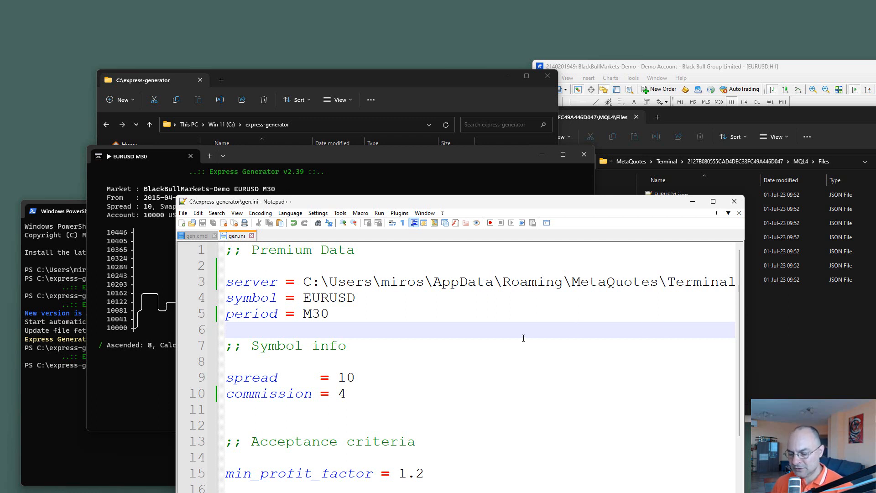
type("max_data")
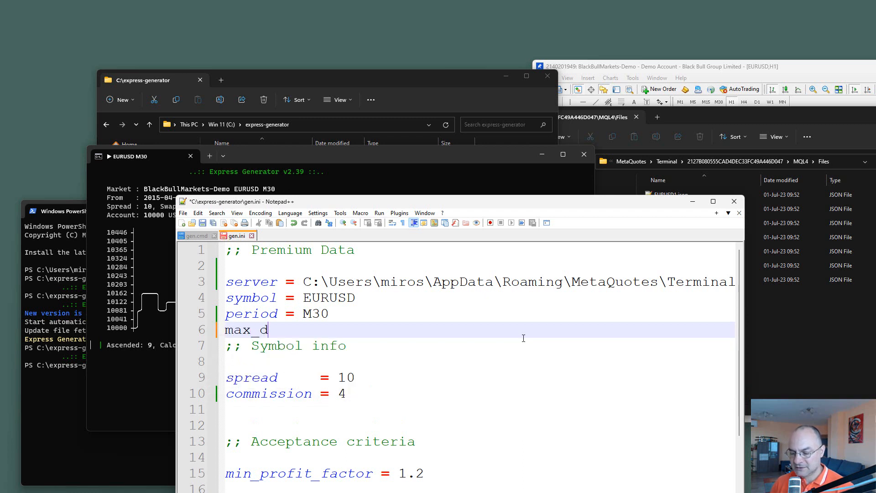
key("BackSpace")
key("BackSpace")
key("BackSpace")
key("BackSpace")
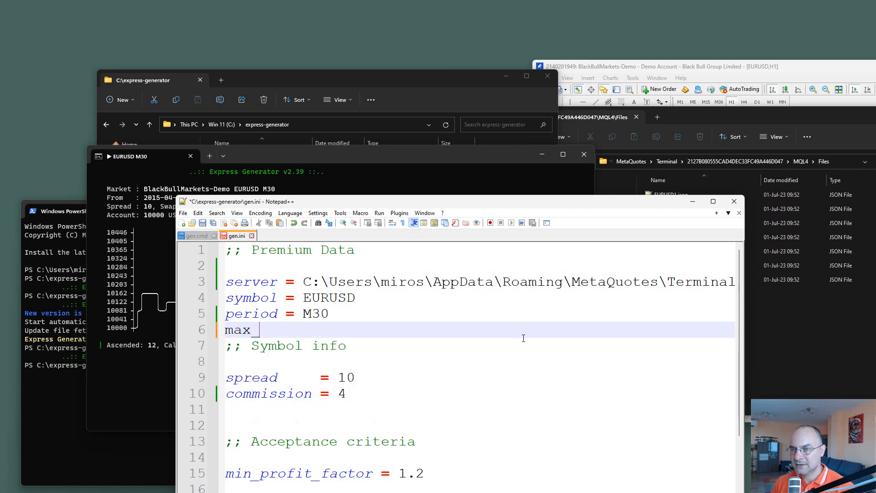
type("_data")
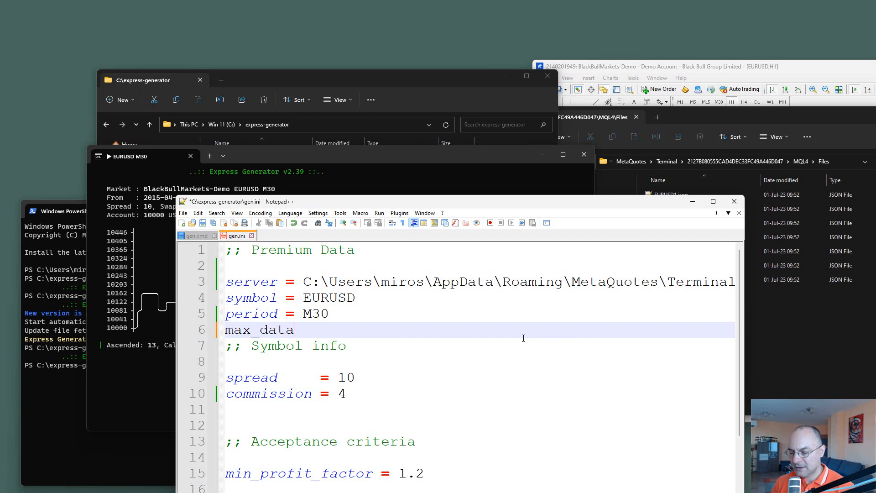
type("-bars ")
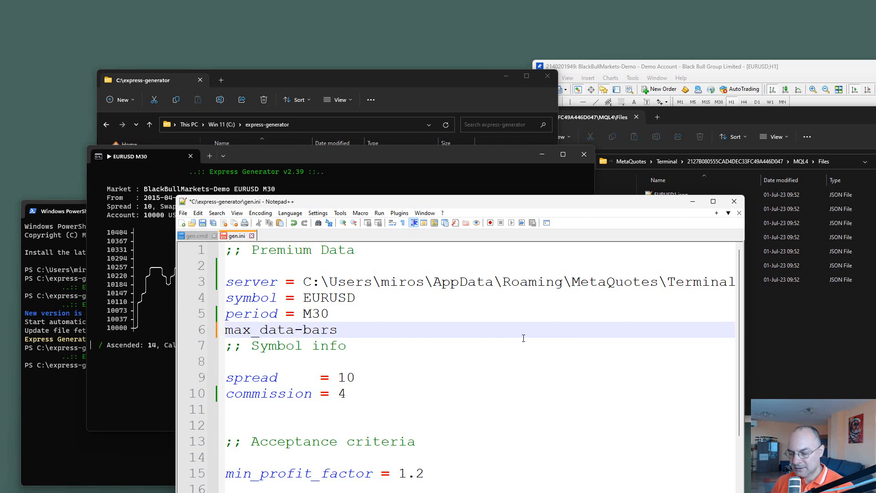
type("= 500000")
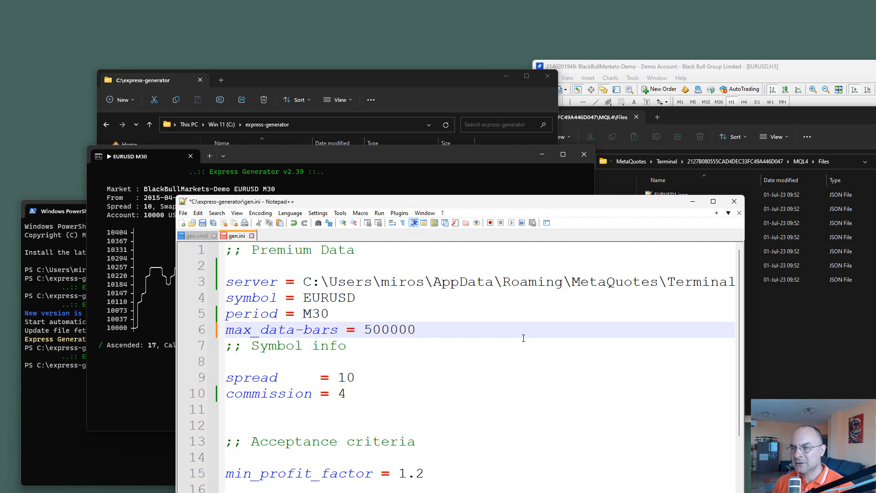
key("Return")
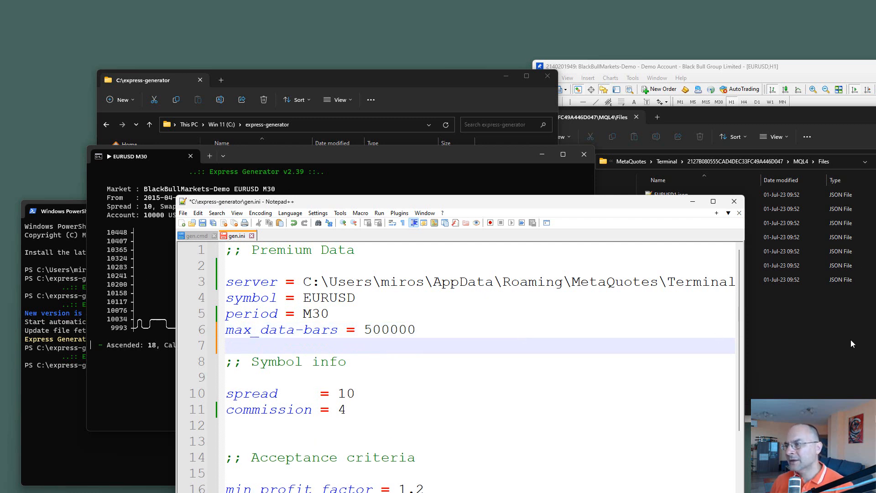
left_click(810, 328)
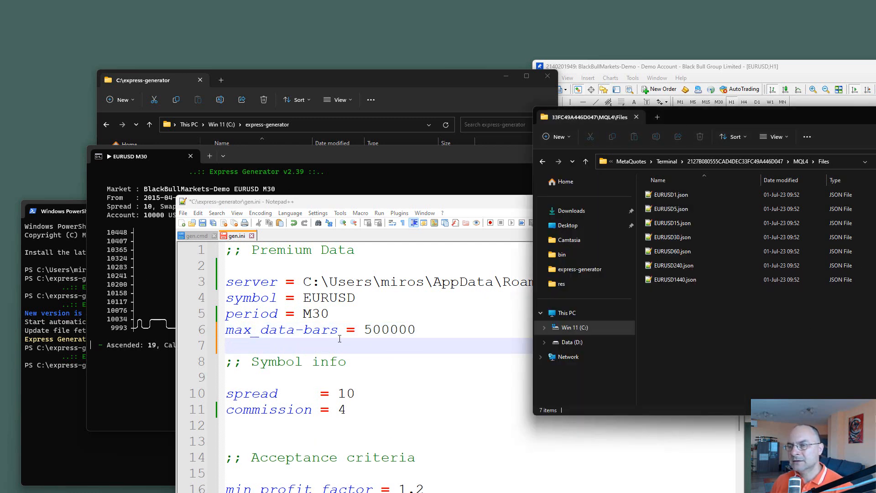
left_click(325, 344)
key("ctrl+s")
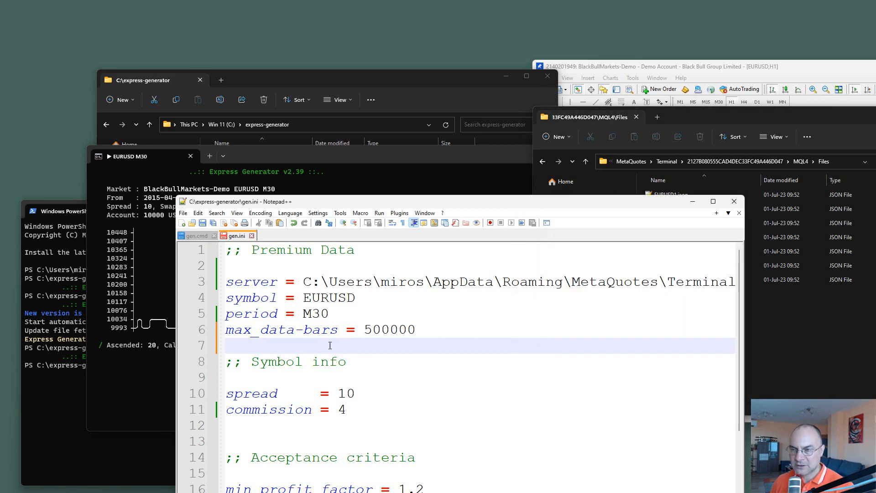
Step: Stop the running EURUSD M30 generation, run gen.cmd again from C:\express-generator, and bring its console window into view
left_click(344, 154)
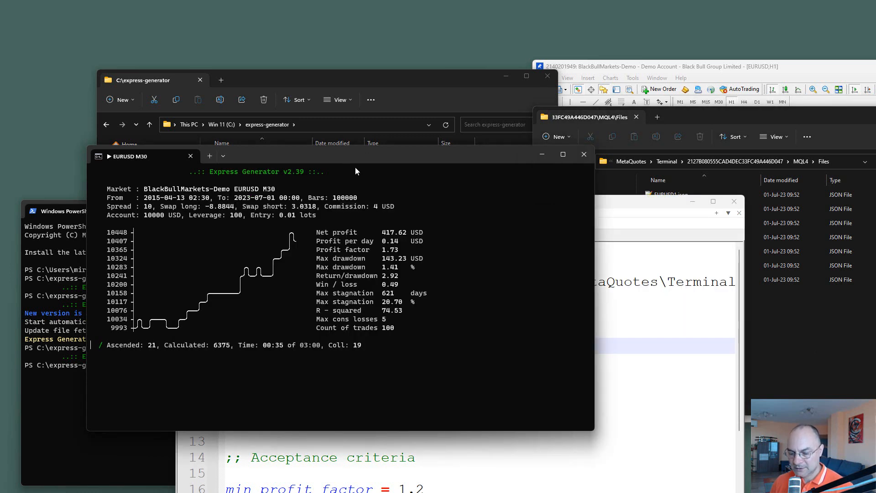
key("Return")
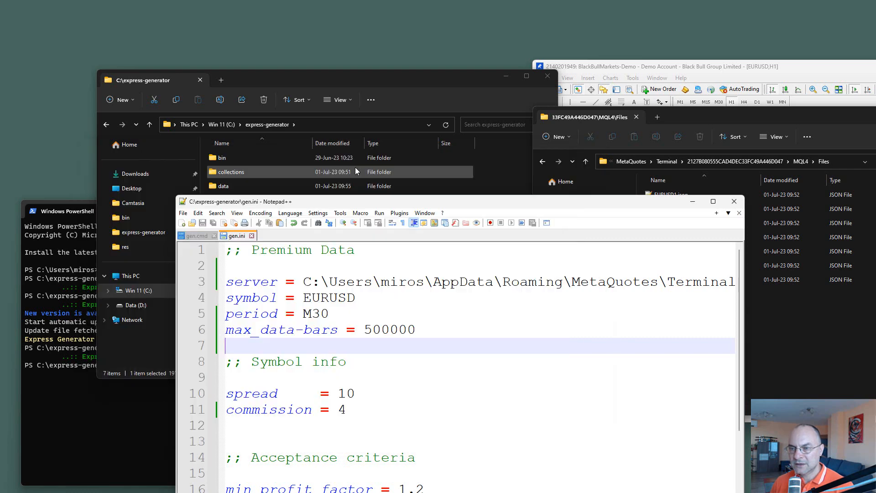
left_click(288, 81)
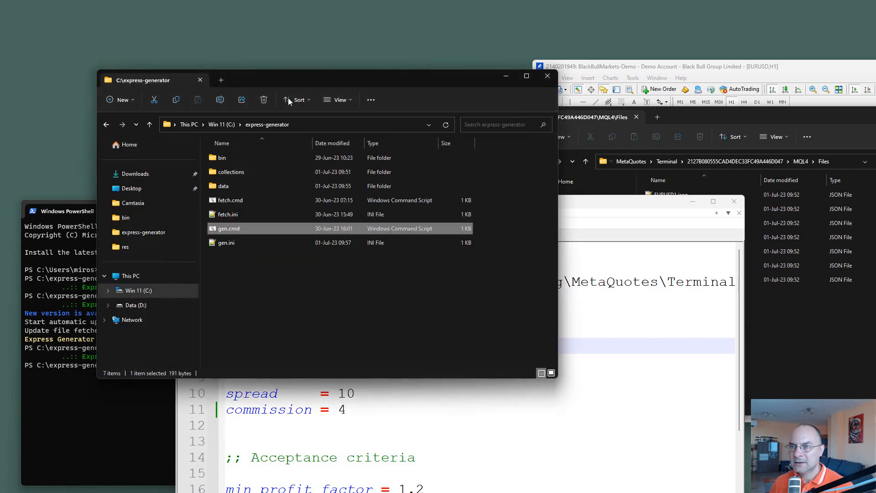
double_click(228, 232)
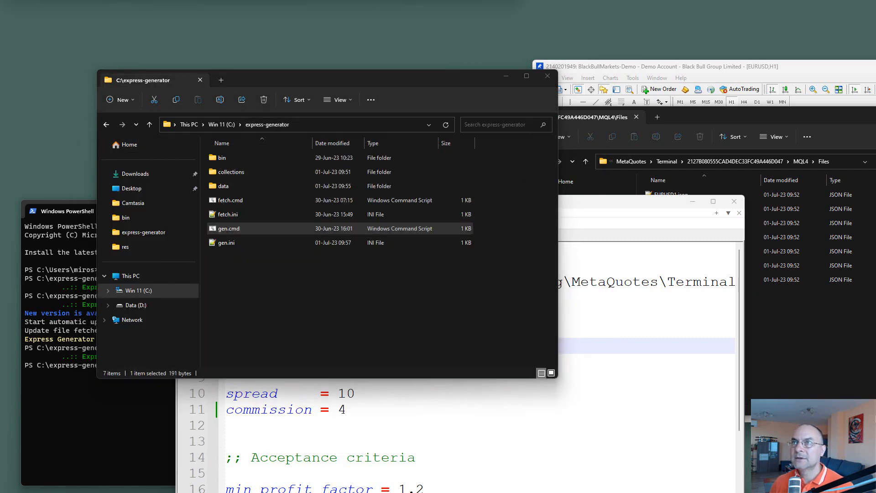
left_click_drag(358, 0, 342, 185)
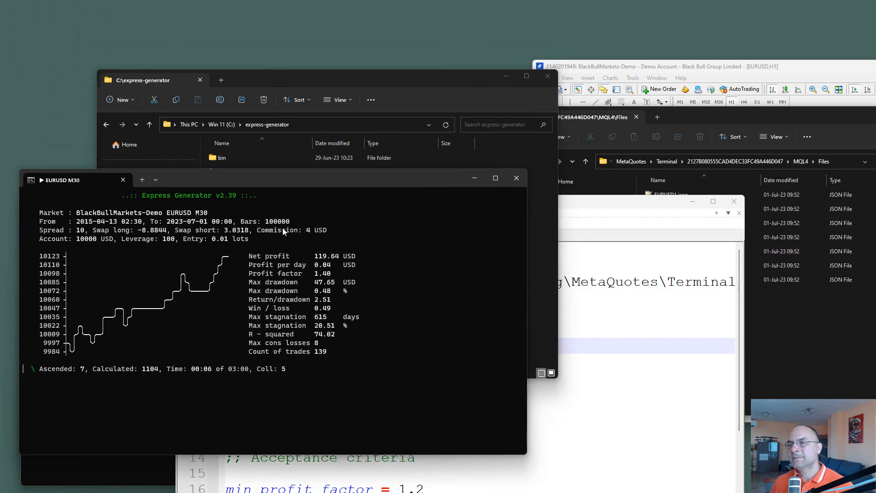
Step: Bring the MQL4\Files folder window forward and move it over gen.ini, clear of the MetaTrader chart
left_click(553, 435)
left_click(873, 360)
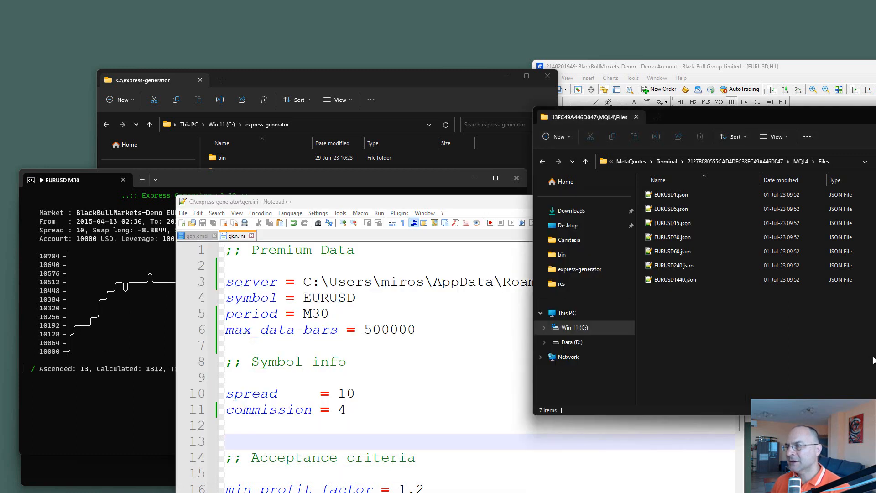
left_click_drag(852, 114, 488, 165)
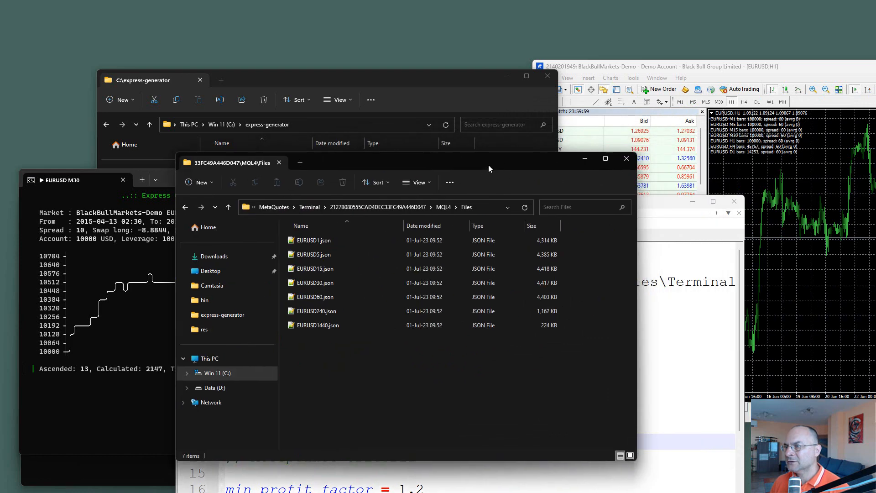
Step: Open the Data Export script from MetaTrader's Navigator for editing in MetaEditor and move the editor window fully into view
left_click(815, 215)
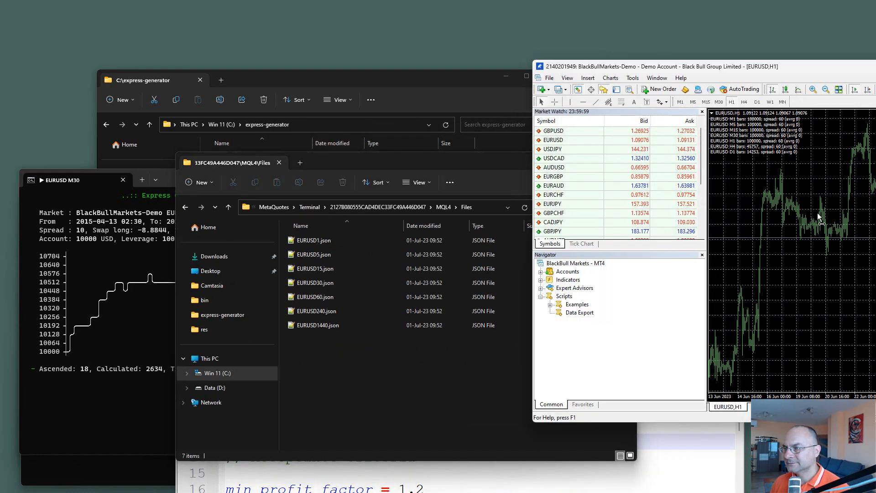
right_click(574, 314)
left_click(609, 337)
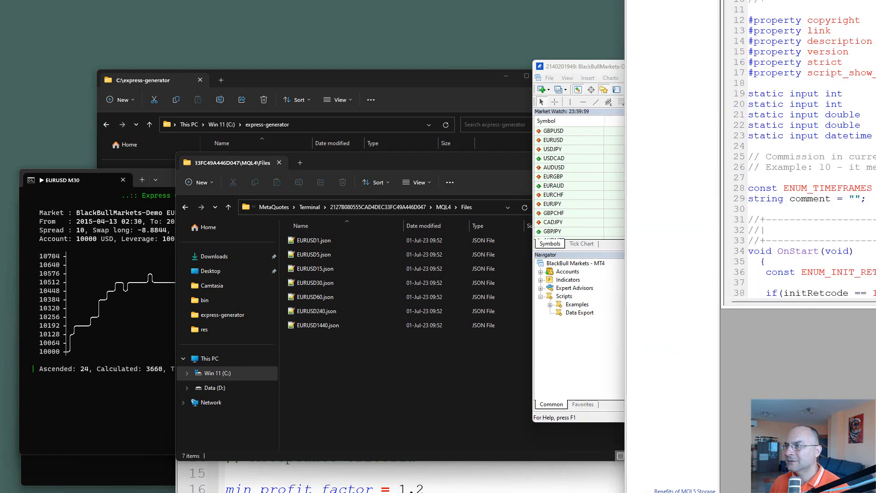
left_click_drag(875, 0, 725, 159)
left_click_drag(857, 194, 471, 54)
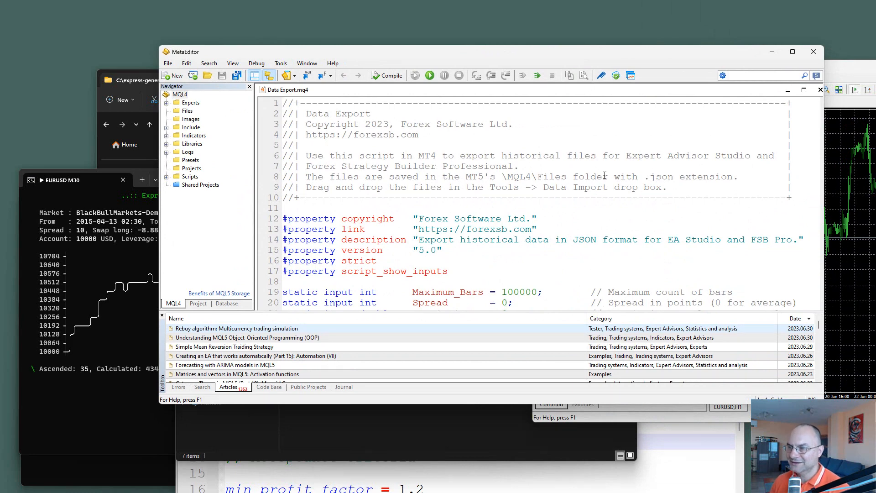
Step: Set the Maximum_Bars default in Data Export.mq4 to 500000
scroll(606, 174, "down", 2)
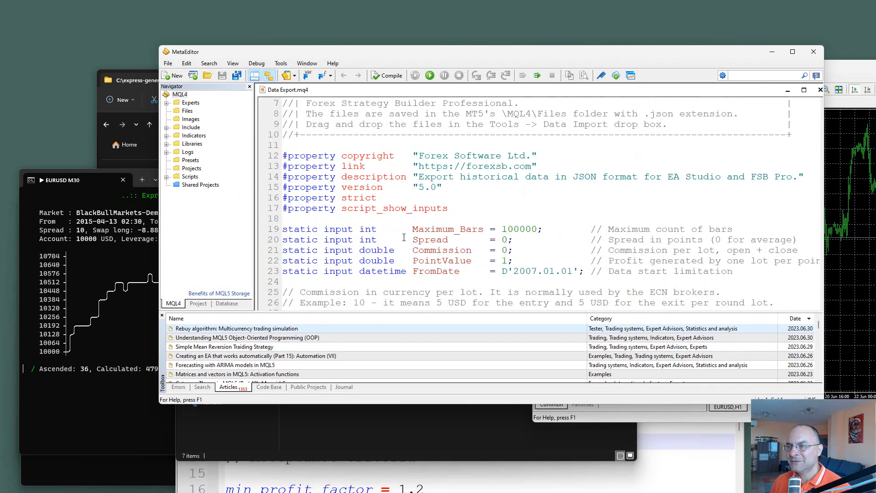
left_click(521, 229)
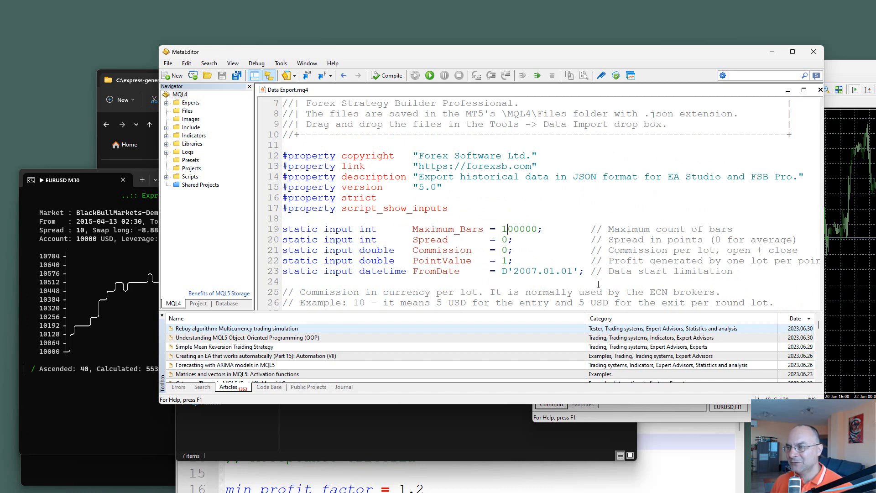
key("Delete")
type("5")
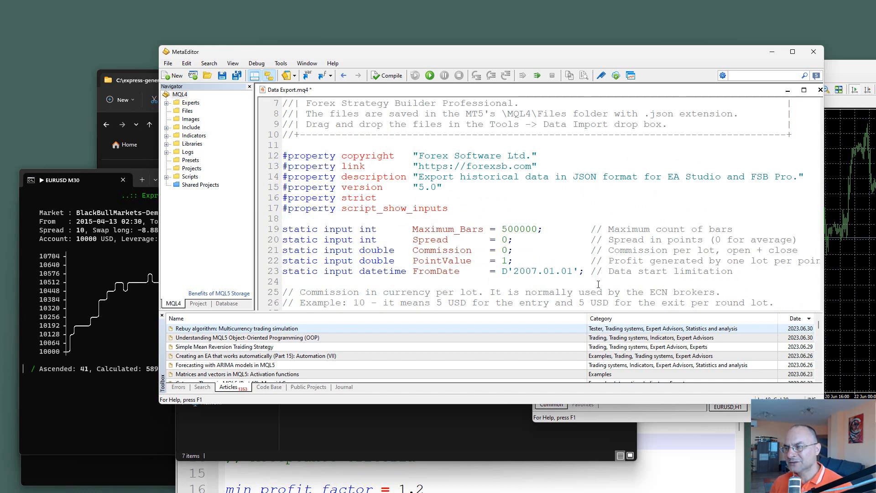
left_click_drag(521, 229, 501, 229)
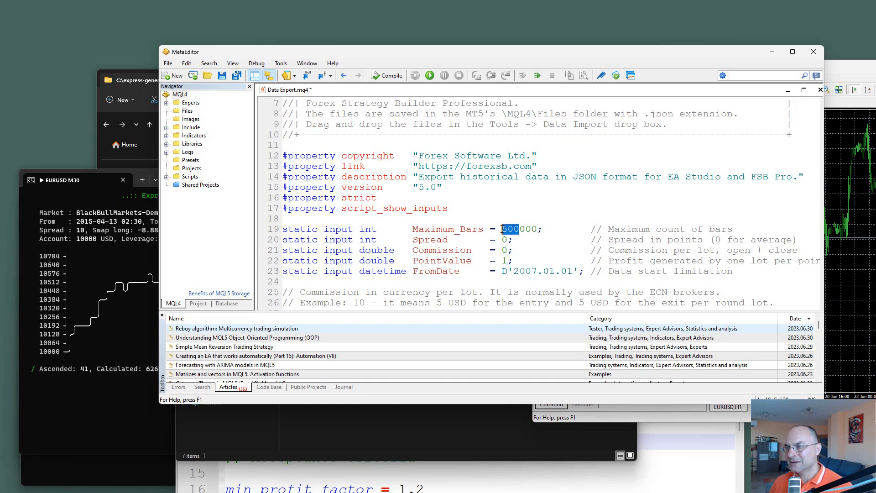
left_click(572, 261)
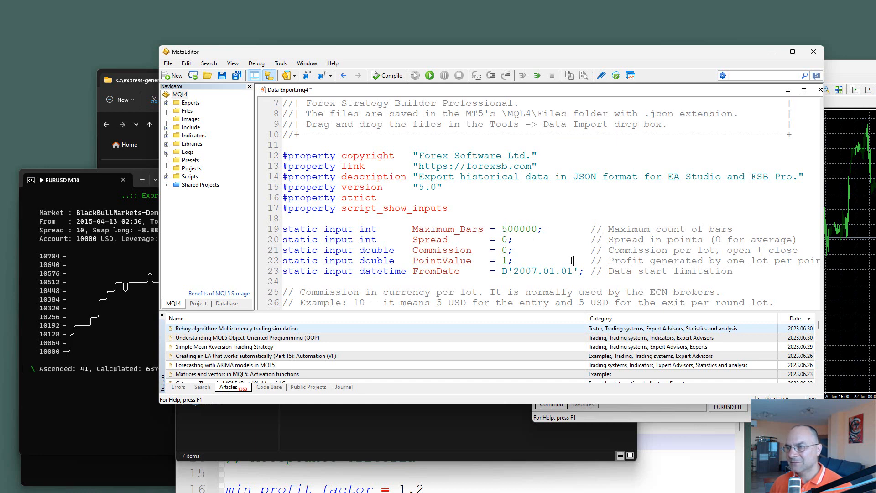
Step: Set the Spread default to 10 and the Commission default to 2 in Data Export.mq4
double_click(505, 240)
type("10")
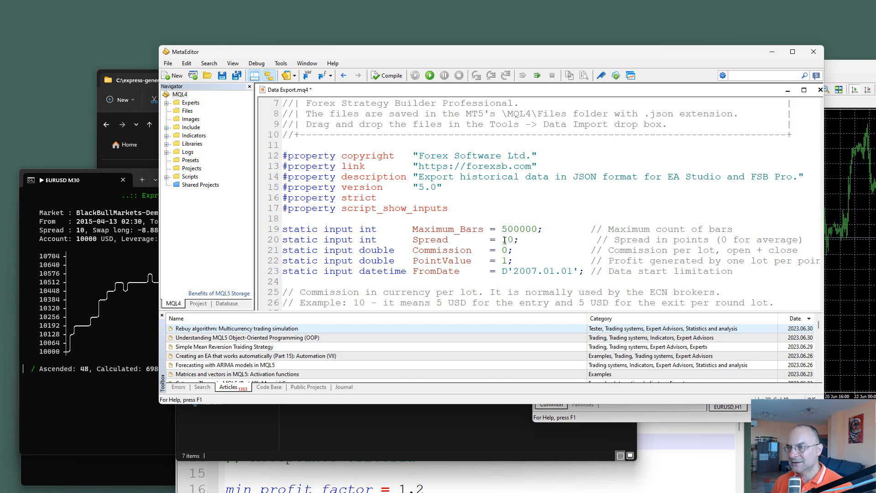
key("Right")
key("Delete")
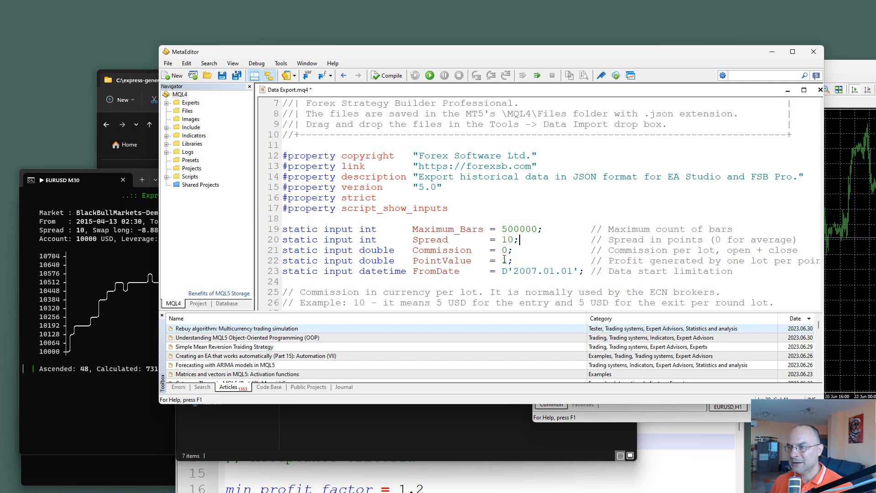
double_click(505, 250)
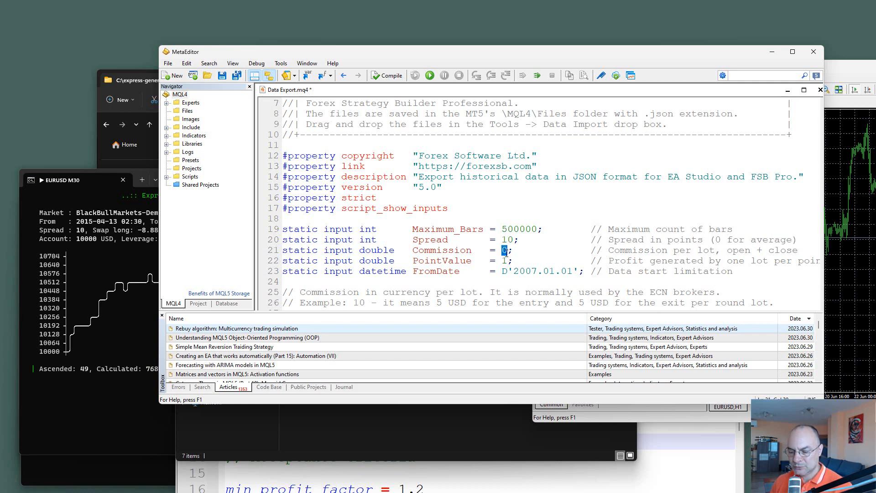
type("2")
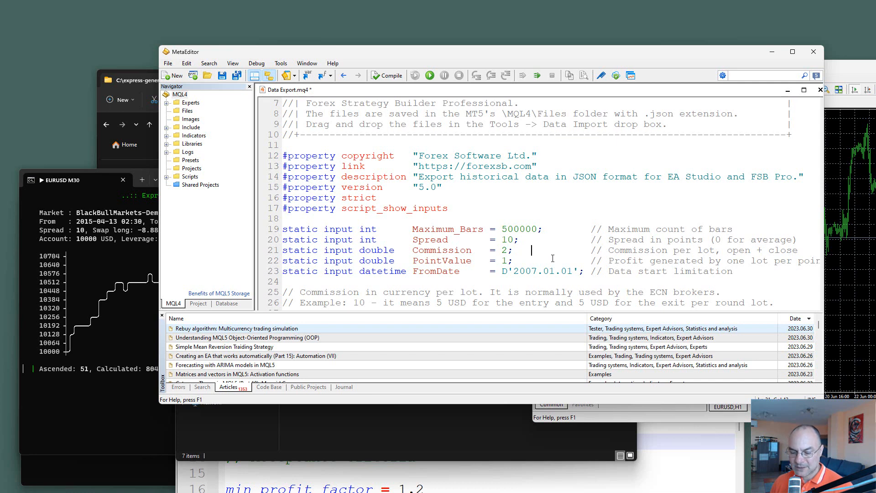
Step: Save and compile Data Export.mq4, and close the script and MetaEditor
key("ctrl+s")
left_click(386, 76)
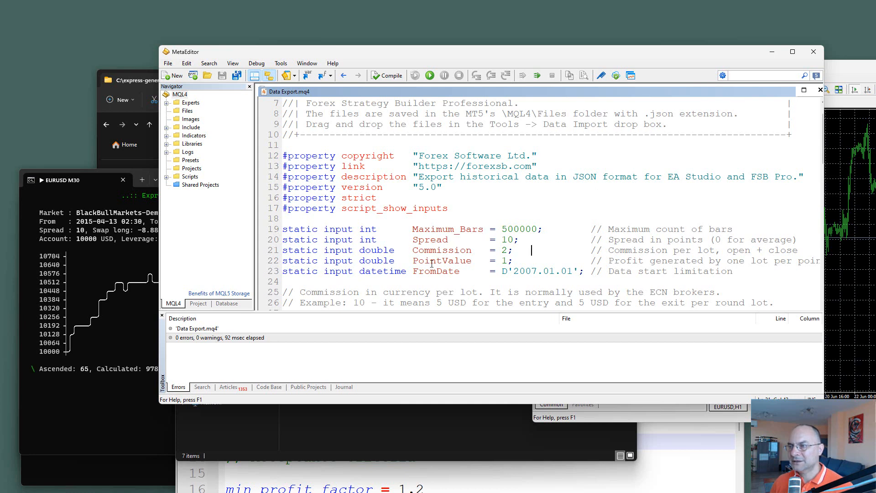
left_click(820, 90)
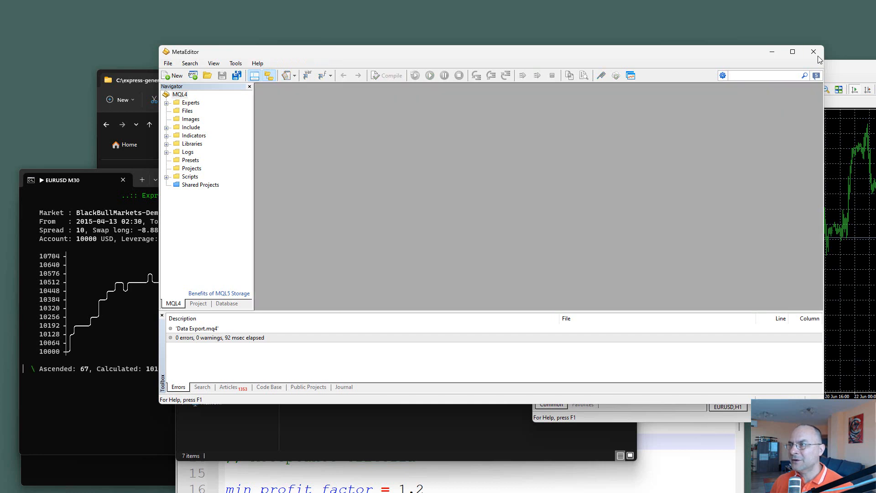
left_click(818, 56)
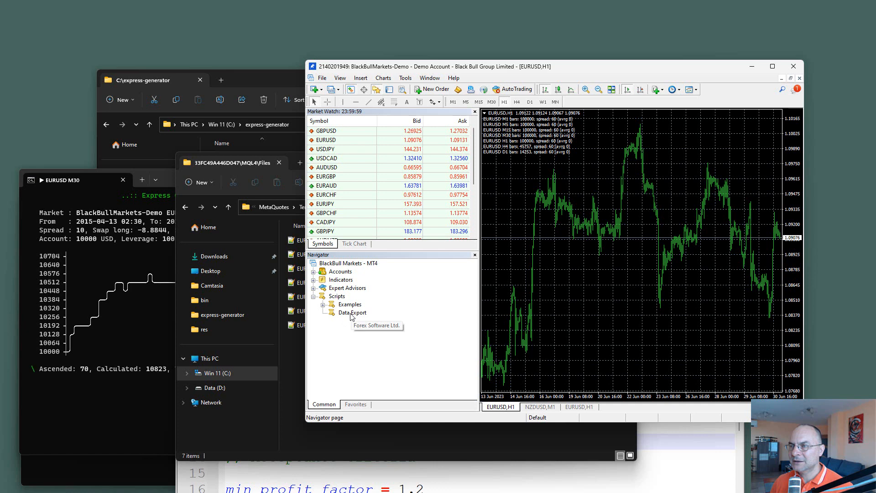
Step: Run the Data Export script on the EURUSD H1 chart, accepting its 500000 bars, spread 10 and commission 2.0 inputs
left_click_drag(576, 286, 575, 286)
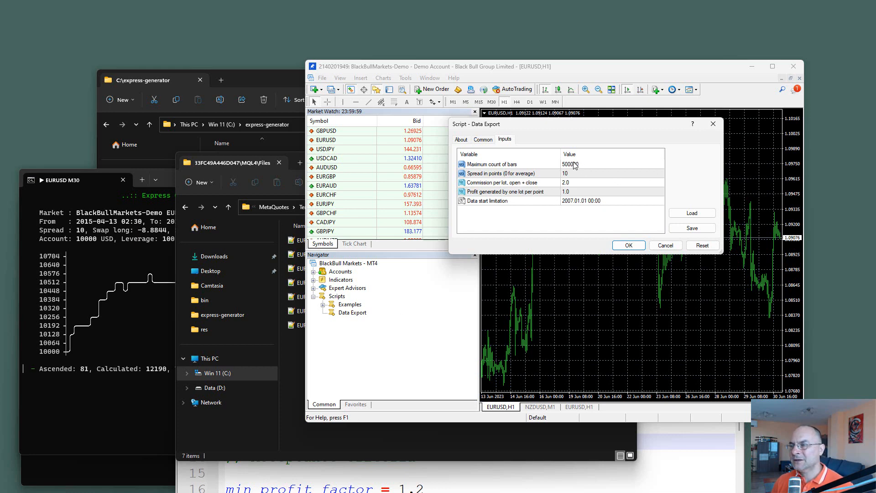
left_click(627, 245)
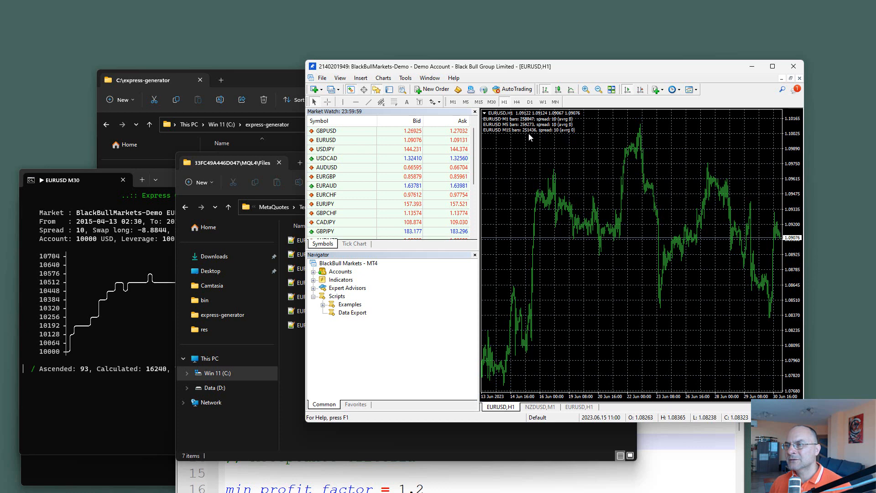
Step: Close the running EURUSD M30 generator console and the Windows PowerShell window
left_click(100, 406)
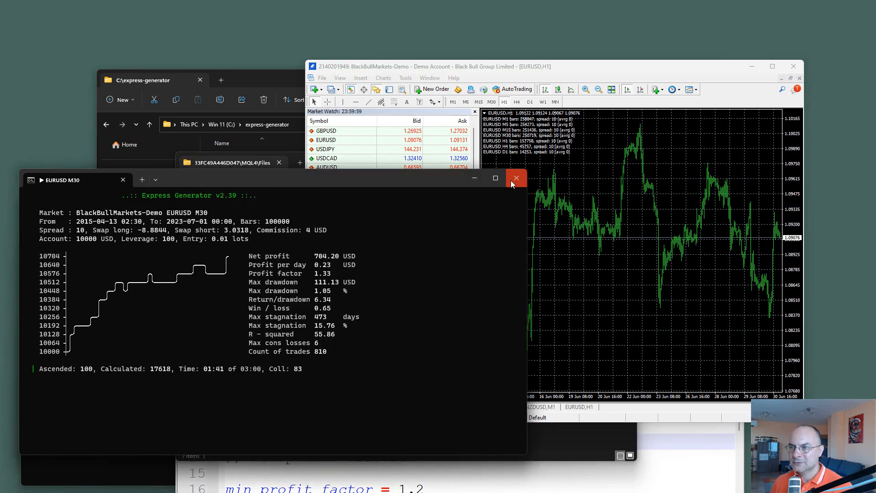
left_click(512, 178)
left_click(91, 445)
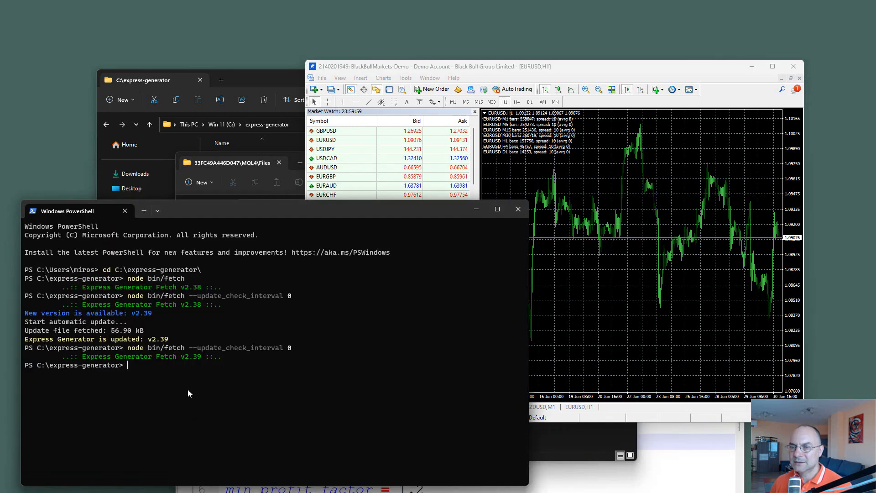
left_click(518, 210)
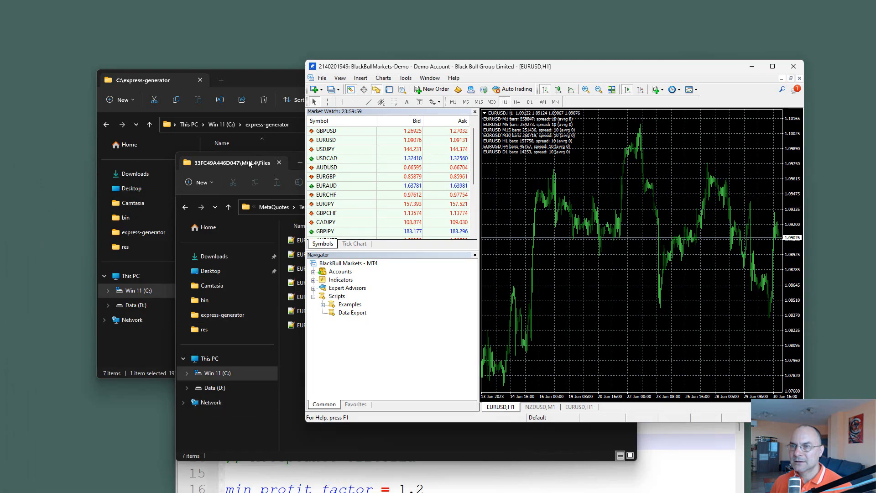
Step: Check the re-exported EURUSD JSON files in MQL4\Files, close that folder window, and move the C:\express-generator window clear of the chart
left_click(274, 179)
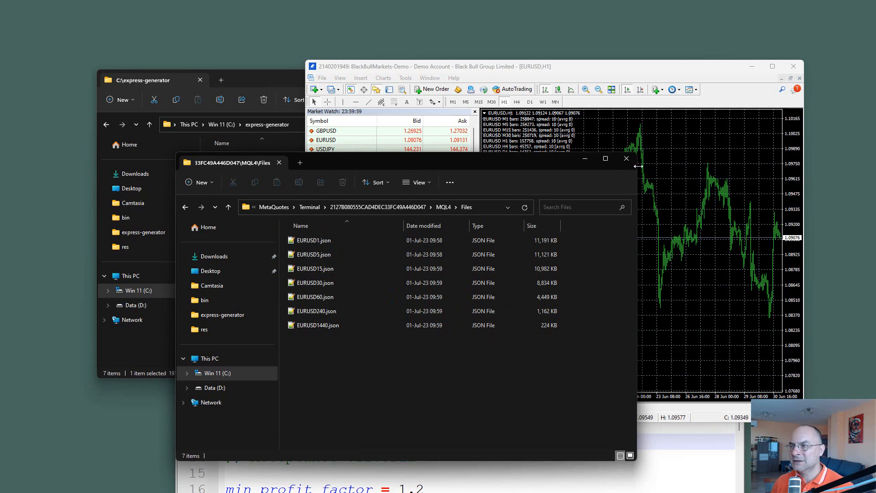
left_click(626, 159)
left_click_drag(259, 79, 166, 84)
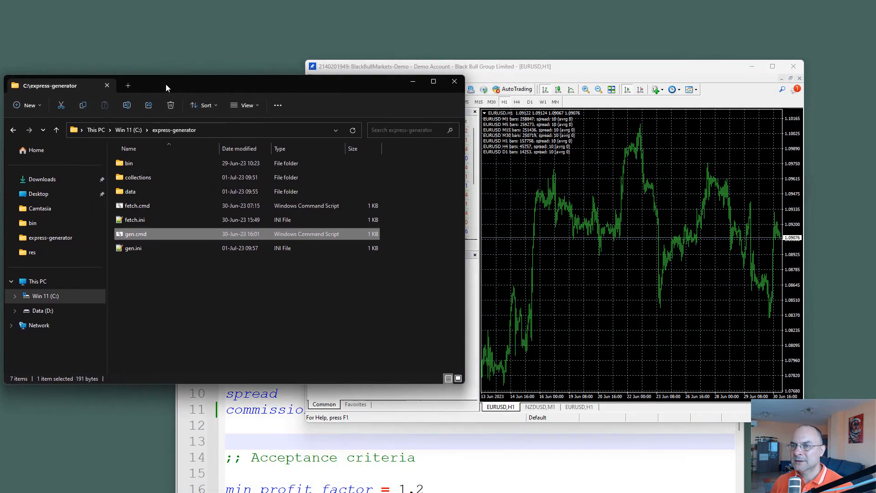
Step: Close gen.ini and gen.cmd in Notepad++ and exit the editor
left_click(315, 489)
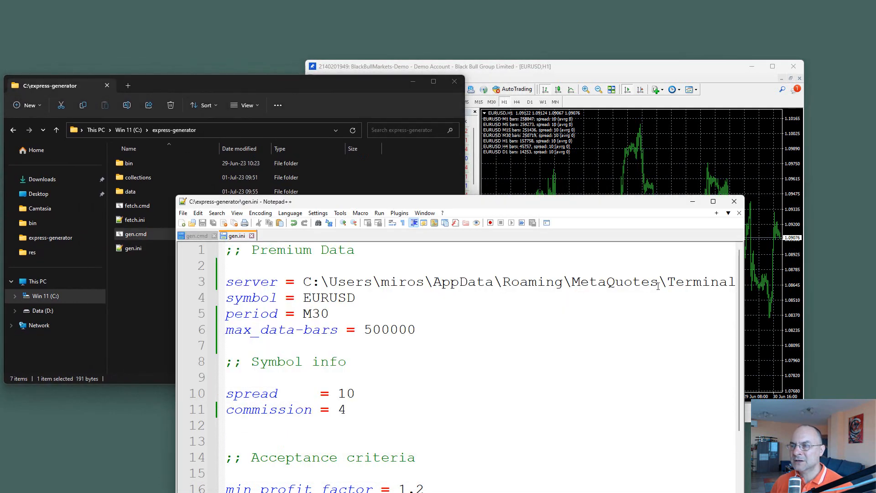
left_click(251, 235)
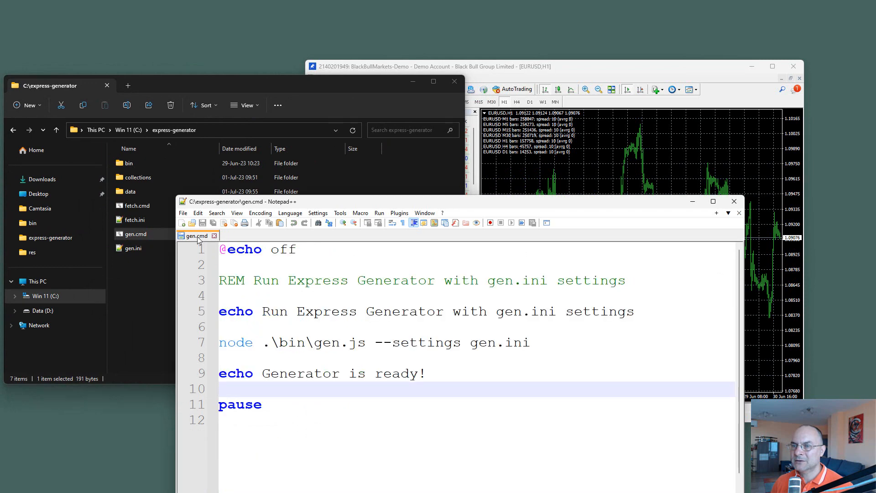
left_click(215, 236)
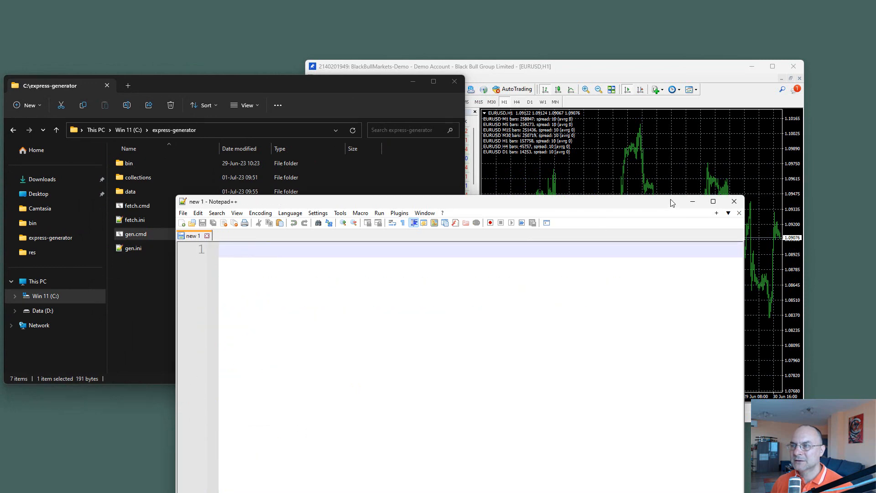
left_click(743, 201)
Step: Run gen.cmd from C:\express-generator and move its console below the folder window's address bar
double_click(134, 234)
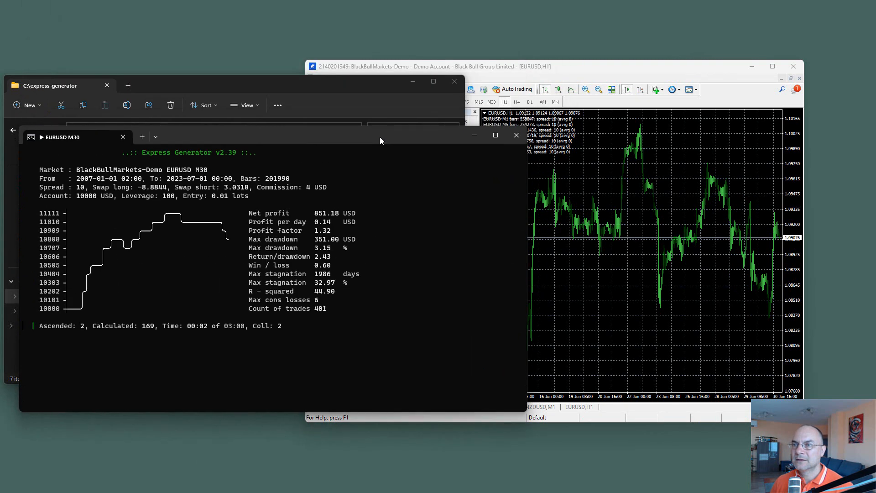
left_click_drag(380, 136, 378, 188)
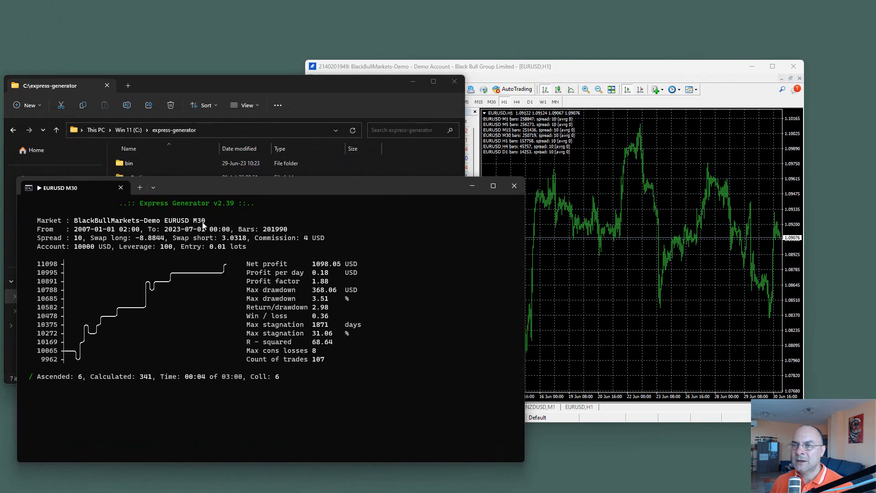
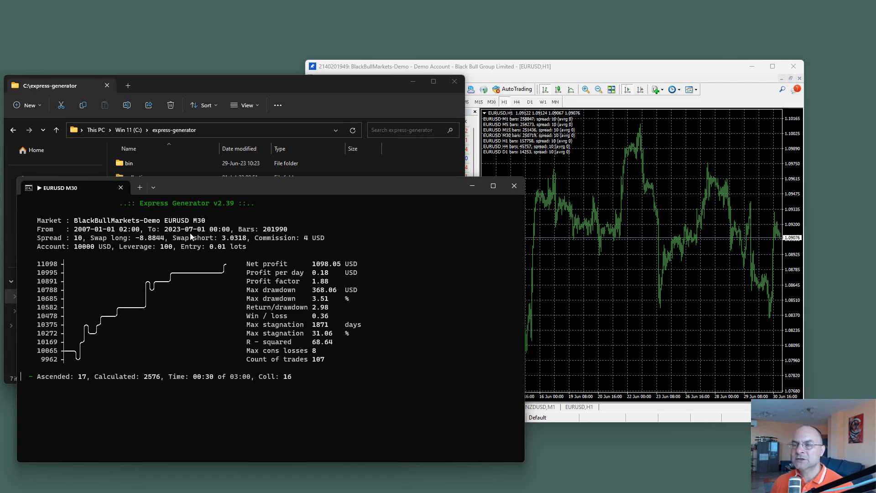
Step: Switch the BlackBull EURUSD chart to the daily timeframe and examine the oldest price history from its beginning
left_click(611, 224)
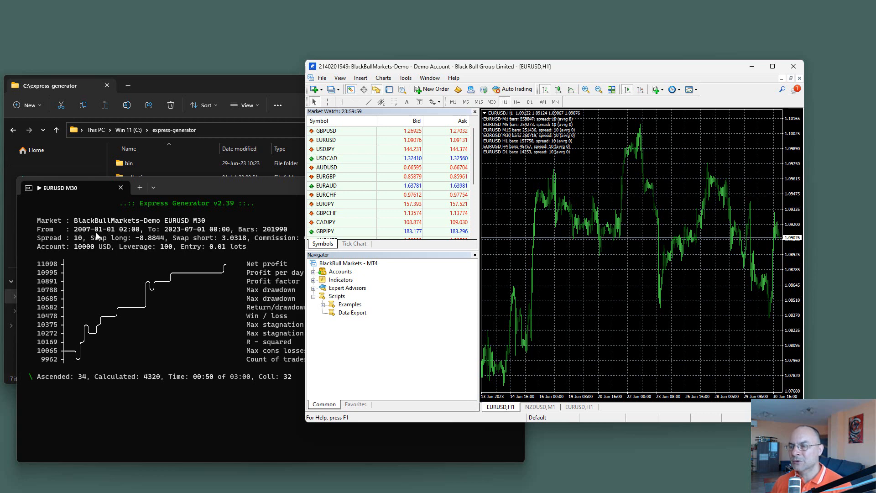
left_click(529, 102)
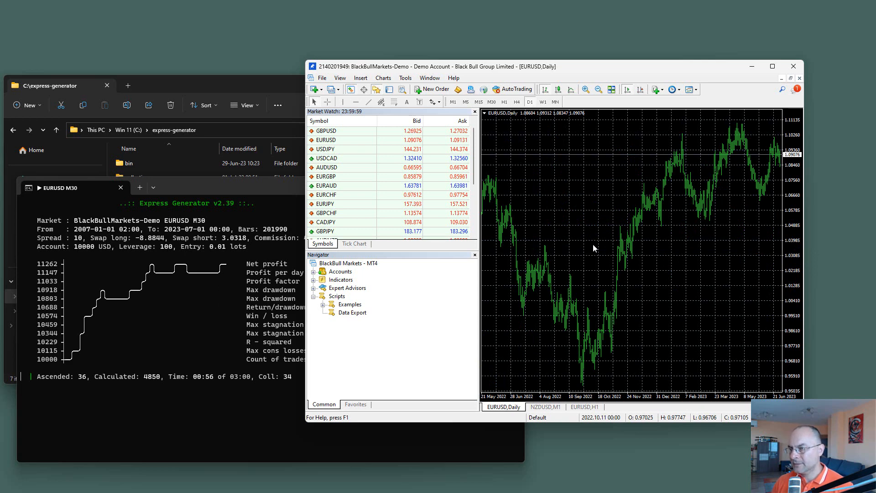
key("Home")
left_click_drag(738, 162, 525, 216)
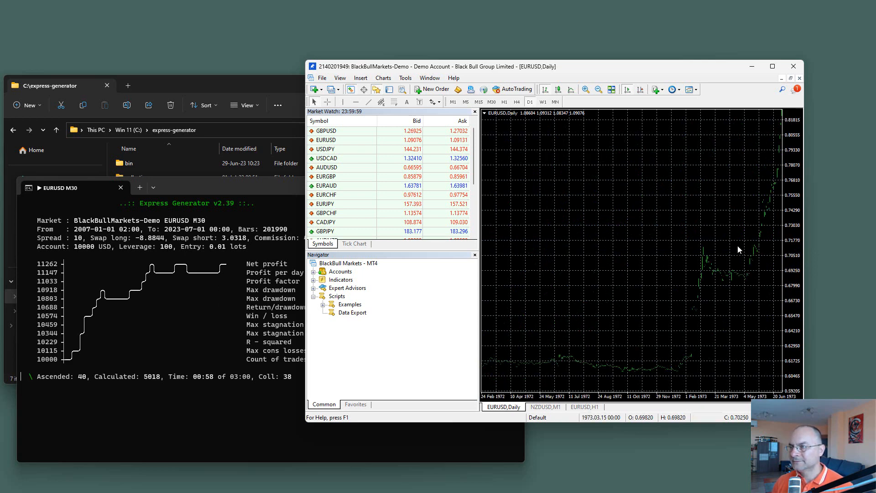
left_click_drag(748, 245, 582, 235)
mouse_move(721, 264)
left_mouse_down()
mouse_move(574, 258)
mouse_move(727, 258)
left_mouse_up()
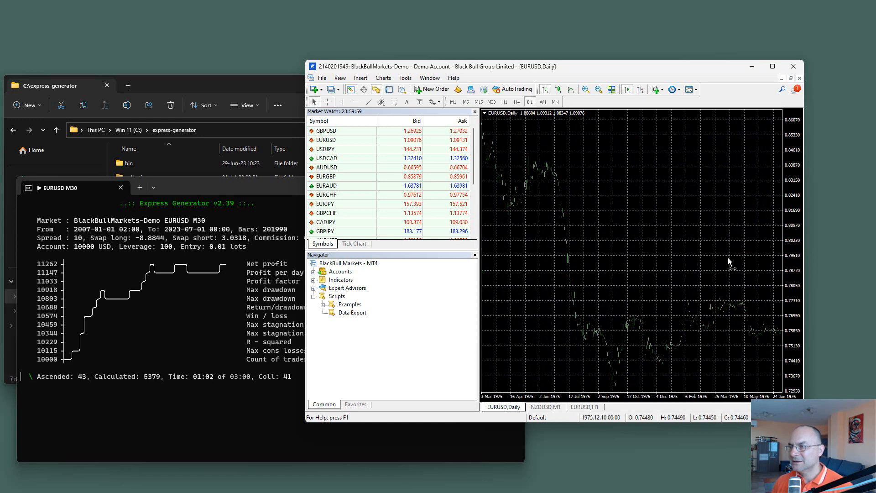
left_click_drag(549, 262, 567, 378)
left_click_drag(710, 258, 585, 243)
left_click_drag(717, 283, 594, 260)
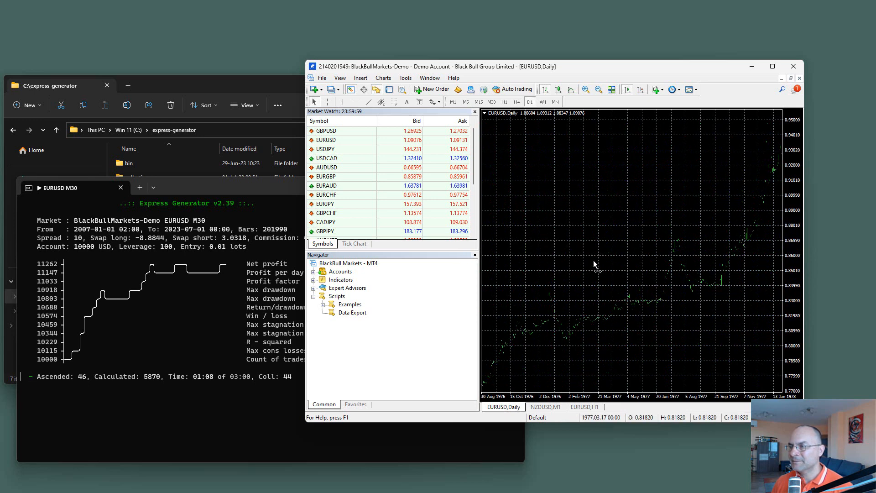
left_click_drag(737, 297, 675, 292)
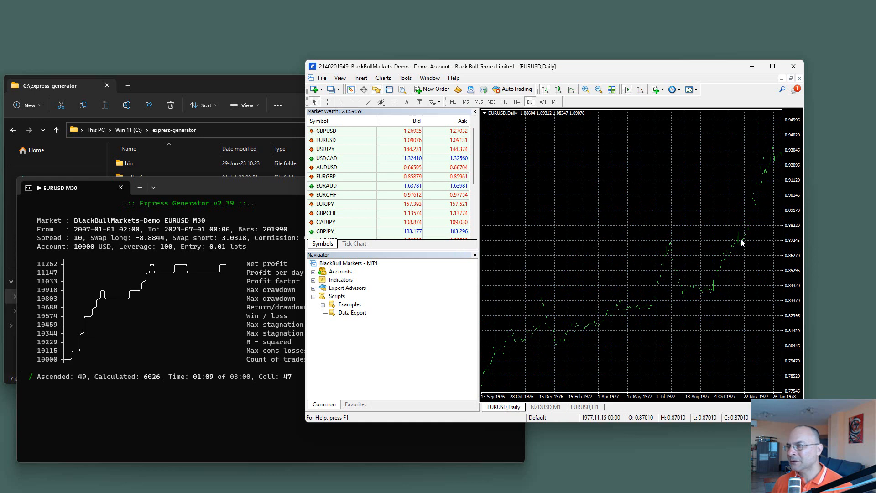
left_click_drag(739, 240, 508, 255)
left_click_drag(717, 267, 495, 274)
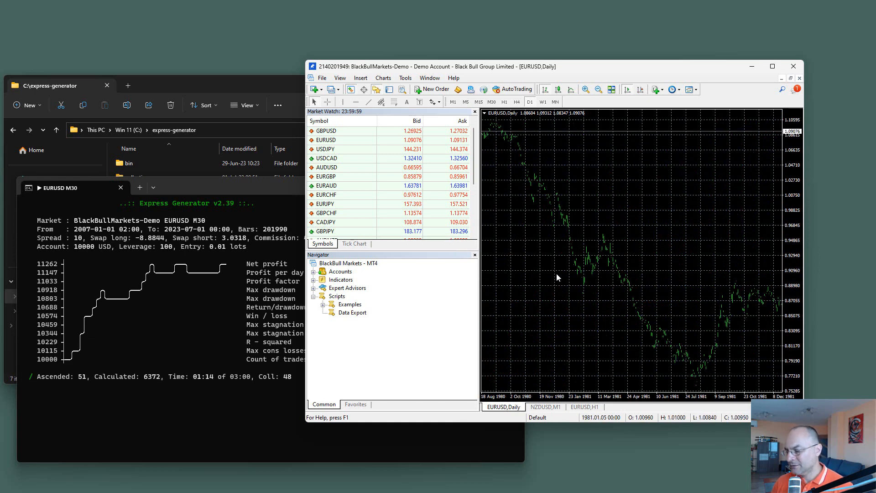
Step: Scan the EURUSD daily chart from its very first bars onward to find where the historical data becomes continuous
key("Home")
key("Page_Up")
key("Page_Up")
key("Page_Up")
key("Page_Up")
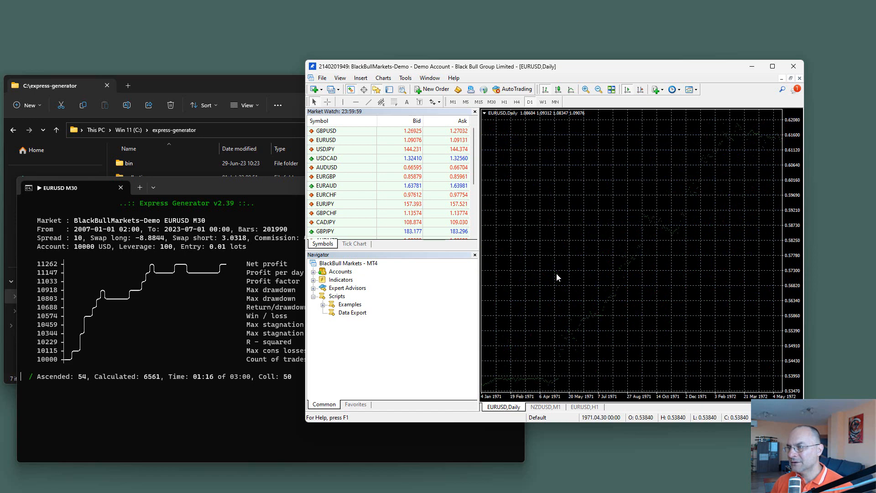
key("Page_Down")
key("Page_Down")
key("Page_Down")
key("Page_Down")
key("Page_Down")
key("Page_Down")
key("Page_Down")
key("Page_Down")
key("Page_Down")
key("Page_Down")
key("Page_Down")
key("Page_Down")
key("Page_Down")
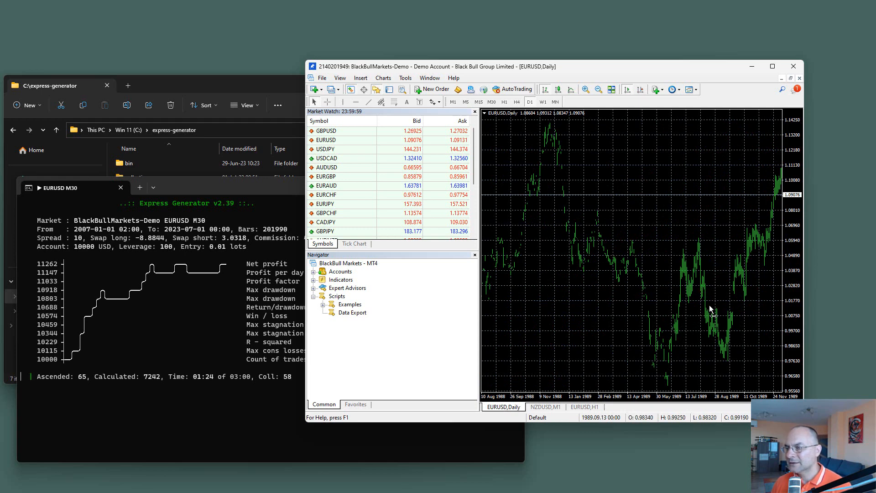
key("Page_Down")
key("Page_Down")
left_click_drag(655, 279, 488, 270)
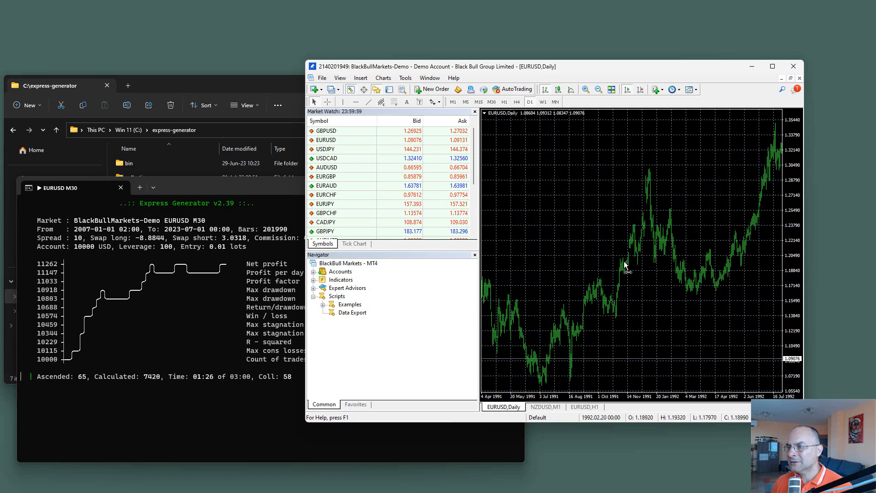
left_click_drag(632, 265, 698, 280)
left_click_drag(555, 280, 687, 270)
left_click_drag(586, 276, 710, 265)
left_click_drag(565, 282, 685, 274)
left_click_drag(553, 297, 610, 299)
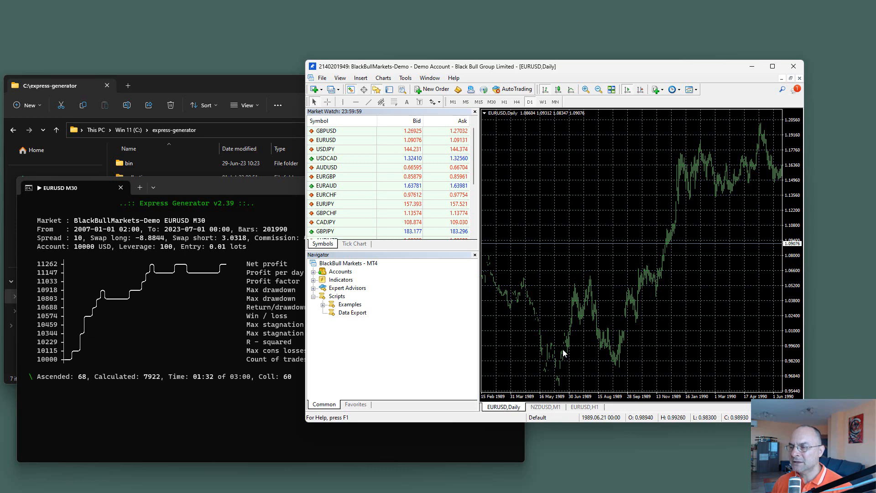
Step: Change the FromDate default in Data Export.mq4 to 2001.01.01, save the script, and close MetaEditor
right_click(361, 314)
left_click(408, 331)
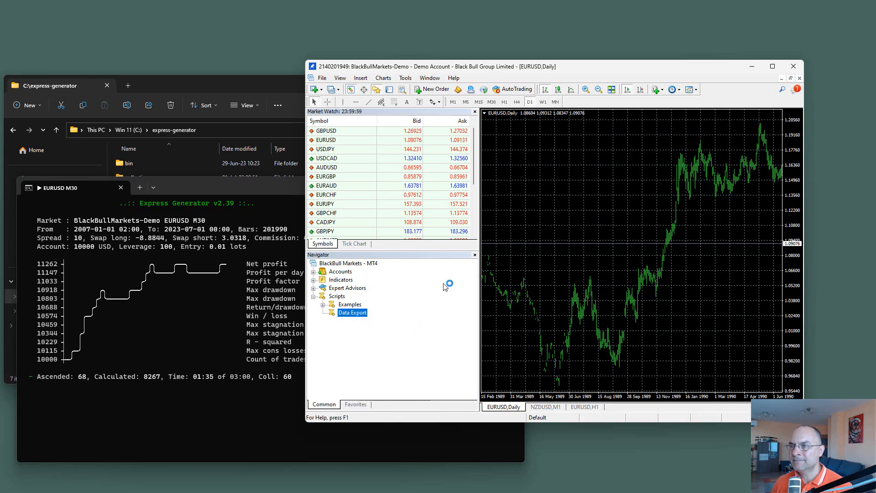
scroll(534, 149, "down", 3)
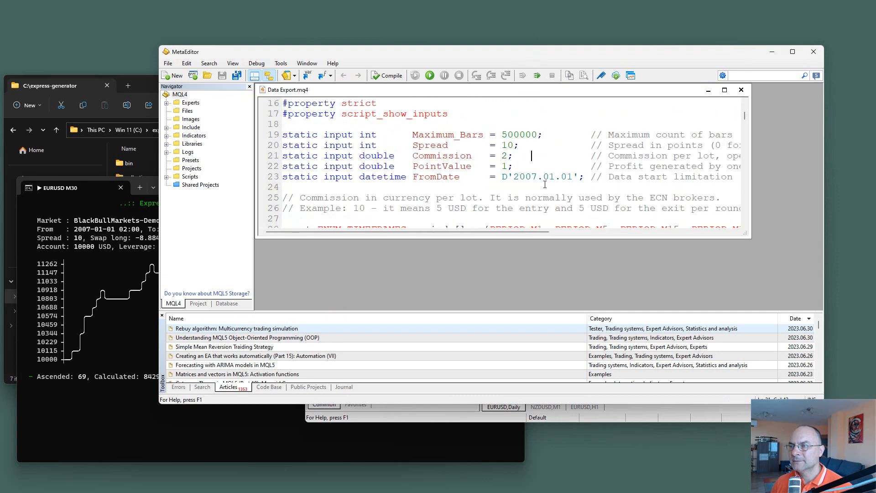
left_click_drag(534, 177, 539, 176)
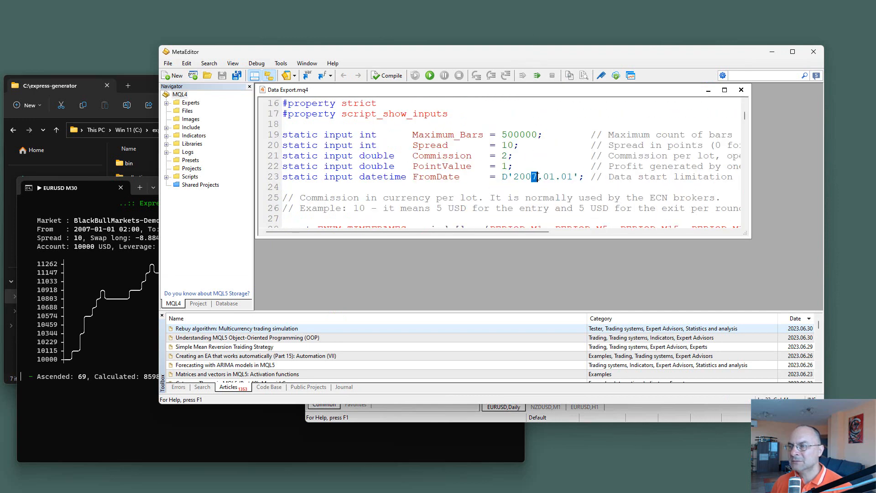
type("1")
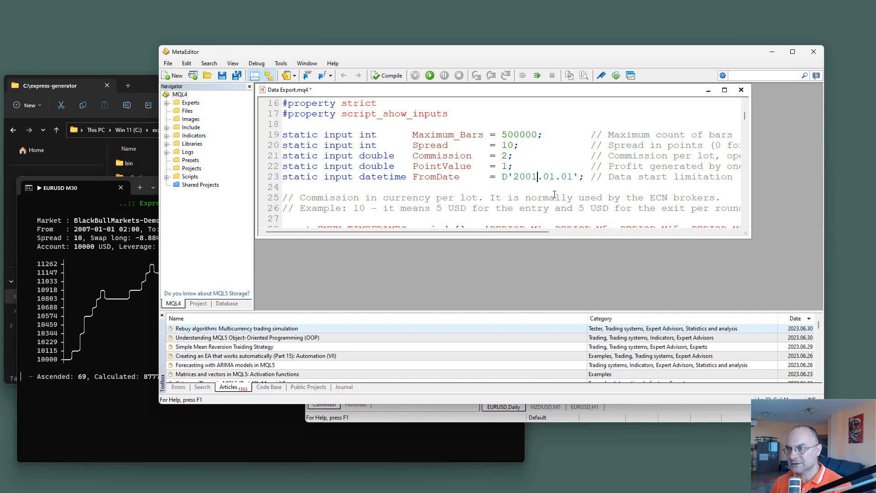
key("ctrl+s")
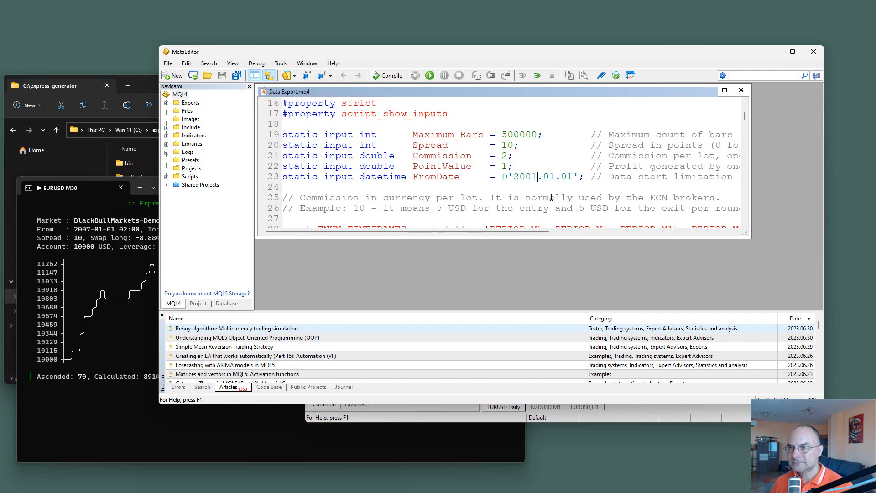
left_click(742, 90)
left_click(813, 52)
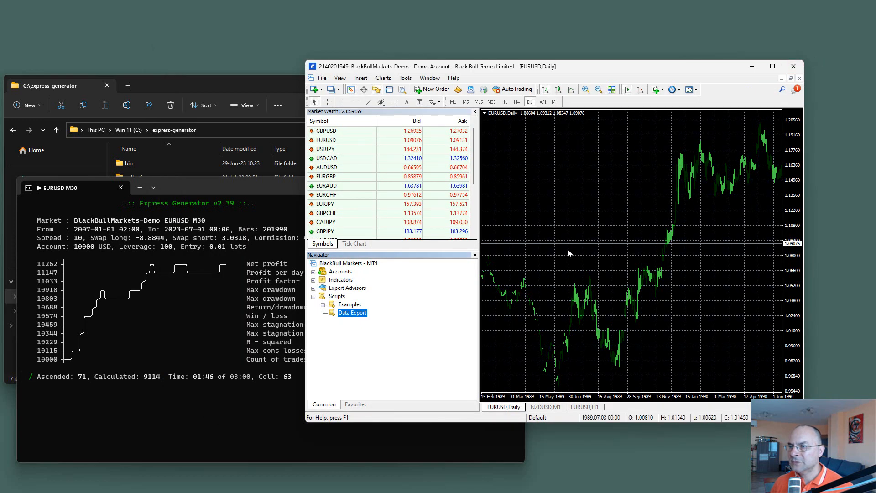
Step: Check the Data Export script's start date on the chart and cancel, then compile Data Export.mq4 in MetaEditor and close the editor
left_click_drag(352, 313, 599, 239)
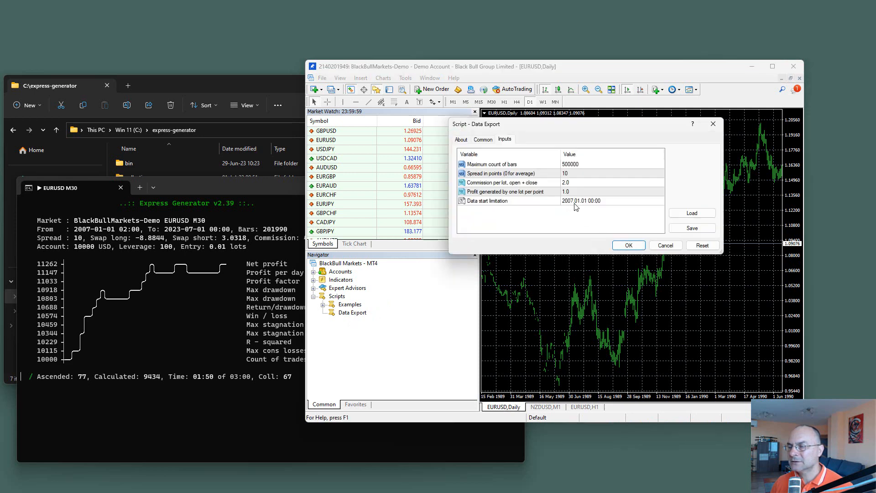
left_click(666, 246)
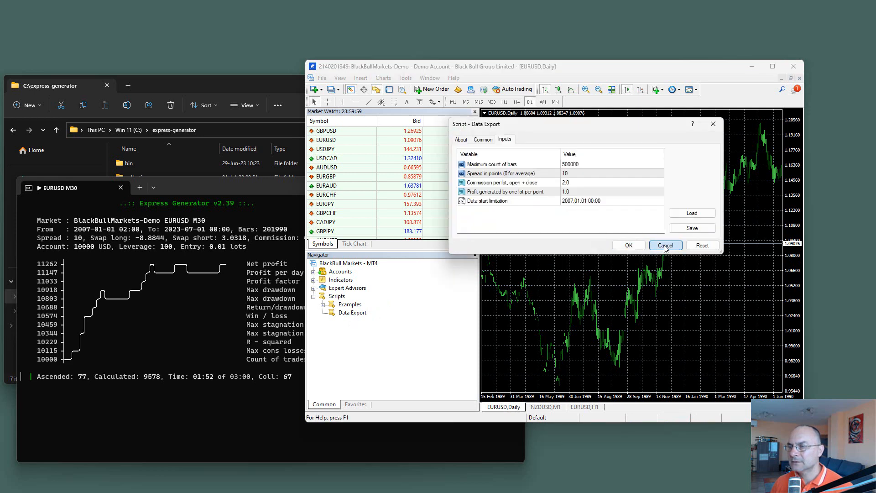
right_click(357, 314)
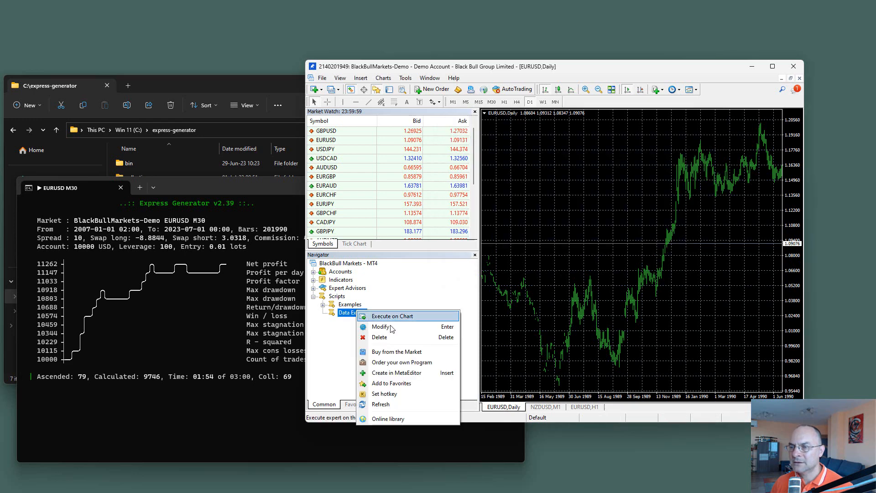
left_click(396, 327)
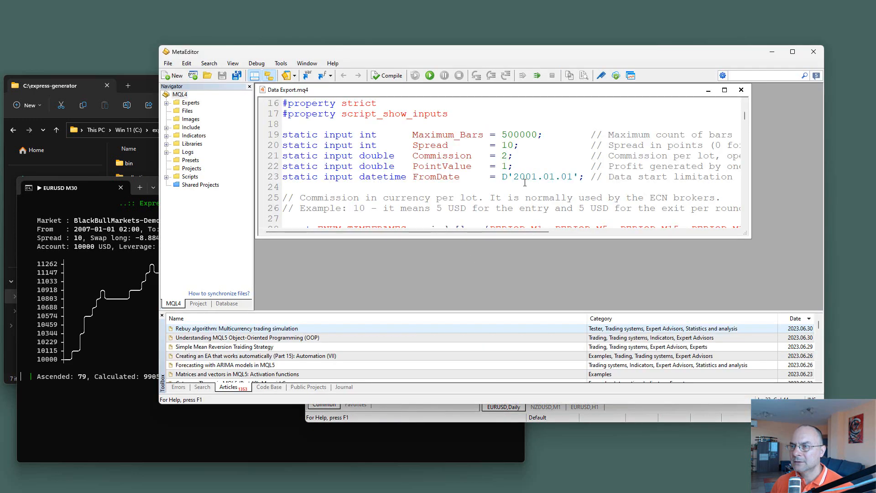
left_click(383, 76)
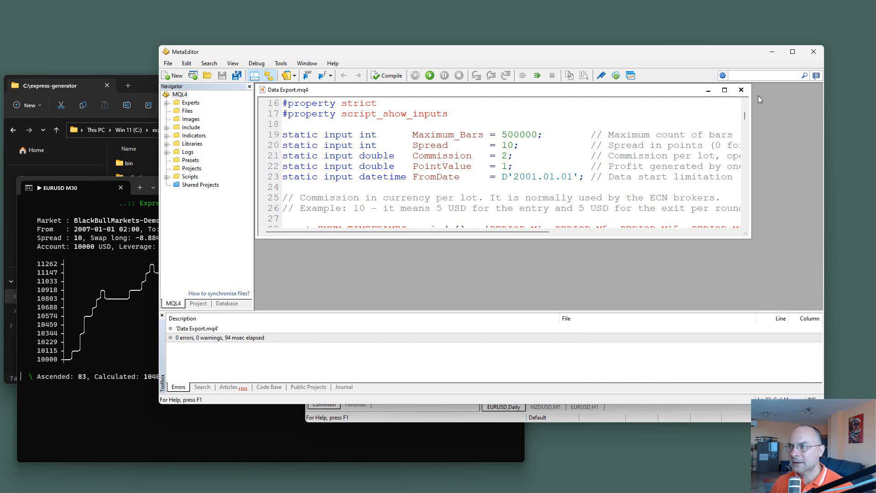
left_click(741, 90)
left_click(813, 52)
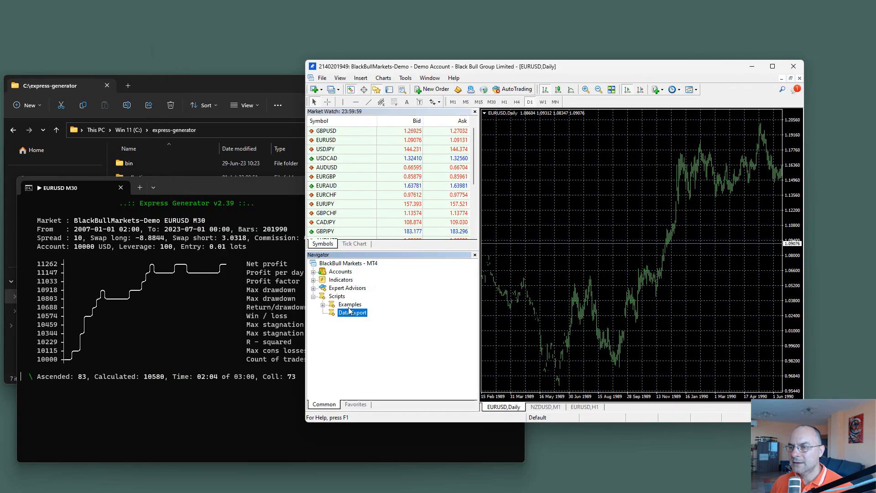
Step: Export the EURUSD data from 2001.01.01 with a maximum of 500000 bars, and close the running EURUSD M30 generator console
left_click_drag(352, 312, 500, 248)
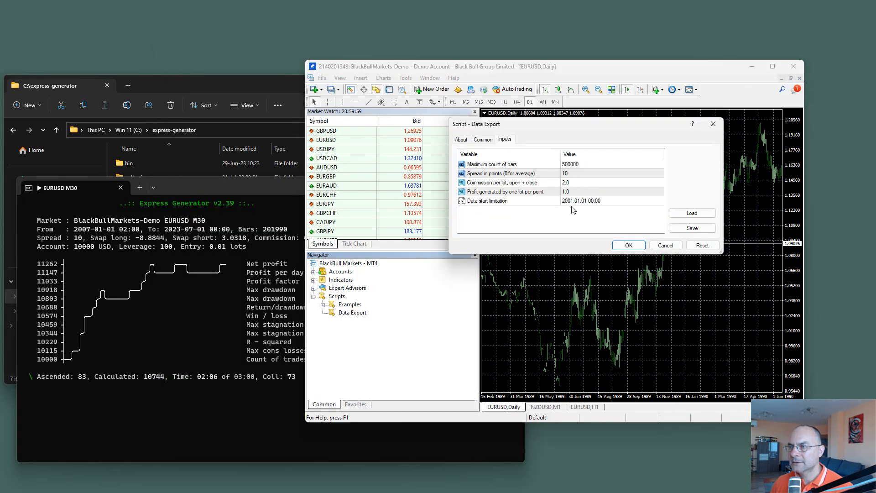
left_click(629, 246)
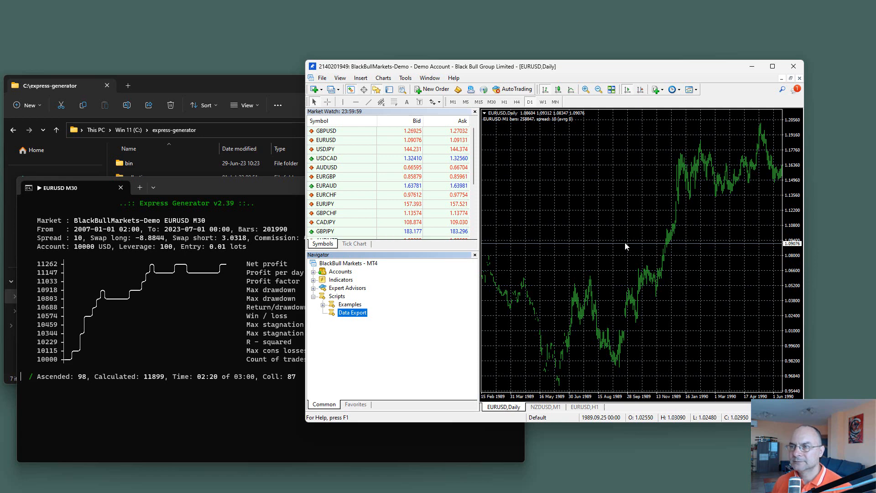
left_click(219, 271)
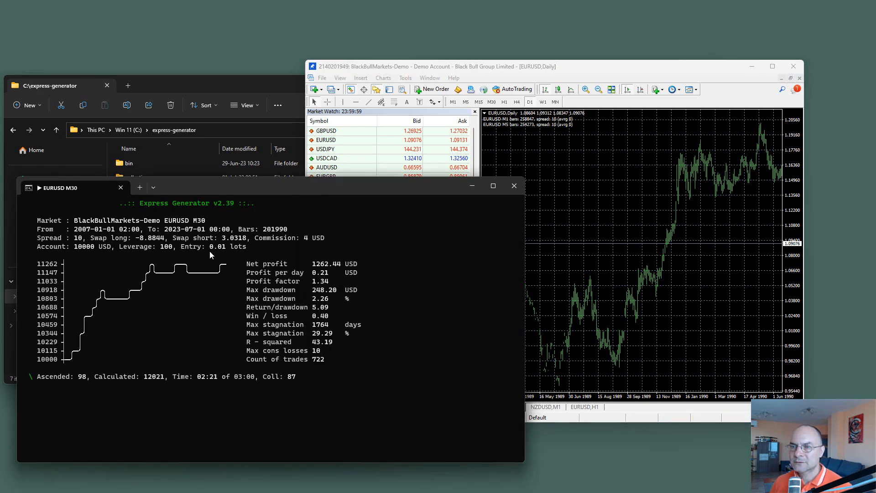
left_click(120, 187)
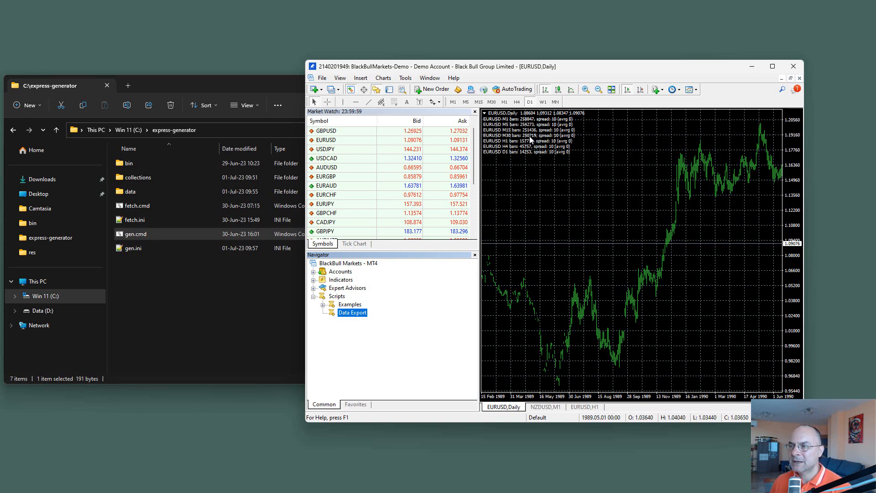
Step: Run gen.cmd from C:\express-generator on the new data, check the data range and bar count, and close its console
left_click(201, 299)
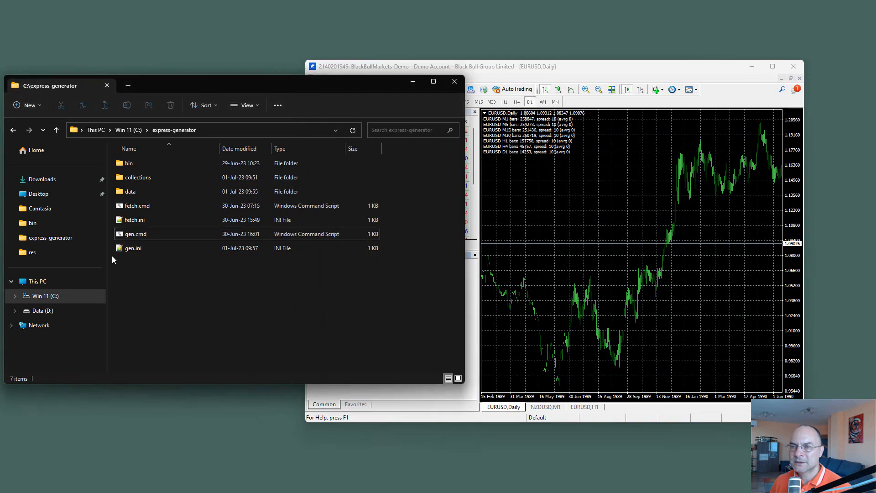
double_click(128, 236)
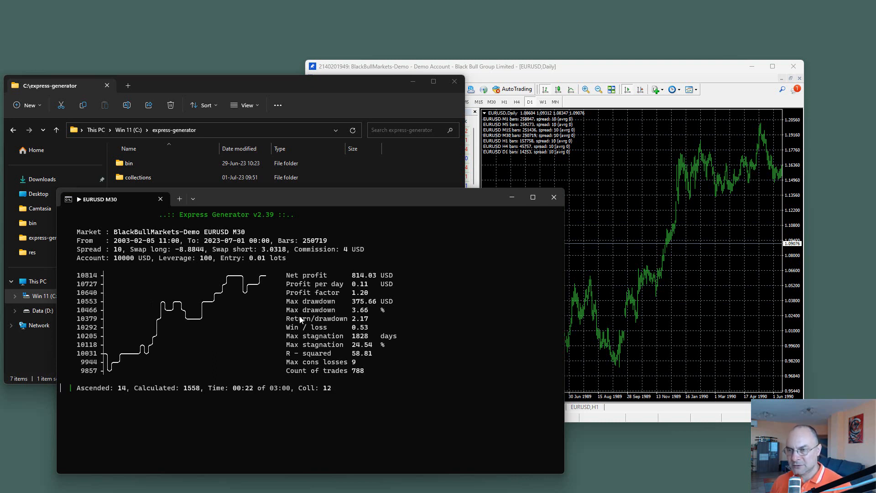
left_click(160, 199)
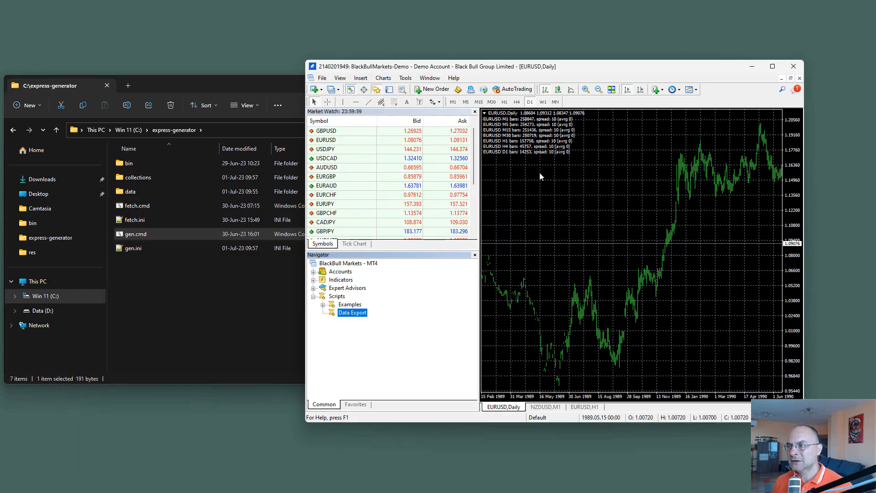
Step: Bring the MetaQuotes-Demo MetaTrader 5 window over the BlackBull terminal's place and minimize the BlackBull terminal
left_click_drag(875, 153, 721, 104)
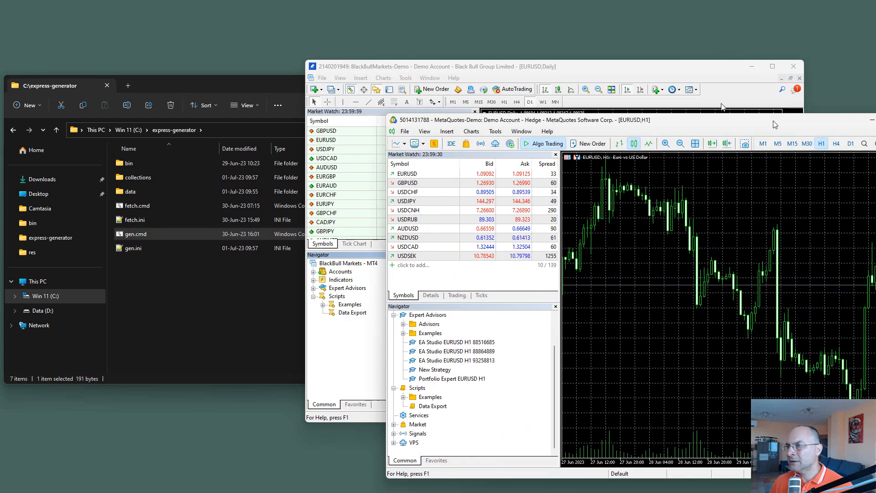
left_click_drag(775, 124, 712, 59)
left_click(753, 68)
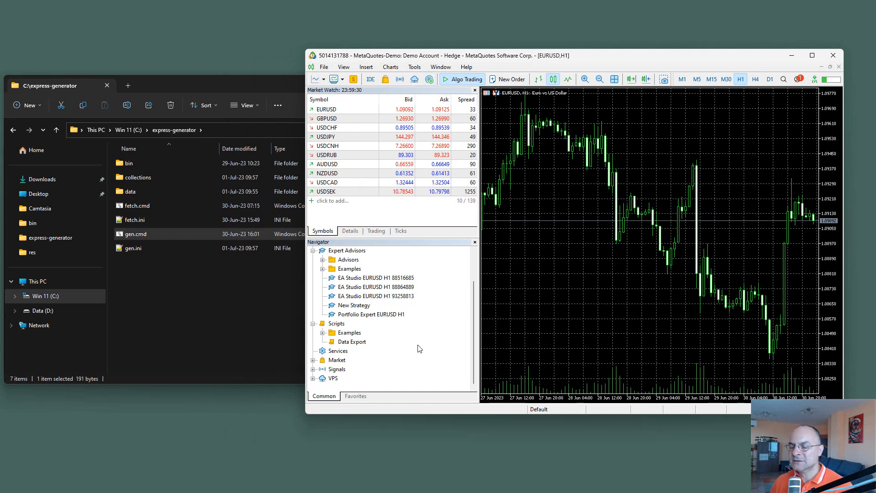
Step: Run the Data Export script on the MetaTrader 5 EURUSD H1 chart with 100000 maximum bars and start date 2007.01.01
left_click(345, 343)
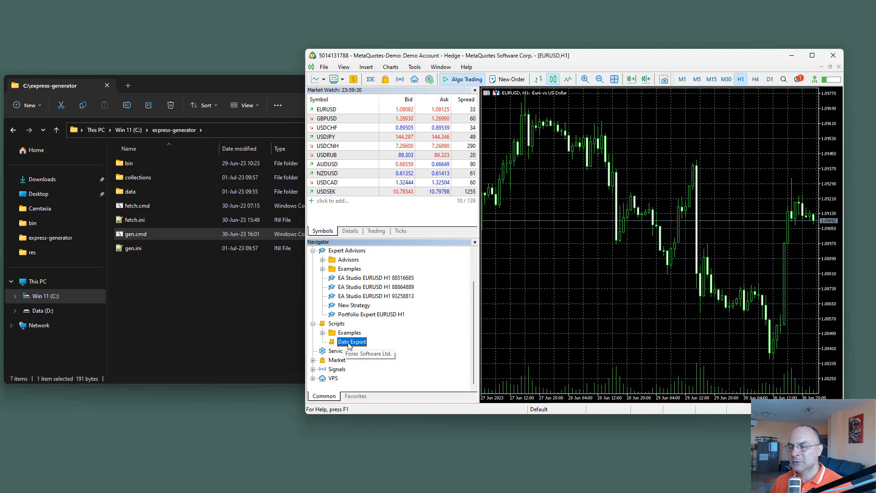
left_click_drag(349, 346, 556, 254)
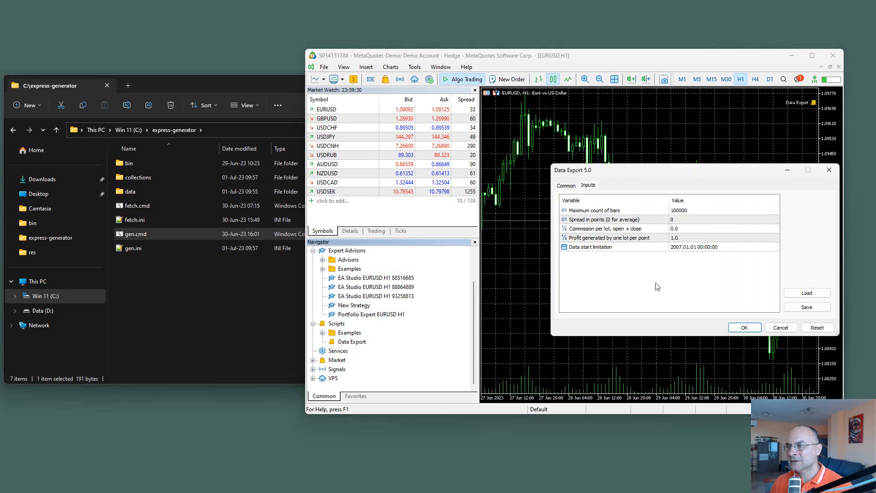
left_click(738, 329)
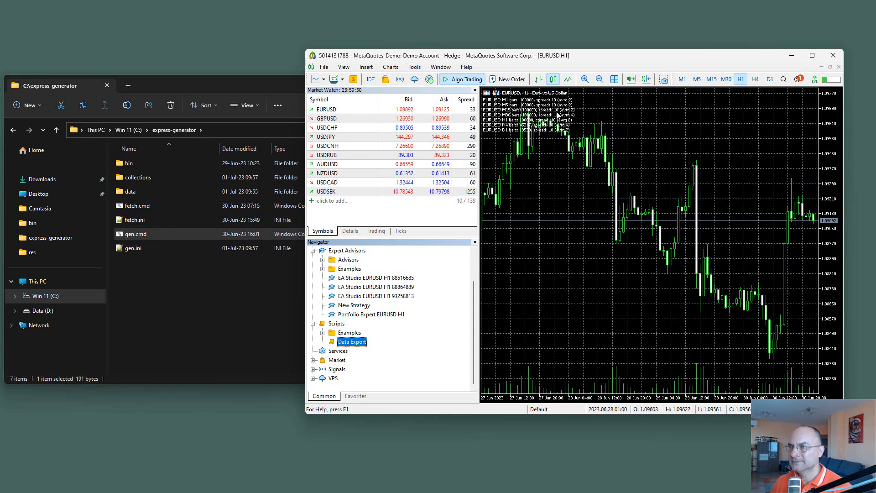
Step: Open the MQL5\Files folder inside the MetaQuotes-Demo terminal's data folder and copy its full path
left_click(324, 67)
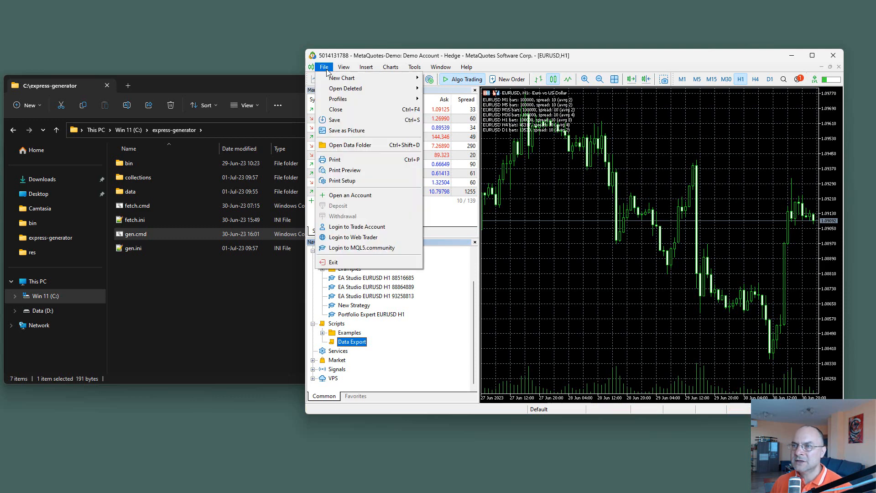
left_click(356, 149)
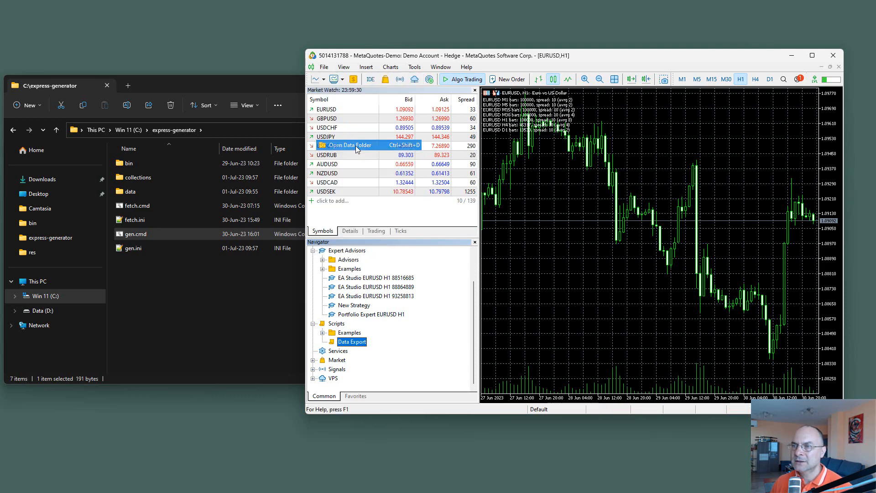
left_click_drag(291, 97, 629, 156)
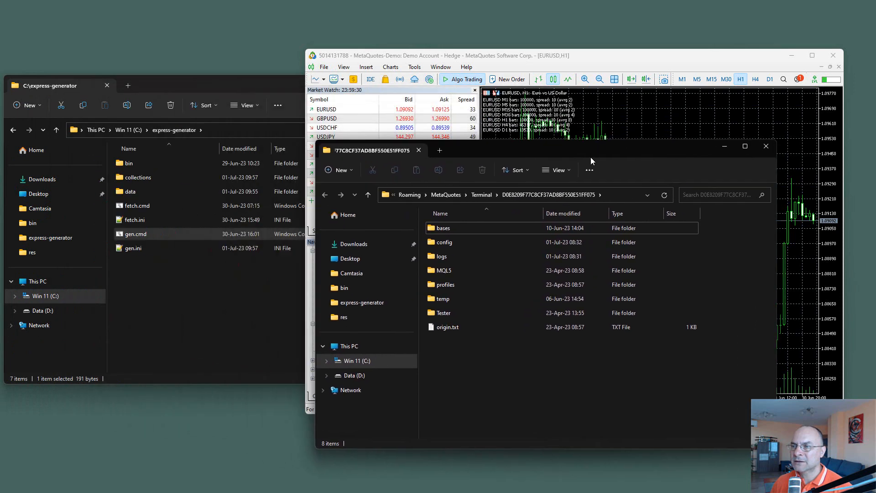
double_click(439, 275)
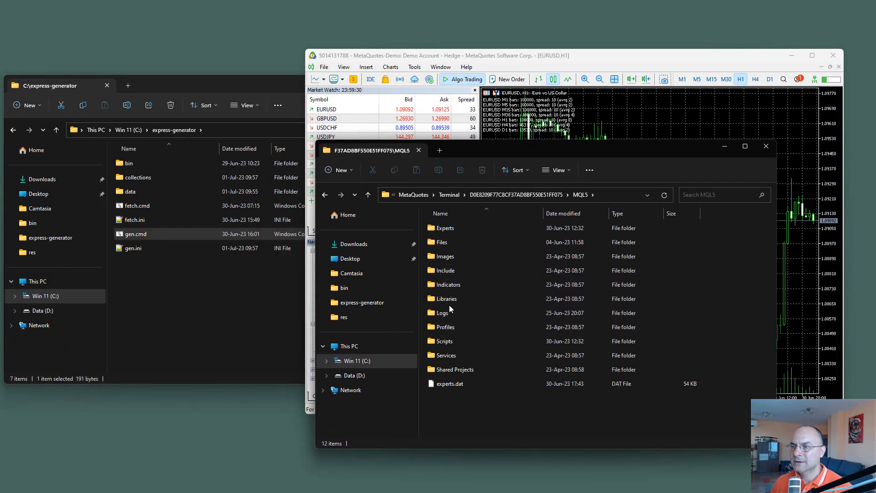
double_click(441, 242)
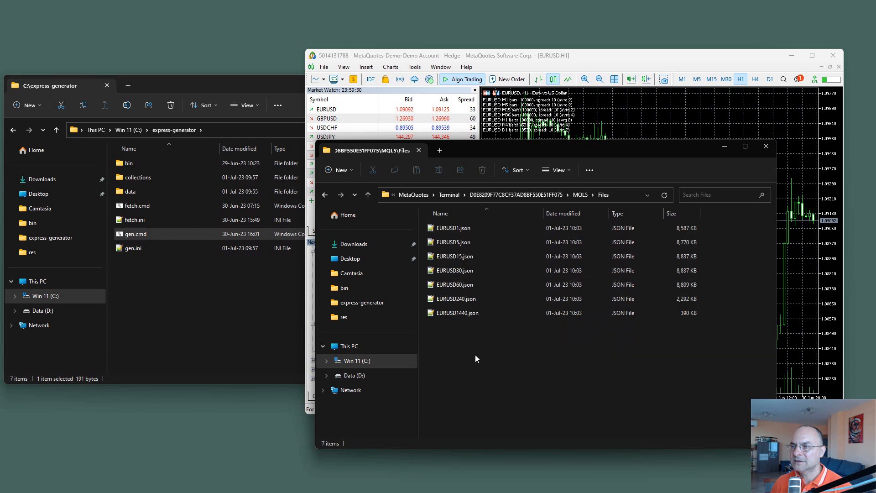
left_click(623, 194)
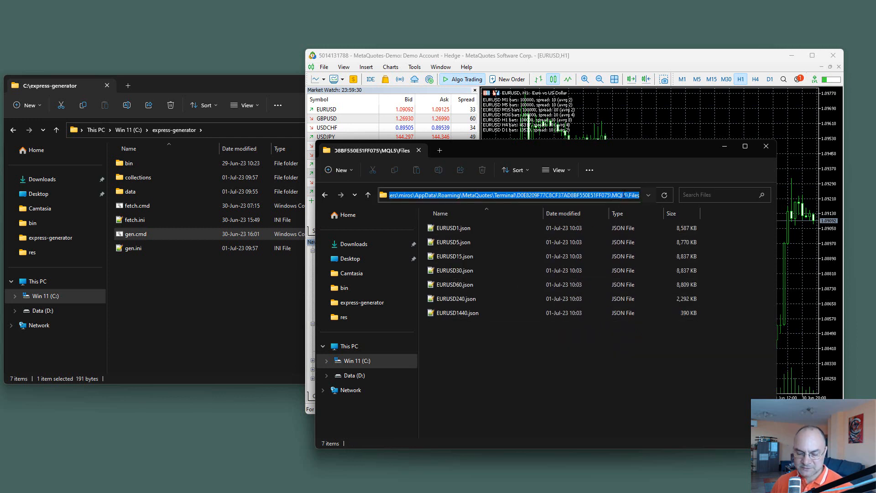
Step: Open C:\express-generator\gen.ini in Notepad++, replace the server path with the copied MQL5\Files path, and save the file
left_click(199, 301)
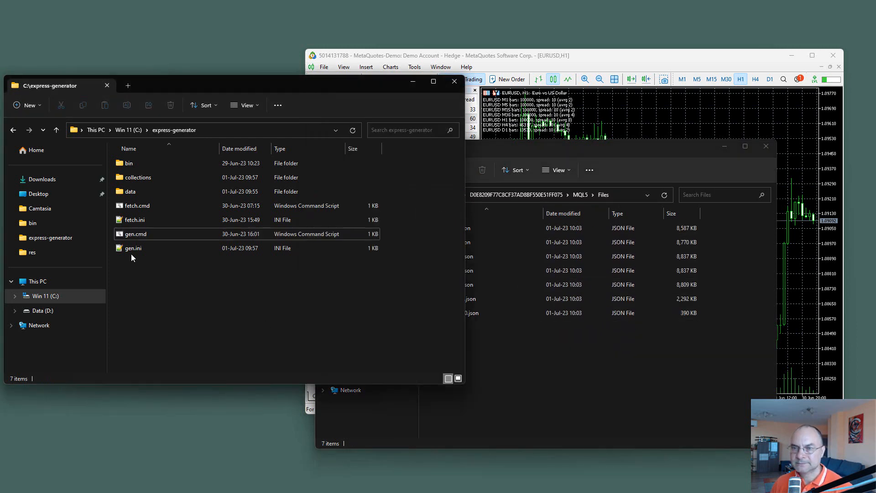
right_click(128, 248)
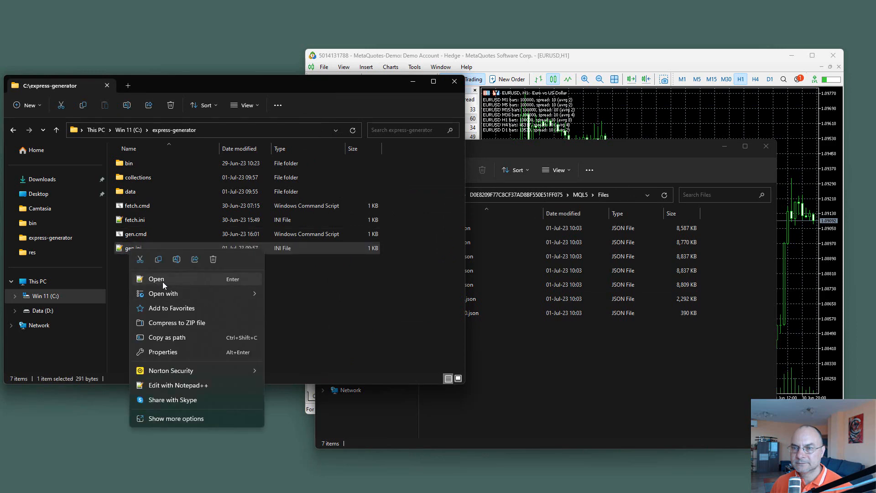
left_click(160, 386)
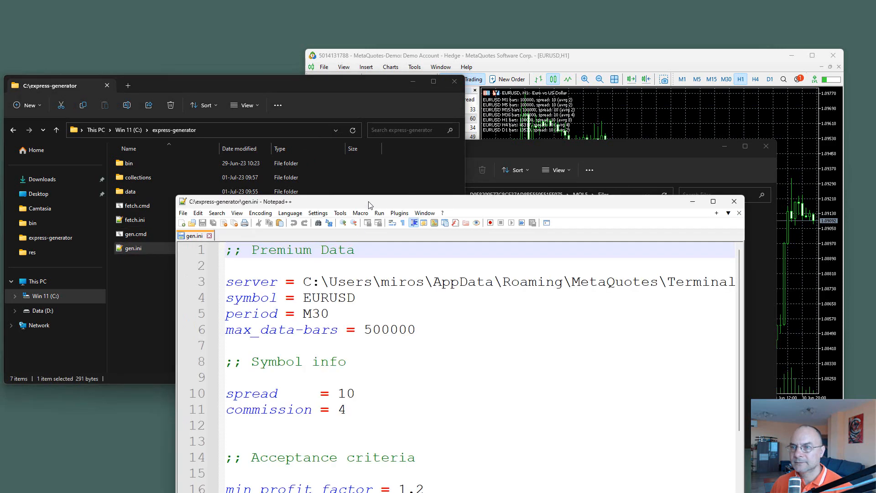
left_click_drag(363, 203, 289, 106)
left_click_drag(232, 183, 691, 180)
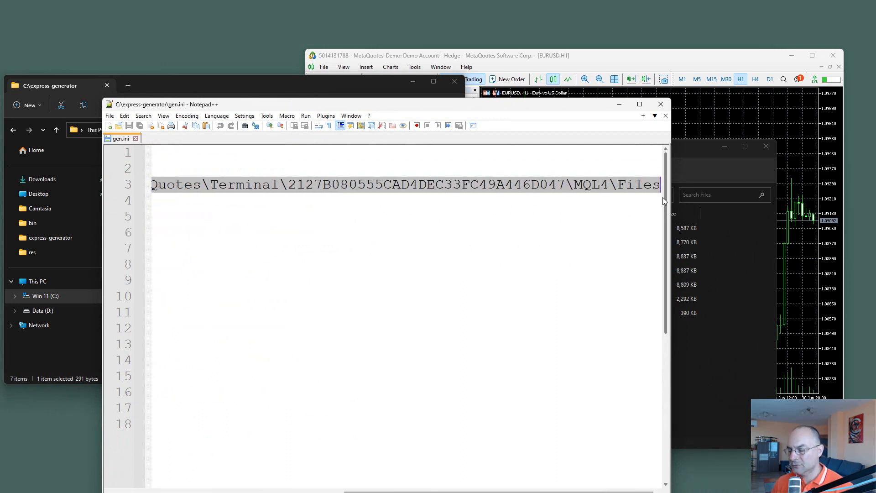
key("Delete")
key("ctrl+v")
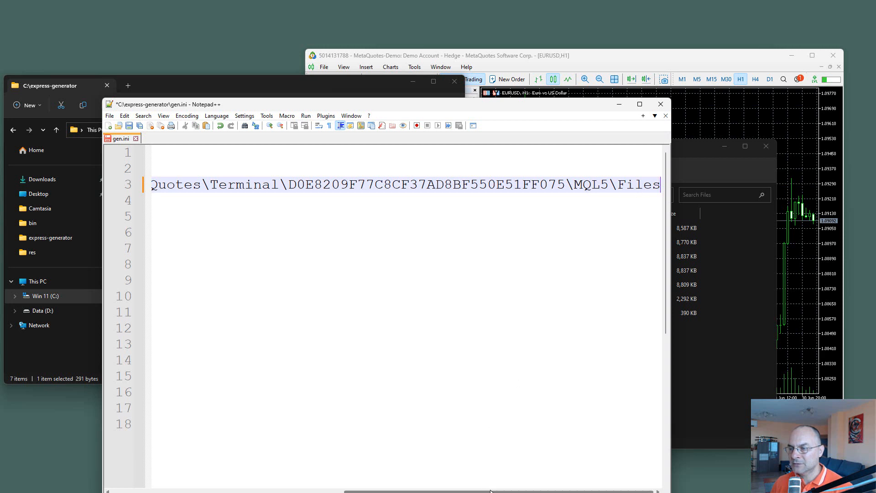
left_click_drag(476, 491, 231, 464)
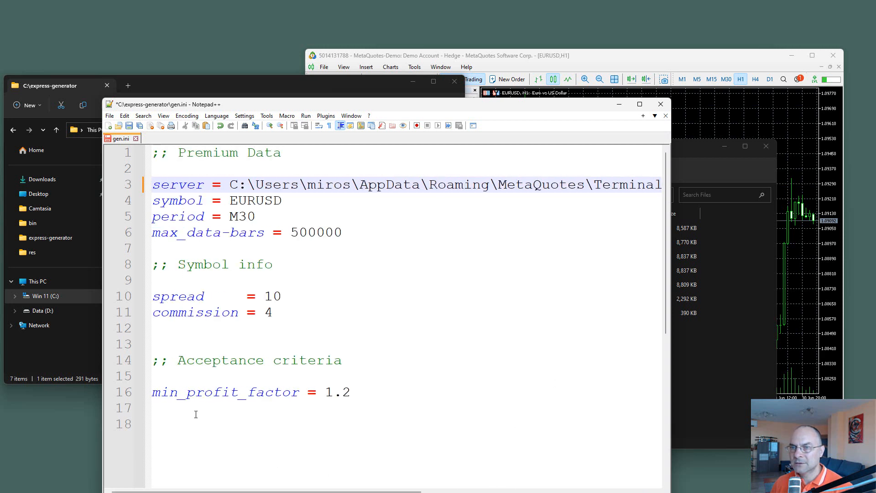
left_click(129, 126)
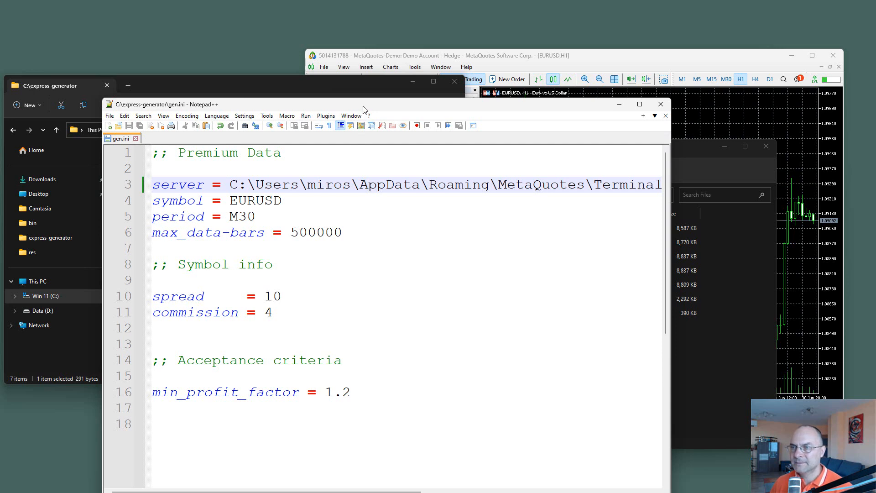
Step: Run gen.cmd from C:\express-generator with the new server path and bring its whole console into view
left_click_drag(360, 104, 612, 133)
left_click(240, 305)
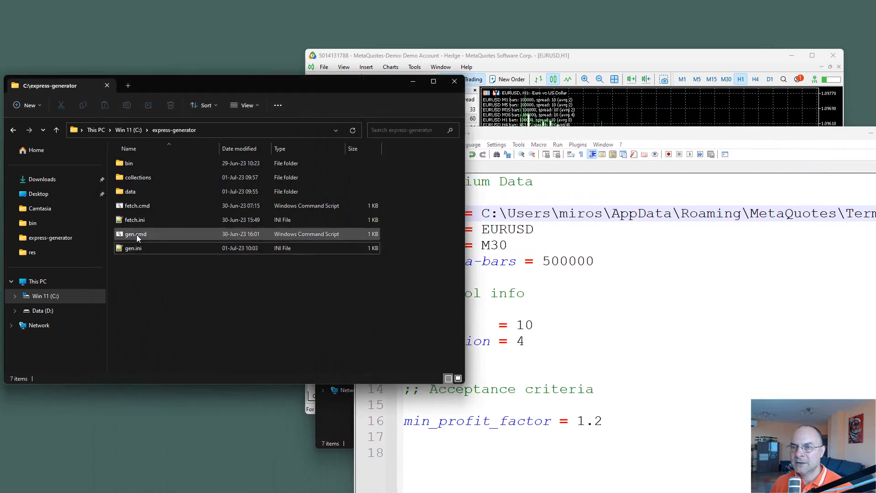
double_click(137, 234)
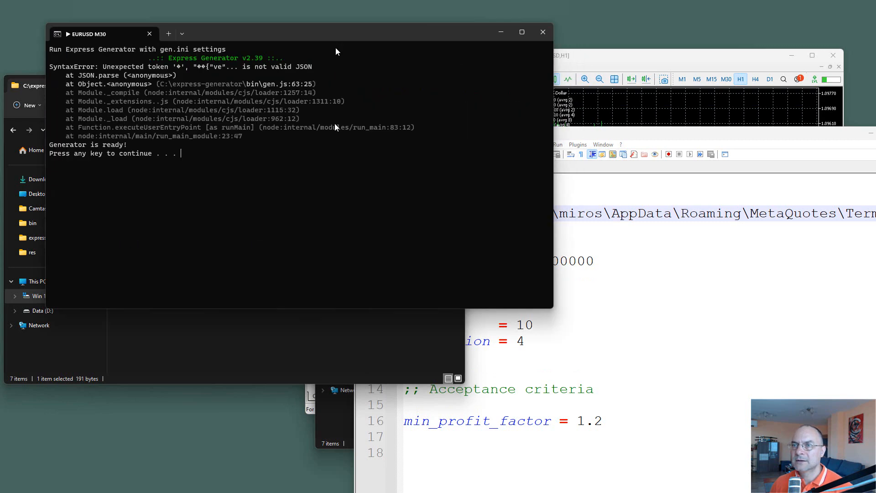
left_click_drag(349, 32, 359, 193)
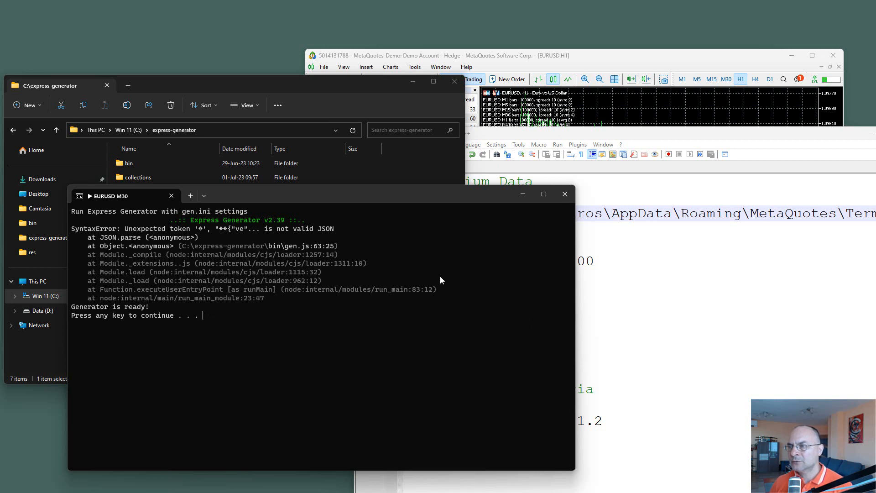
Step: Open the exported EURUSD1440.json from the MetaTrader 5 data folder's MQL5\Files in Notepad++
left_click(634, 314)
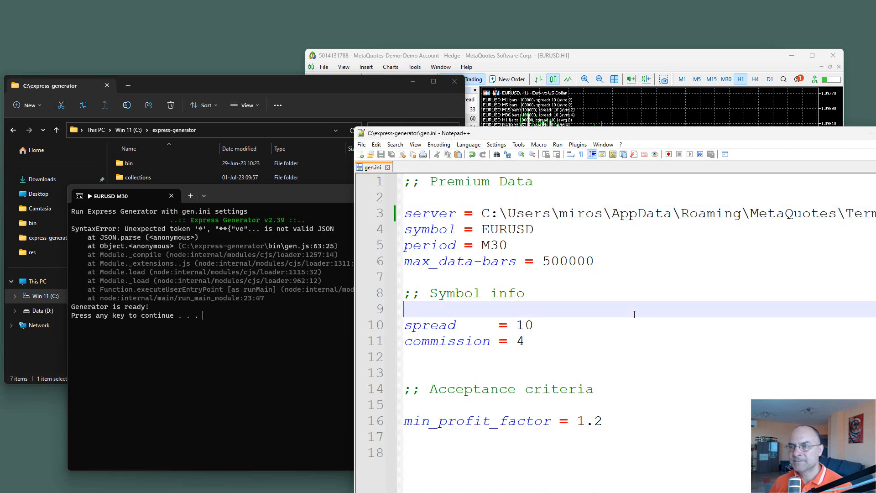
left_click_drag(489, 56, 497, 55)
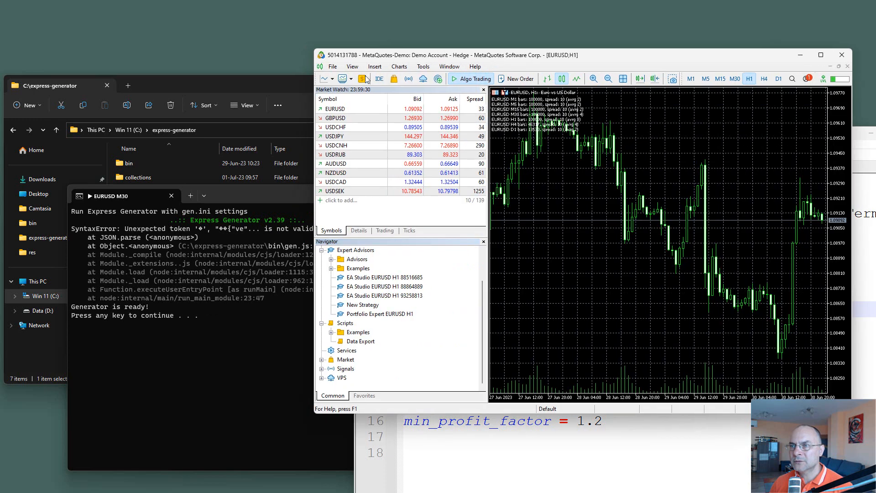
left_click(332, 68)
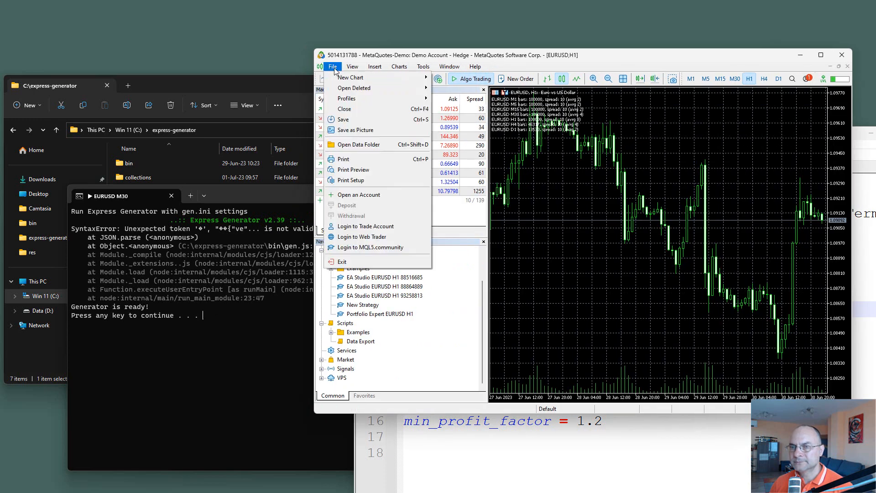
left_click(371, 144)
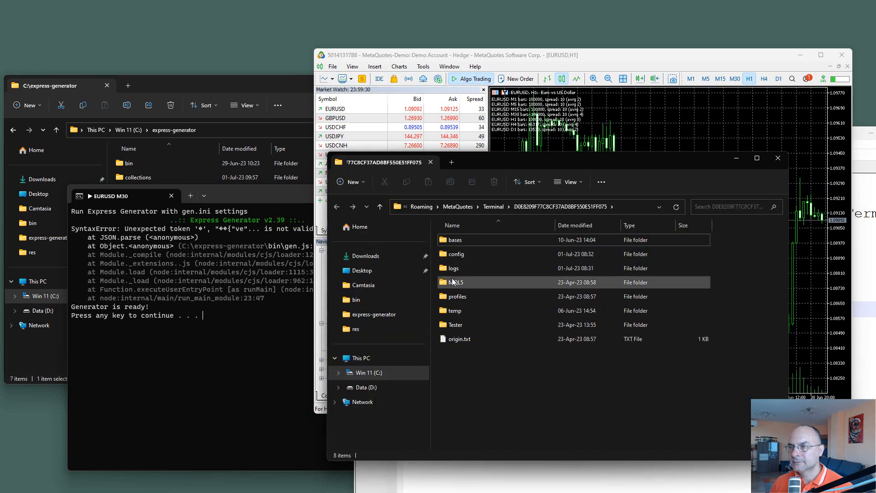
double_click(454, 282)
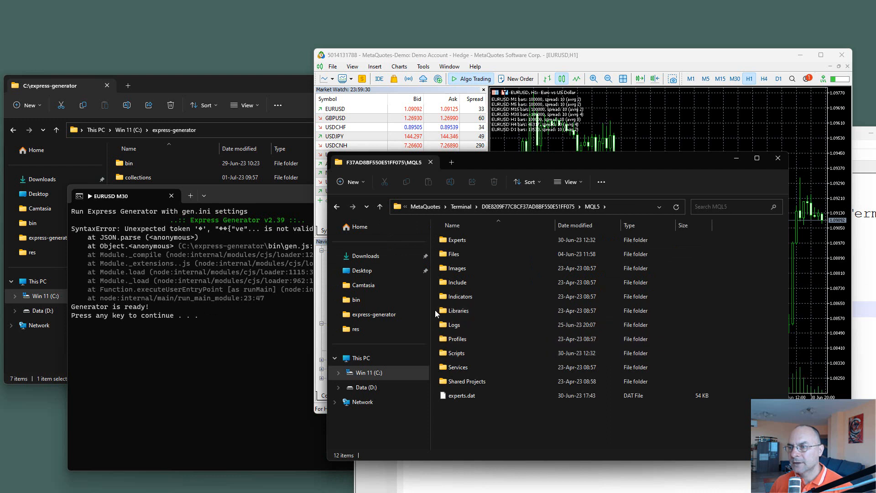
double_click(444, 257)
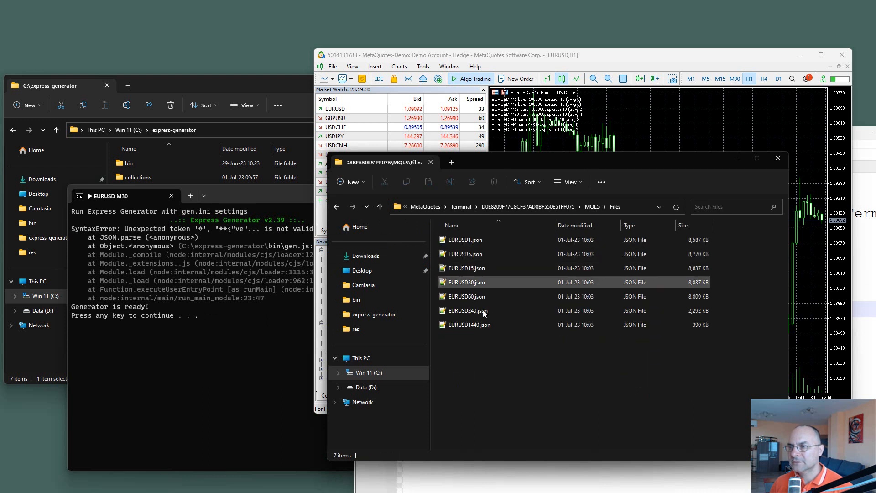
right_click(460, 324)
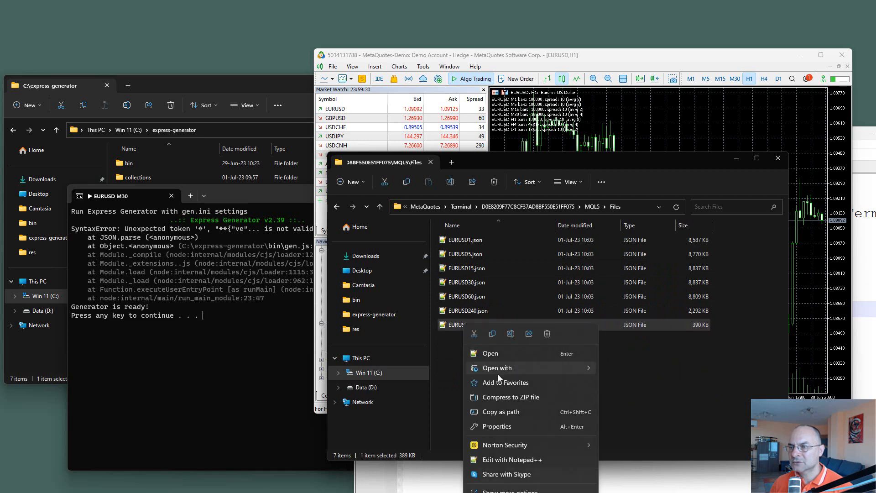
left_click(503, 354)
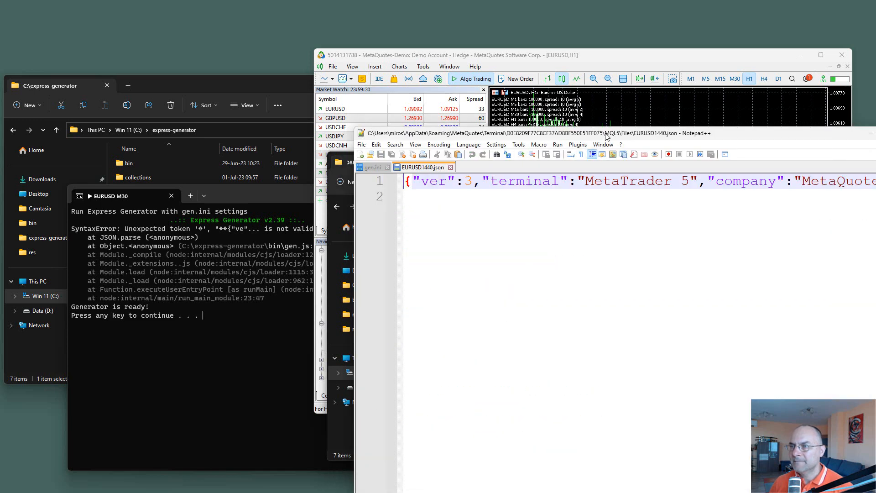
left_click_drag(603, 136, 540, 155)
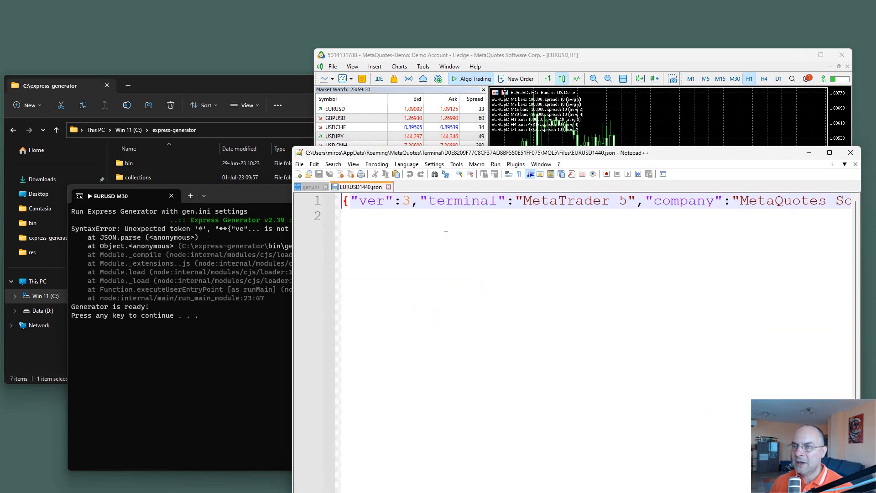
Step: Compare the first characters of EURUSD1440.json with the syntax error in the generator console
left_click(352, 216)
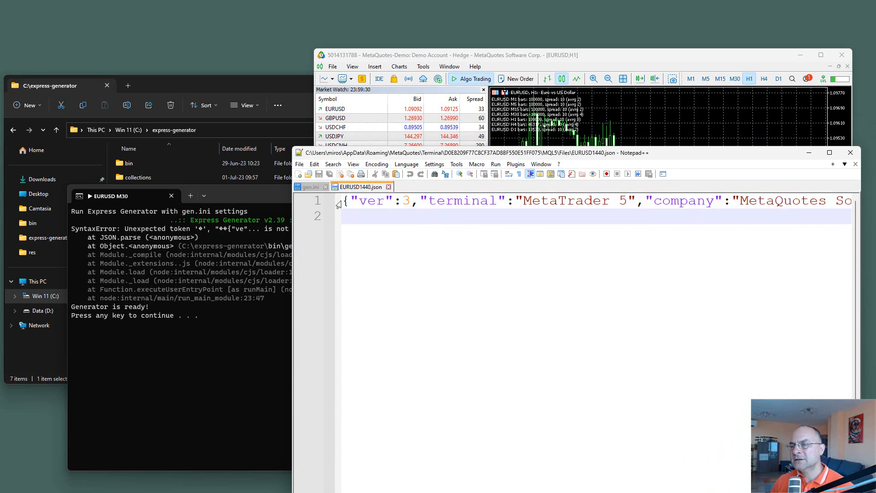
left_click(345, 202)
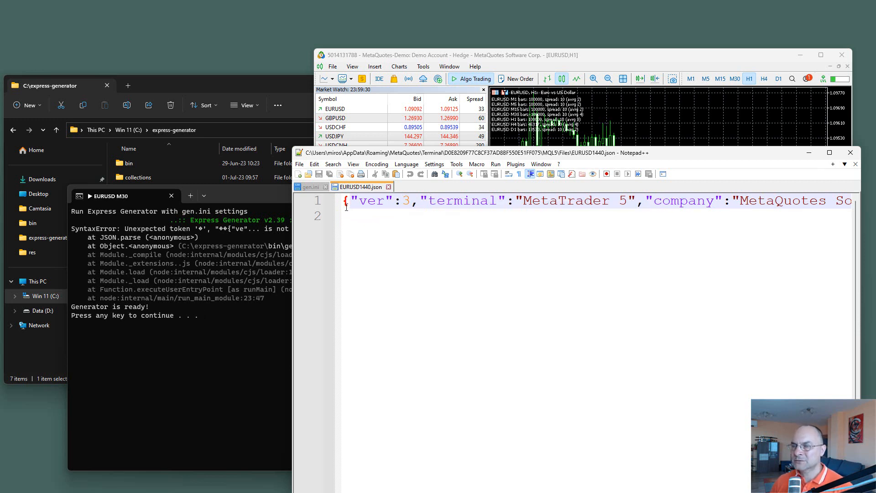
left_click(210, 309)
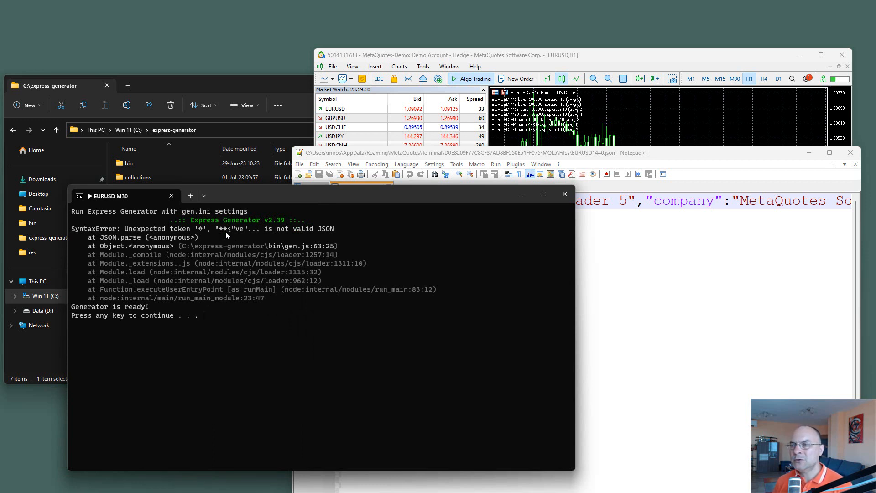
Step: Add the note "UTF-8 - BOM" on line 3 below the data in EURUSD1440.json
left_click(639, 309)
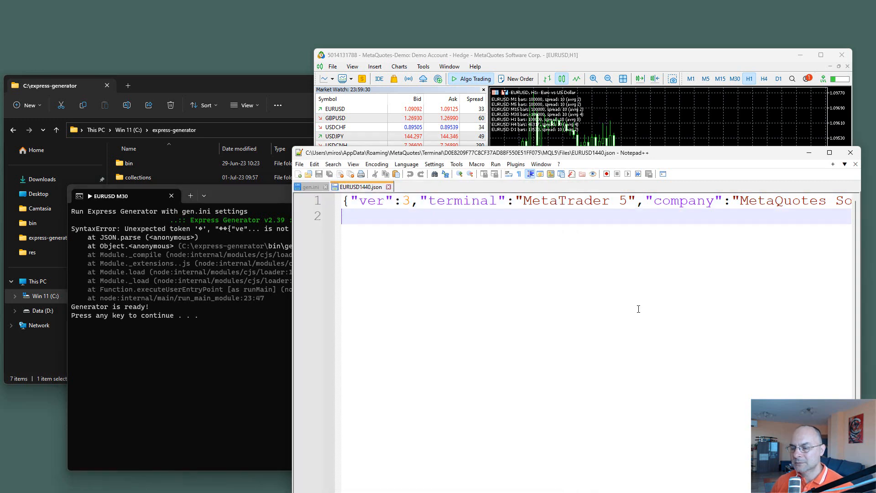
key("Return")
key("Return")
type("UTF")
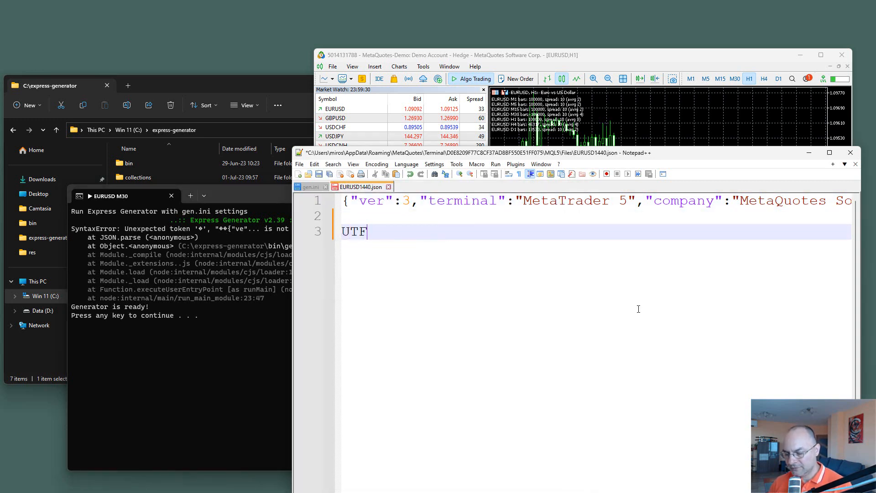
type(" - BOM")
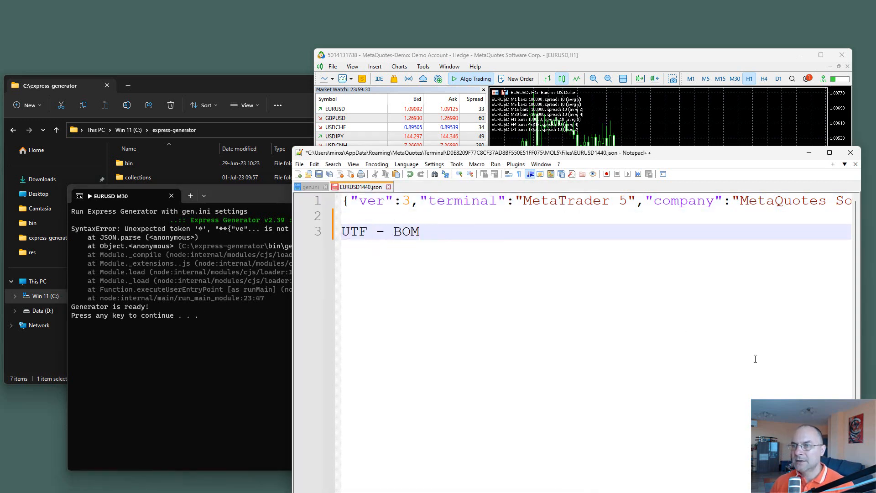
scroll(547, 332, "up", 1)
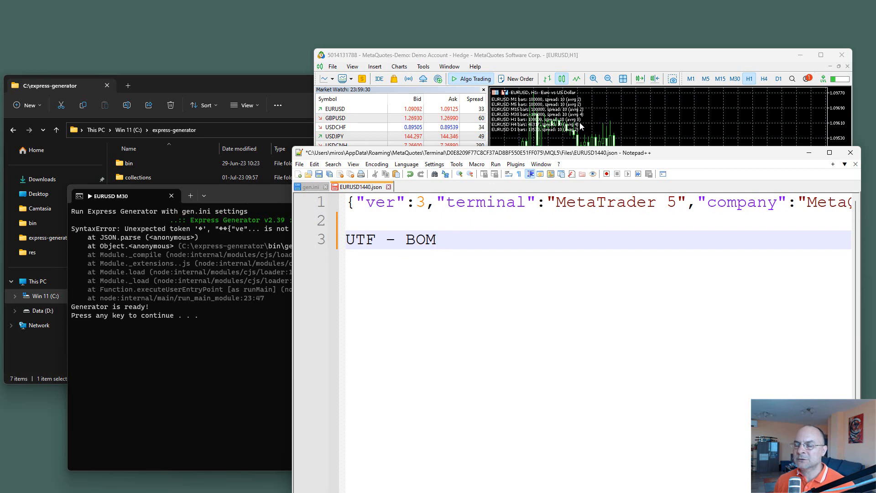
left_click(375, 240)
type("-8")
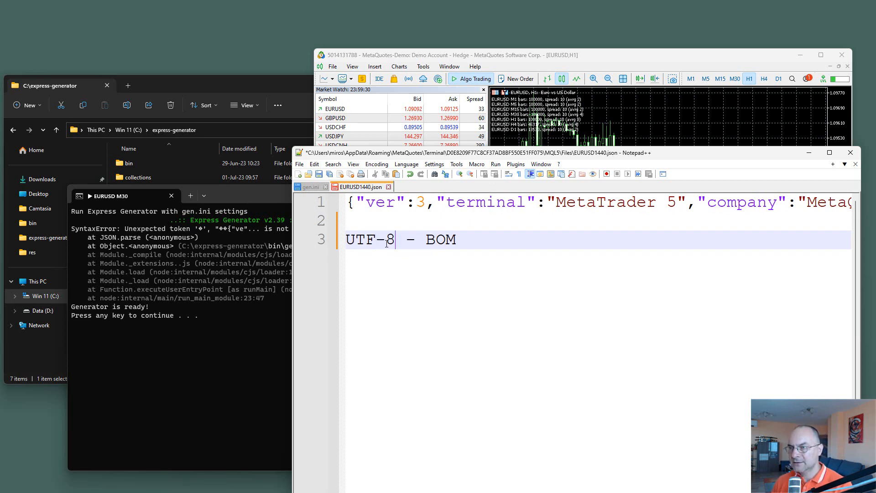
Step: Delete the "UTF-8 - BOM" note from line 3 of EURUSD1440.json
key("Left")
key("Left")
key("Left")
key("Left")
key("Left")
key("Left")
key("Left")
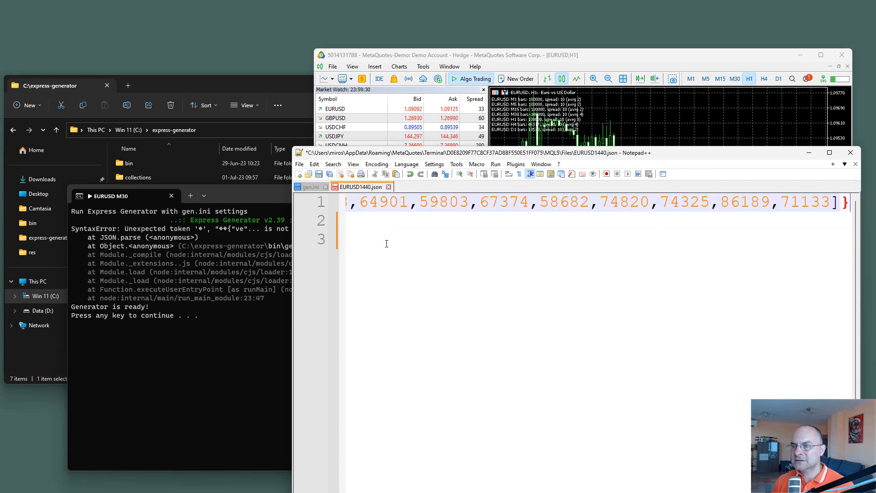
key("Right")
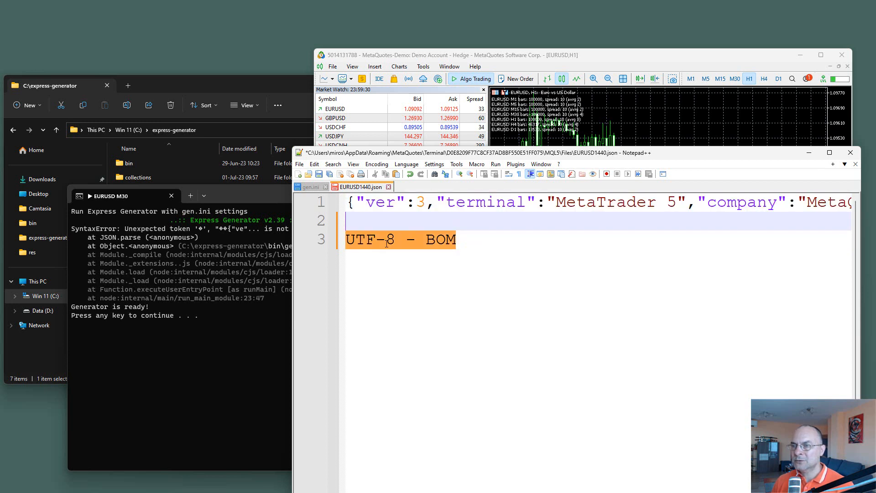
key("Delete")
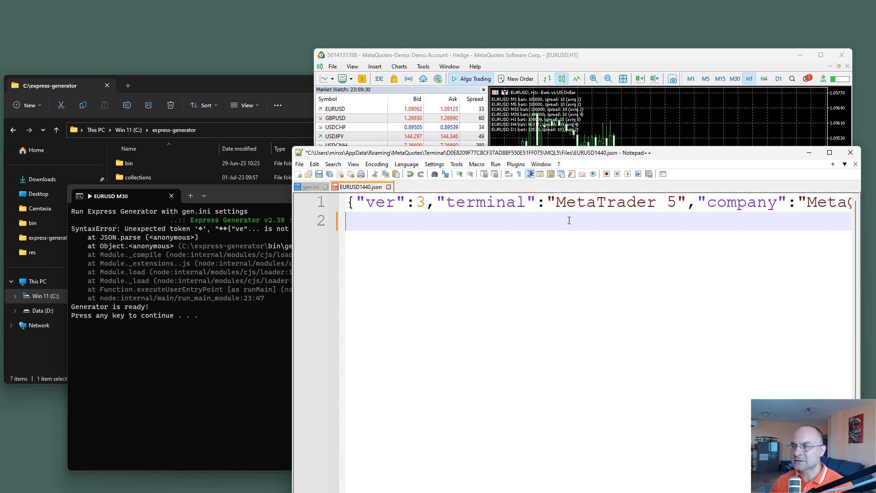
Step: Save EURUSD1440.json and close it, leaving gen.ini open in Notepad++
left_click(460, 201)
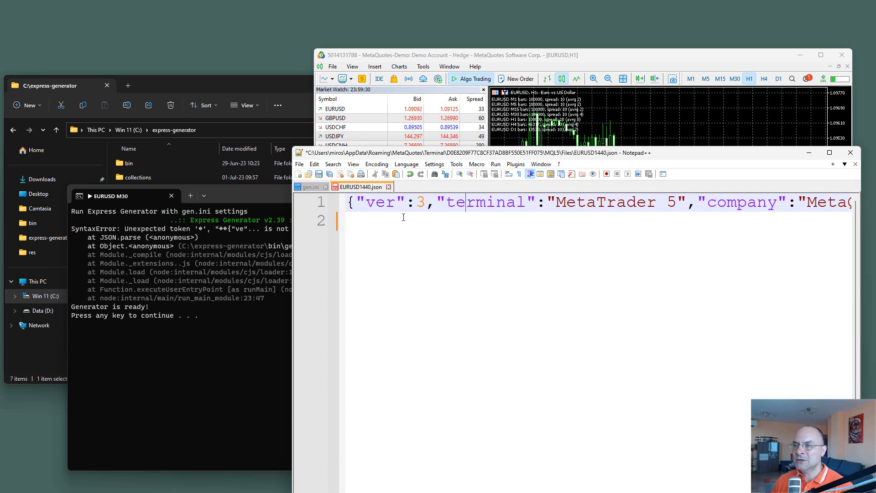
left_click(300, 165)
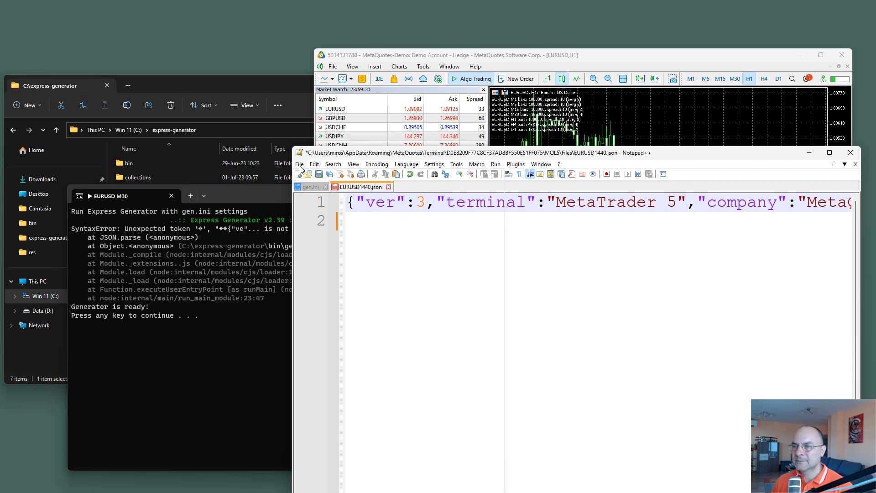
left_click(380, 237)
left_click(320, 174)
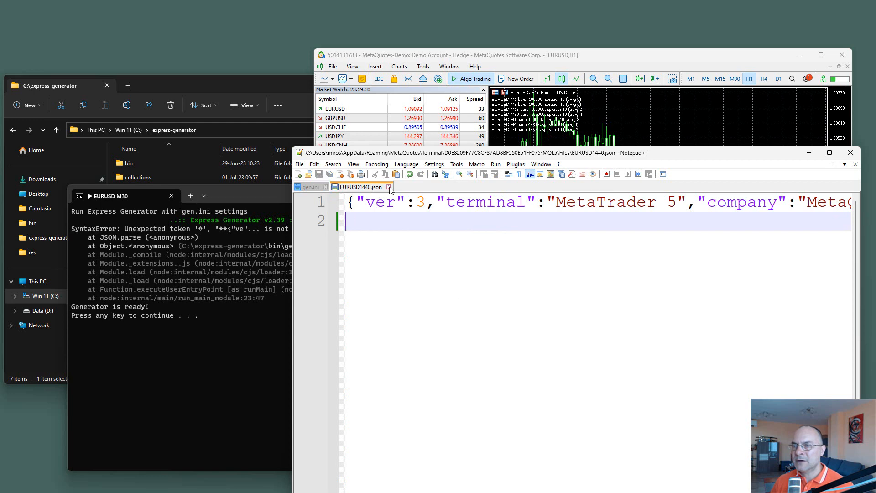
left_click(388, 187)
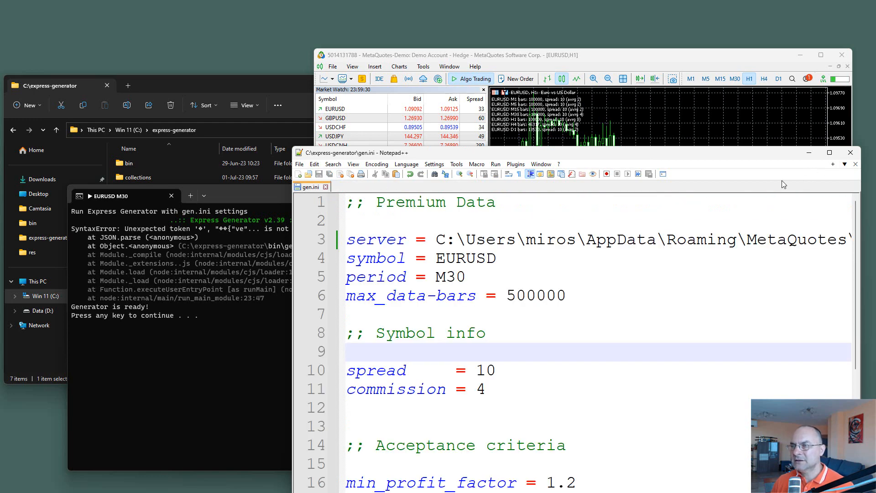
Step: Switch to MetaTrader 5 and open its Data Export script for editing in MetaEditor, with the code filling the editor area
left_click_drag(745, 155, 590, 176)
left_click(623, 119)
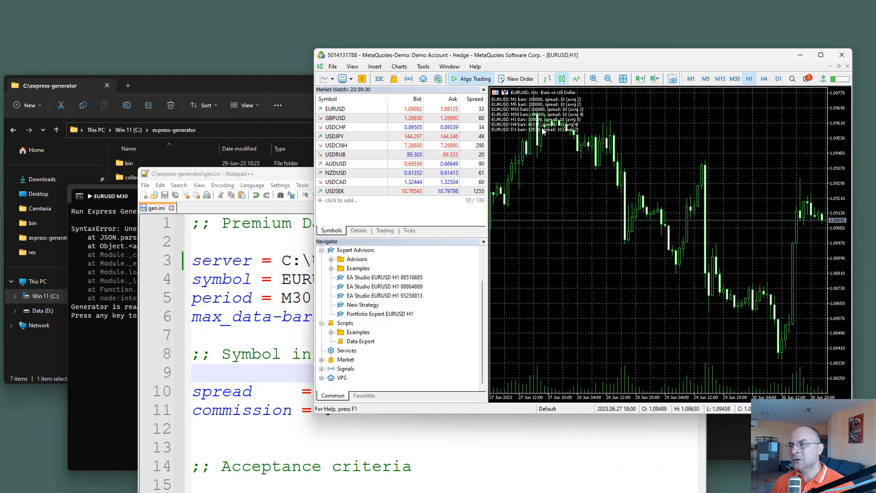
mouse_move(543, 131)
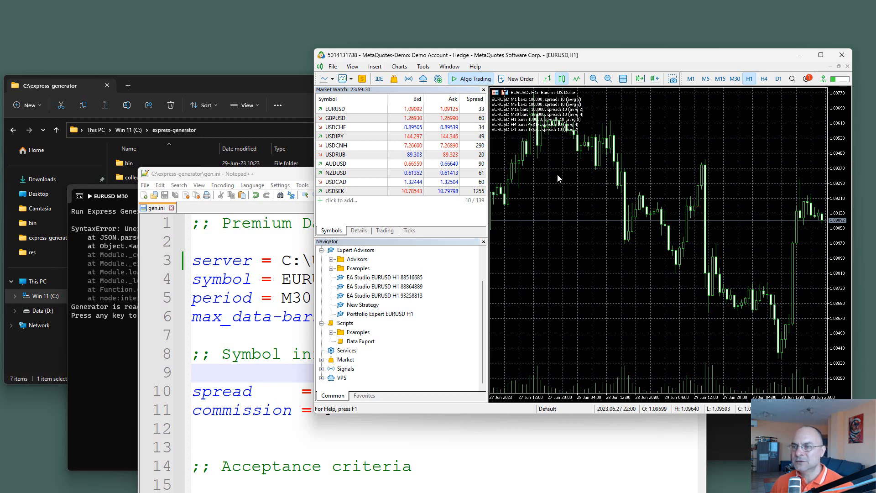
right_click(362, 341)
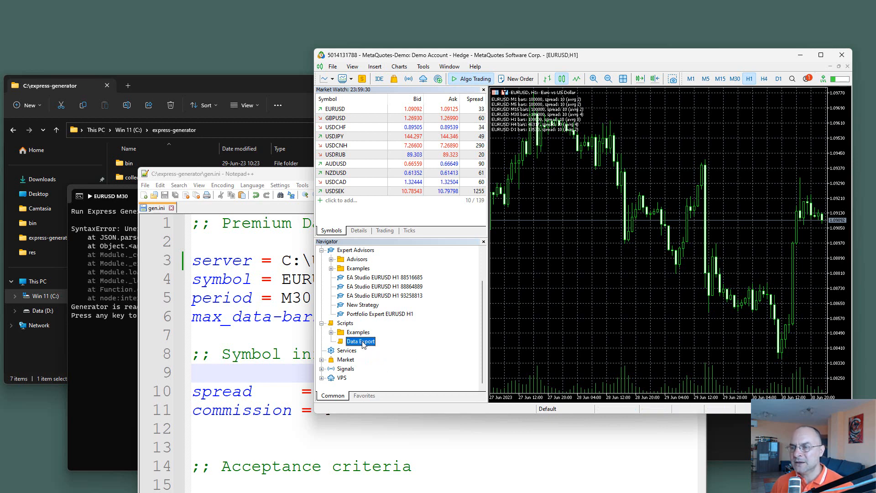
left_click(392, 358)
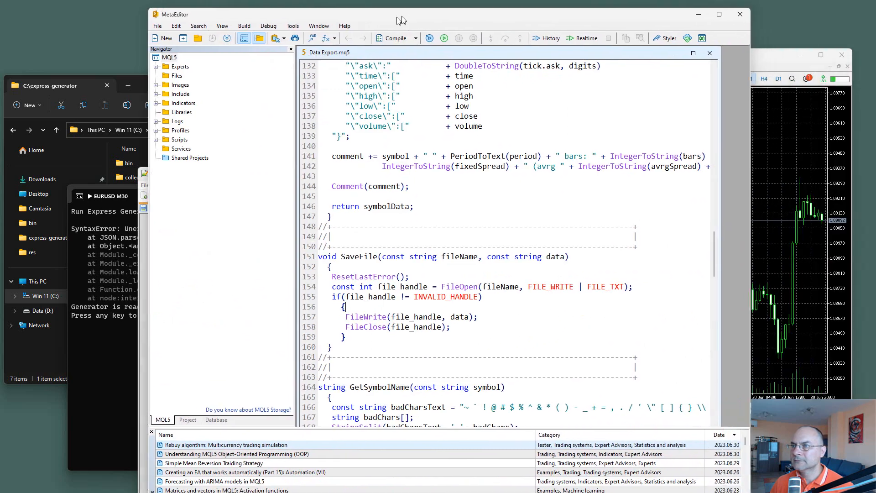
left_click(681, 58)
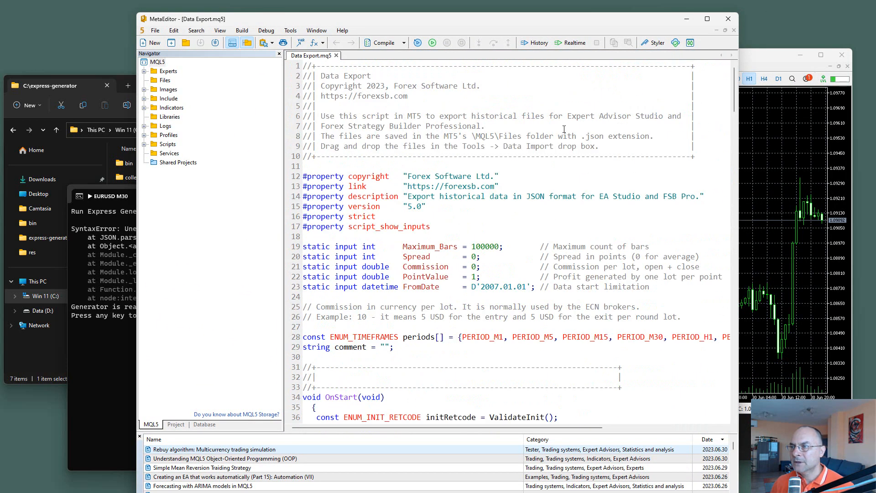
Step: Replace FILE_TXT with FILE_ANSI in the FileOpen call of the script's SaveFile function and save Data Export.mq5
scroll(567, 130, "down", 16)
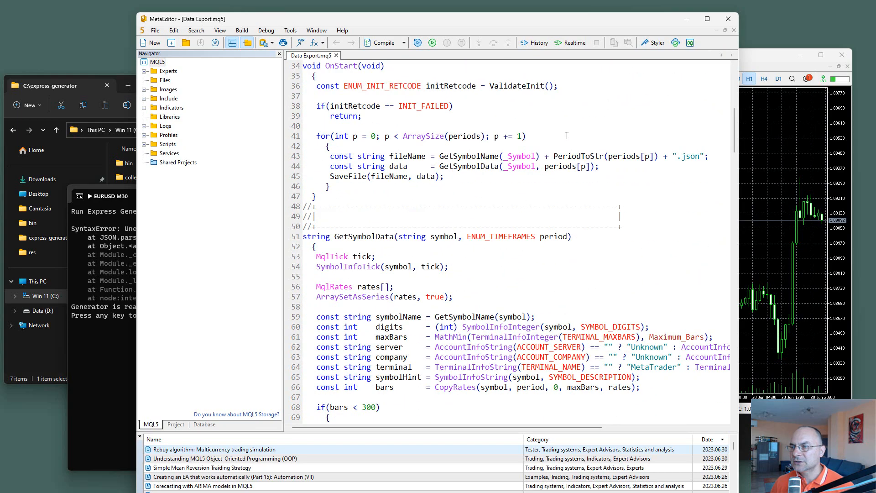
scroll(551, 165, "up", 3)
scroll(551, 163, "down", 20)
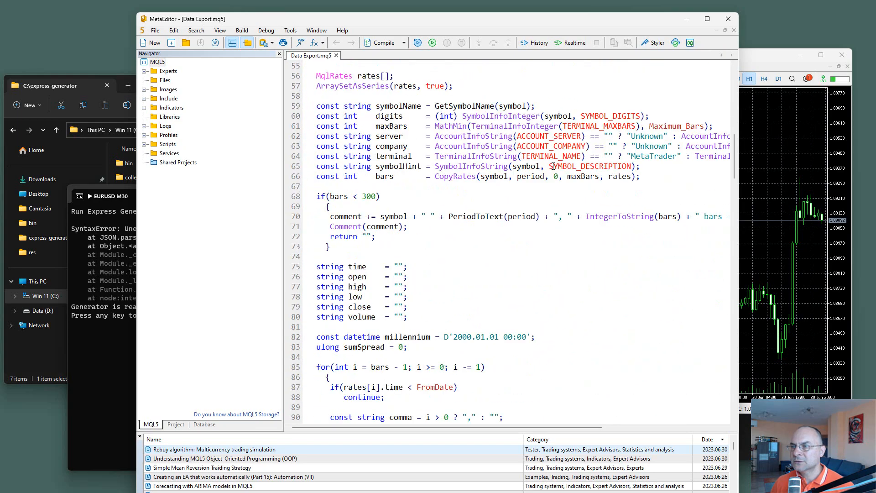
scroll(553, 164, "down", 9)
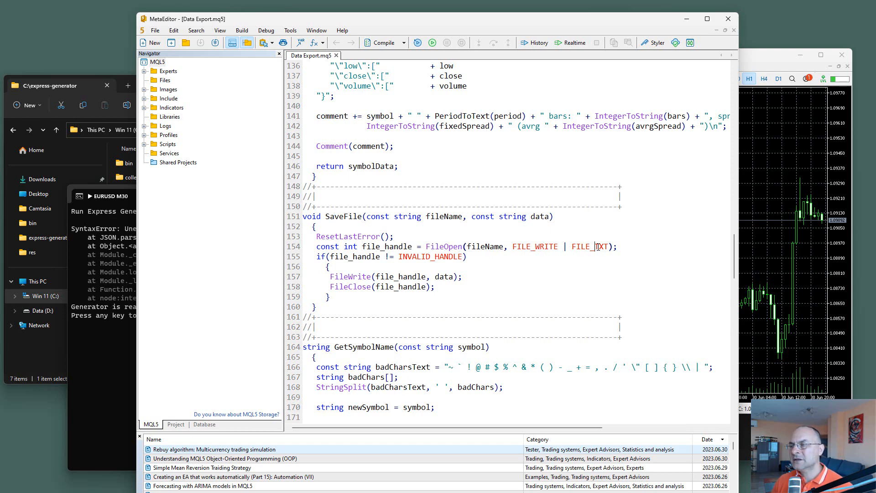
left_click_drag(595, 246, 612, 246)
left_click(603, 261)
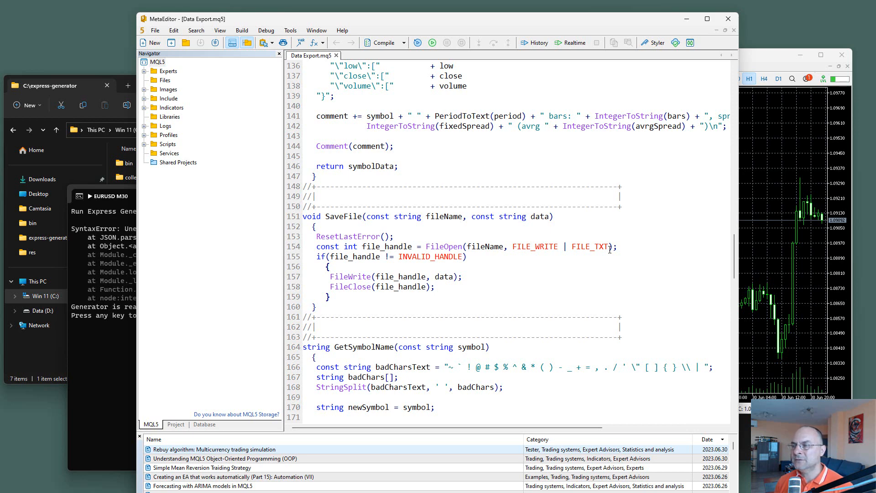
double_click(585, 248)
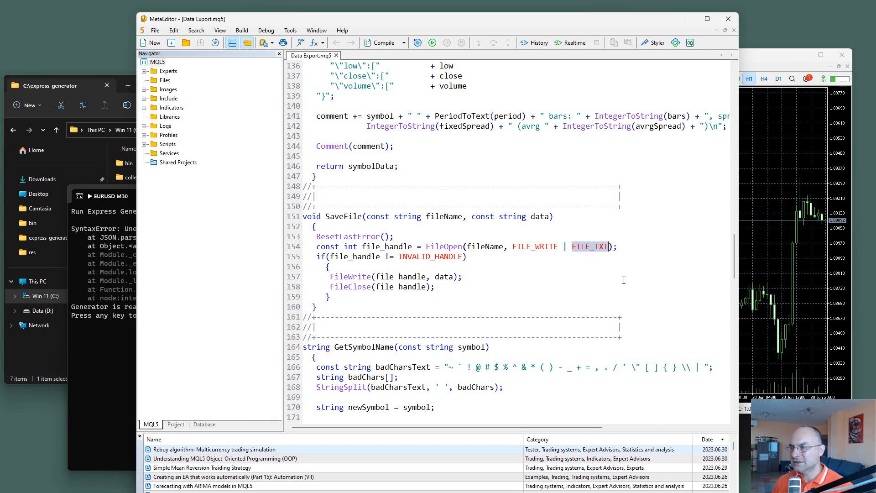
key("Delete")
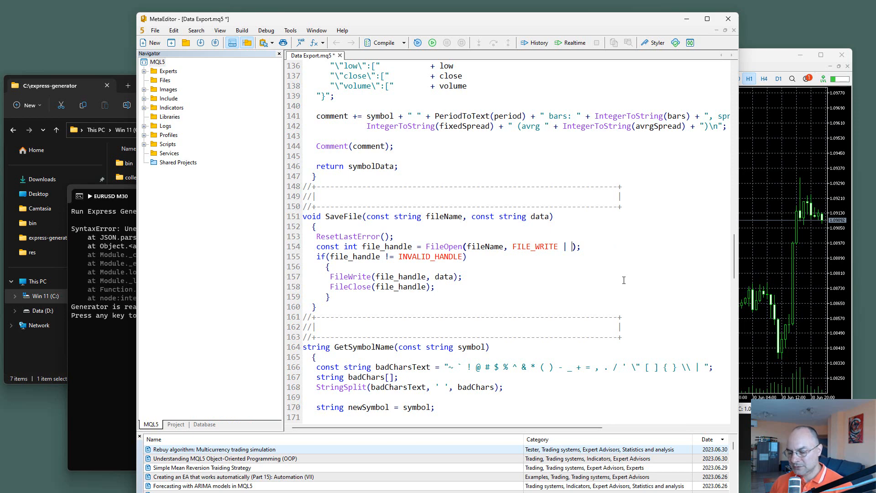
type("Fi")
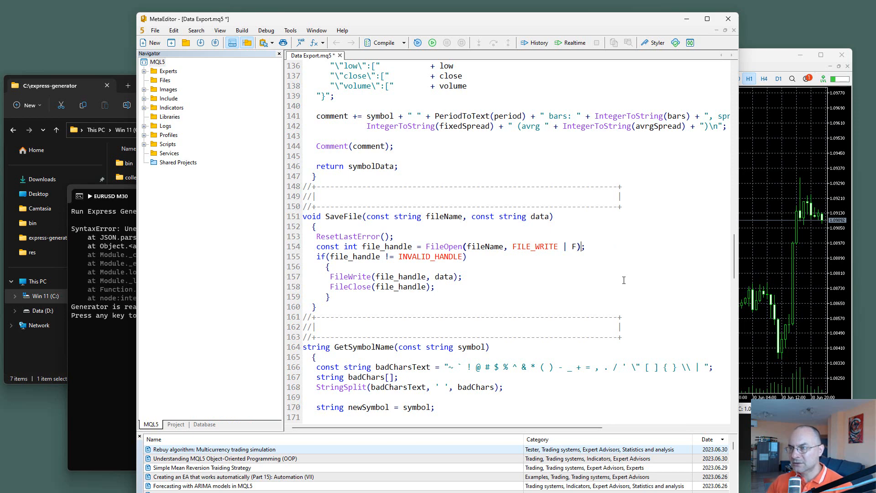
type("le")
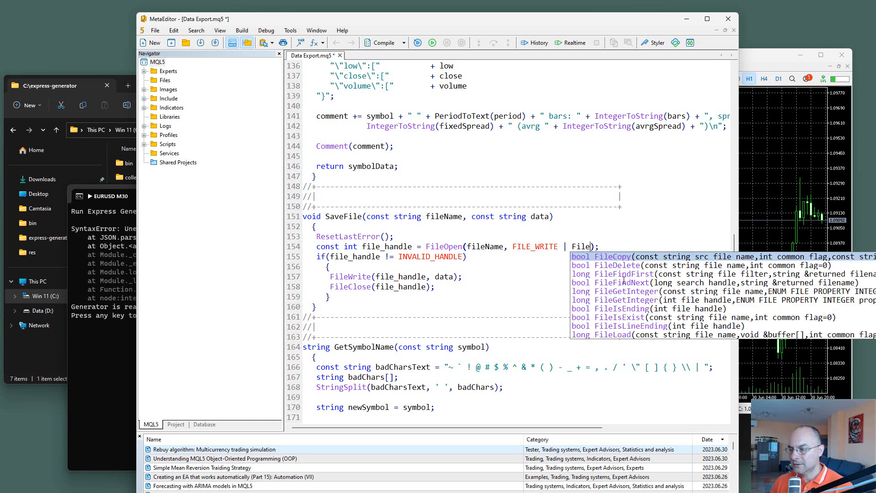
type("_")
key("Down")
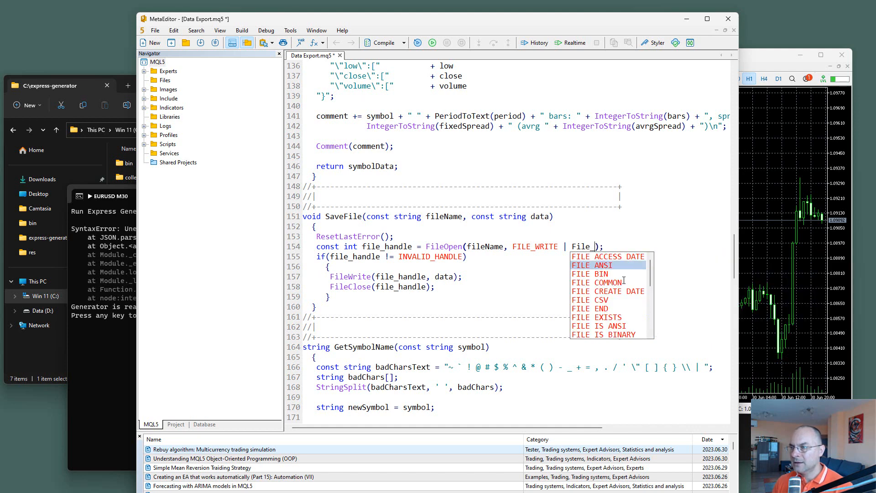
key("Return")
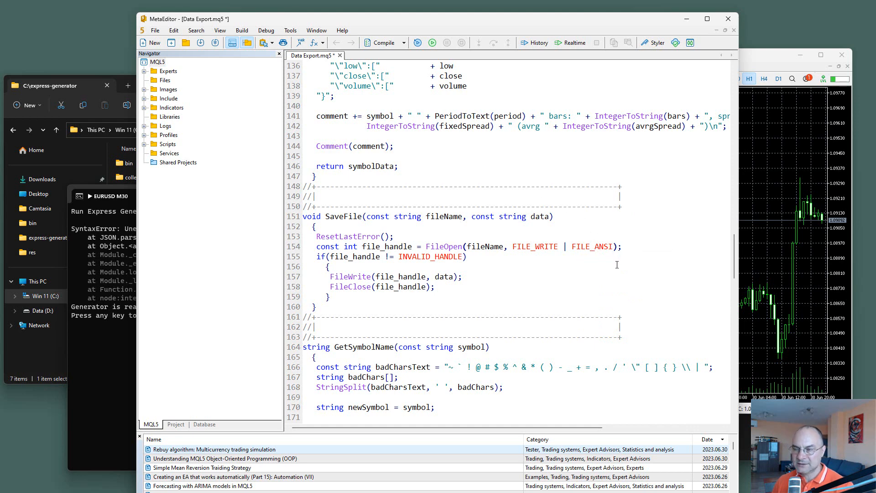
key("ctrl+s")
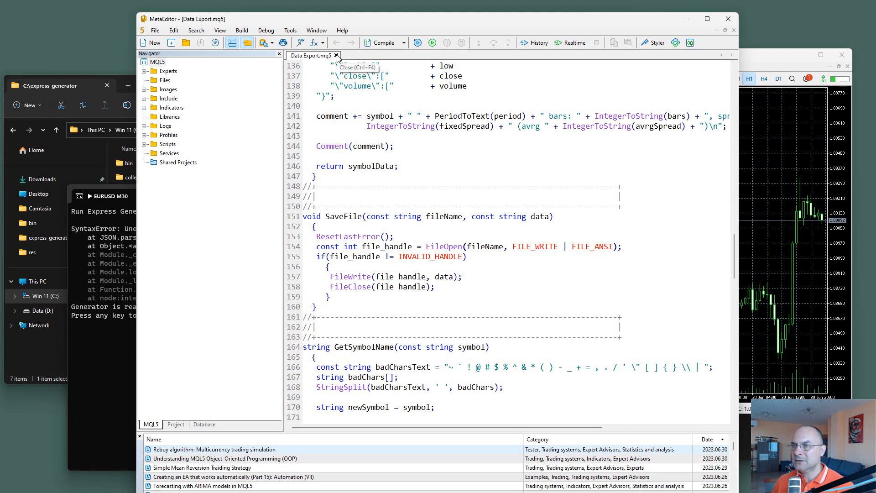
Step: Check the JSON syntax error in the generator console, then close Data Export.mq5 and MetaEditor
left_click(112, 254)
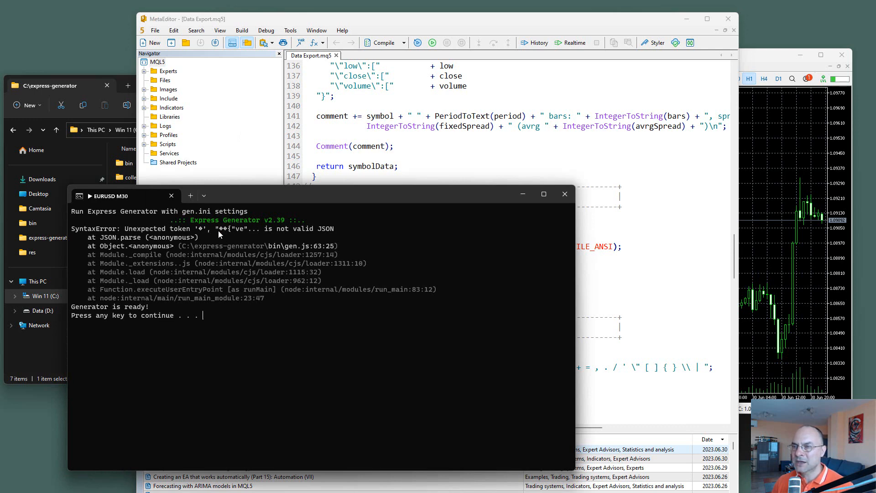
left_click(337, 56)
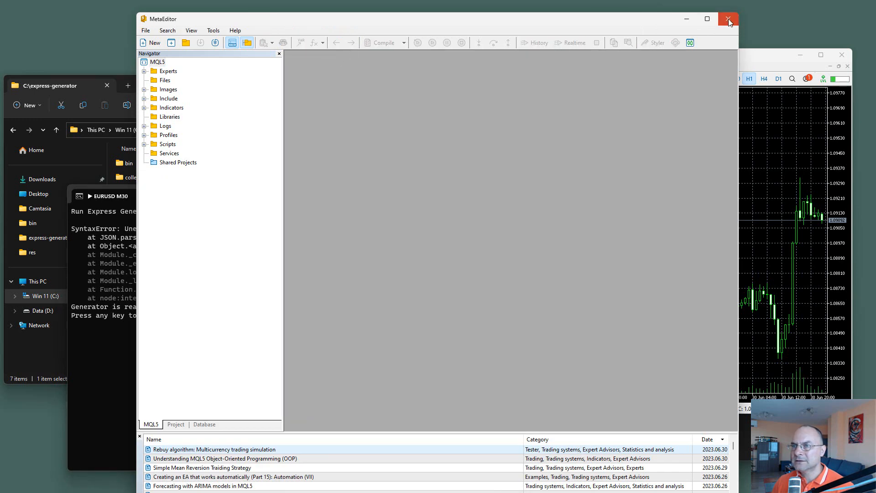
left_click(728, 19)
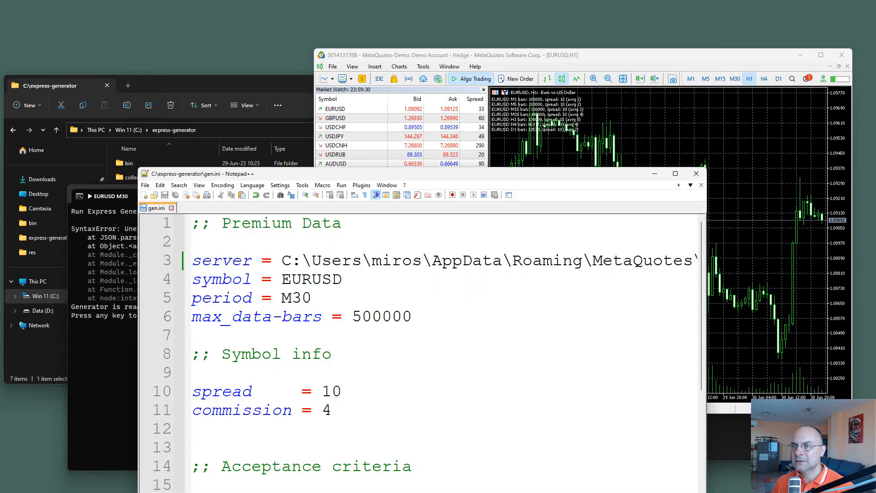
Step: Reopen the Data Export script from MetaTrader 5, compile it, and close MetaEditor
left_click(558, 140)
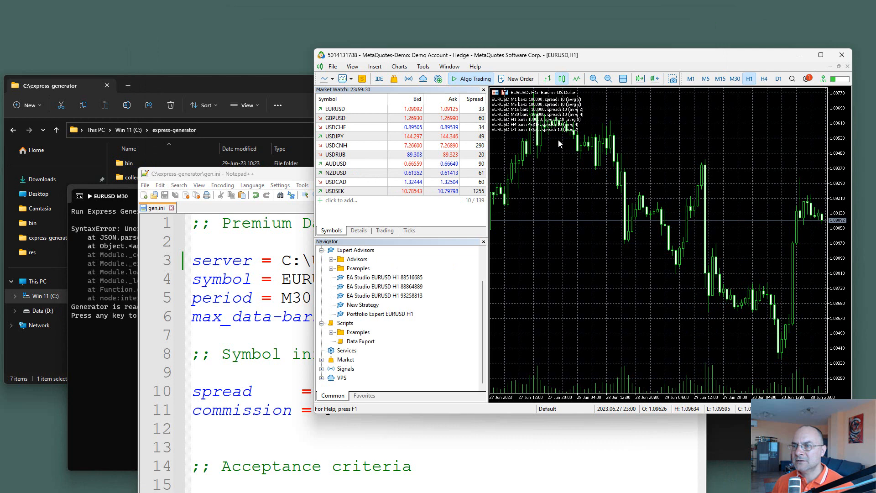
right_click(355, 342)
left_click(383, 359)
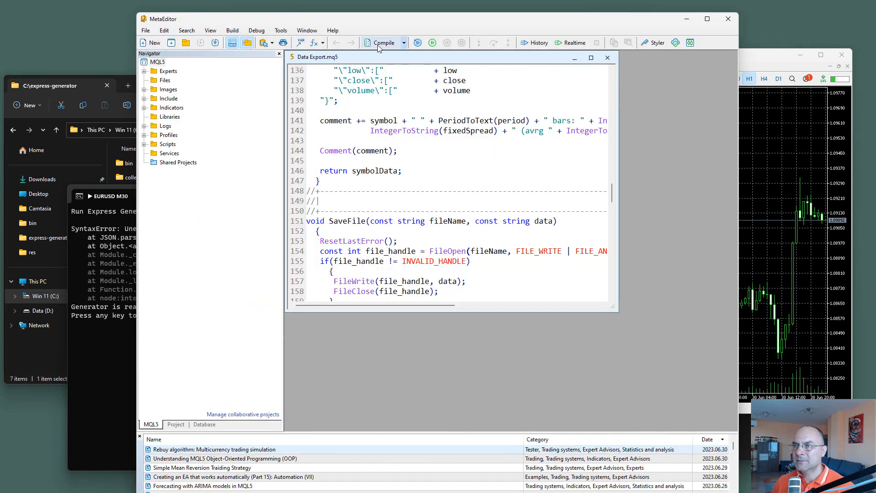
left_click(377, 43)
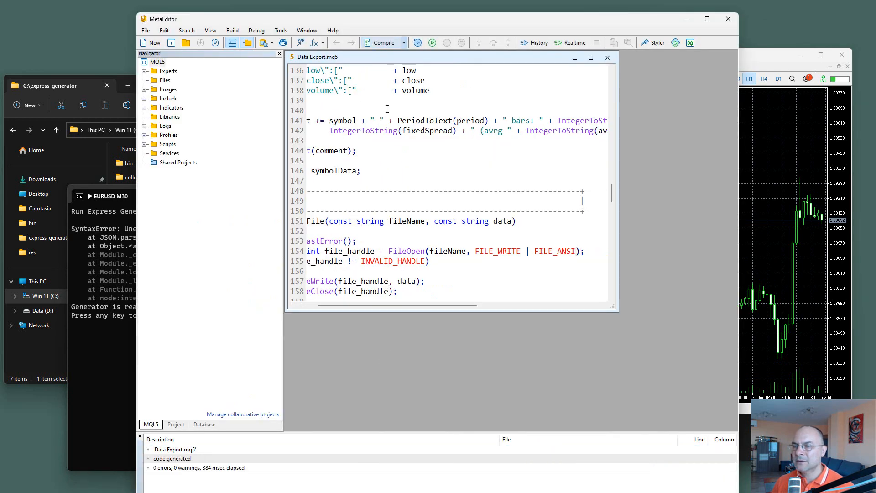
left_click(608, 58)
left_click(735, 18)
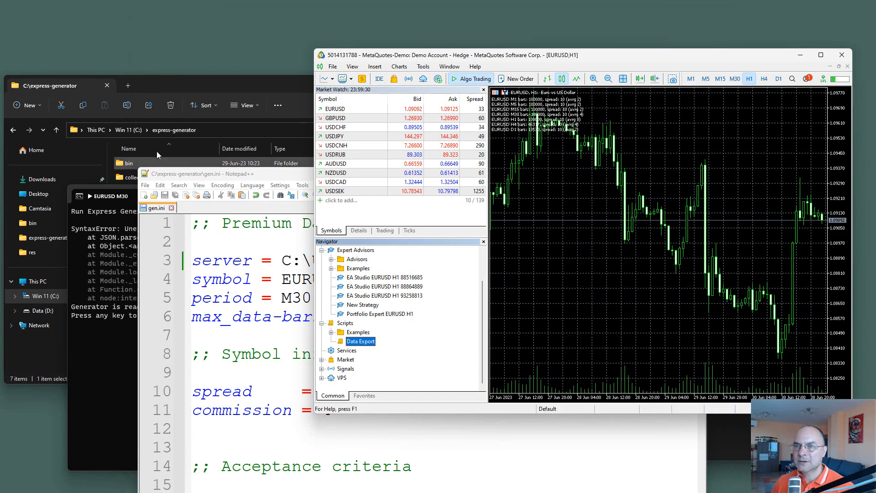
Step: Open the MQL5\Files folder inside the MetaTrader 5 data folder and move its window clear of the price chart
left_click(333, 67)
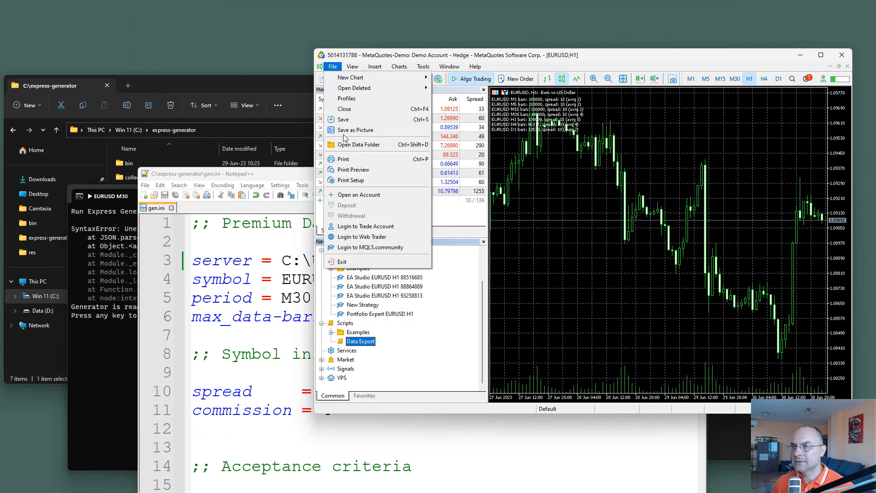
left_click(363, 144)
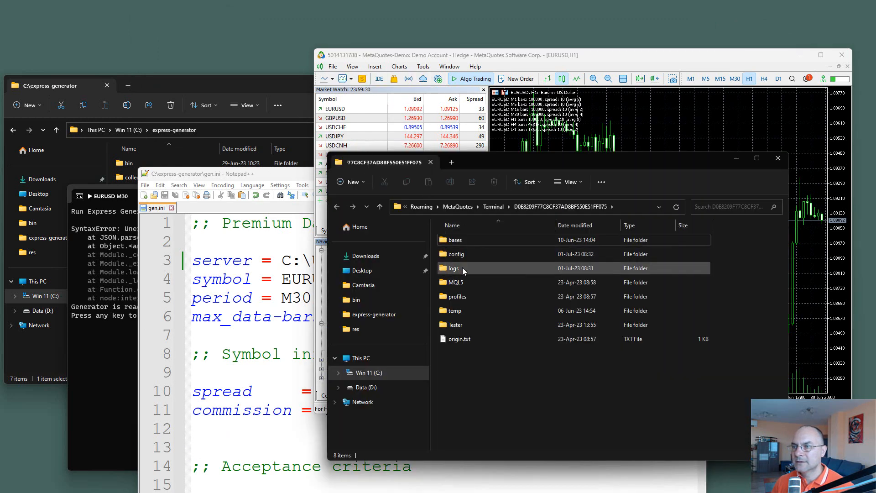
double_click(455, 283)
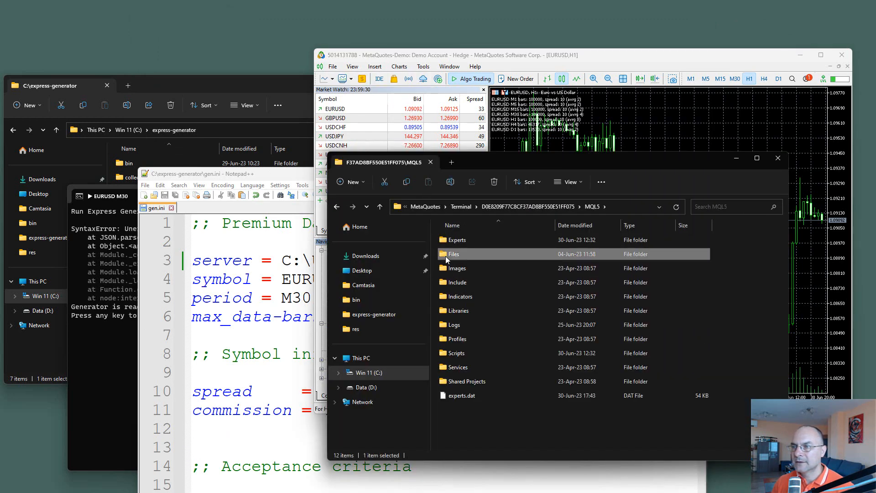
double_click(442, 259)
left_click_drag(579, 159, 432, 154)
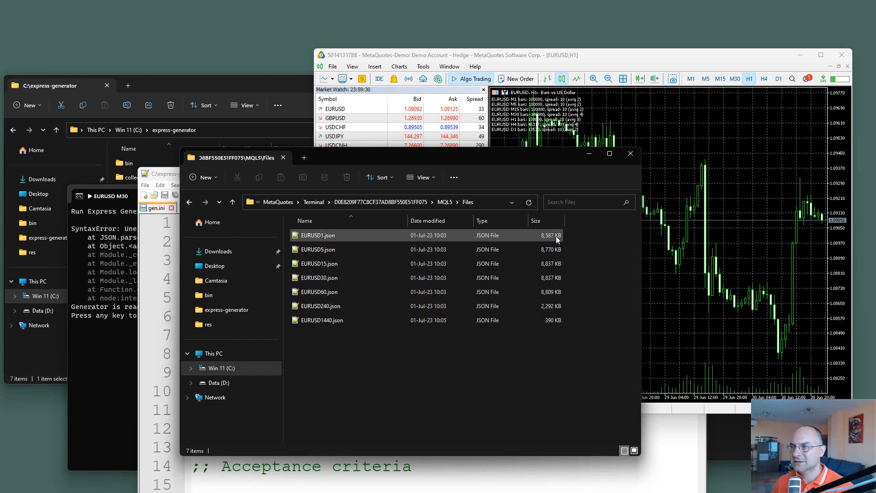
Step: Run the Data Export script on the EURUSD chart with its default inputs and return to the MQL5\Files folder
left_click_drag(533, 60, 570, 69)
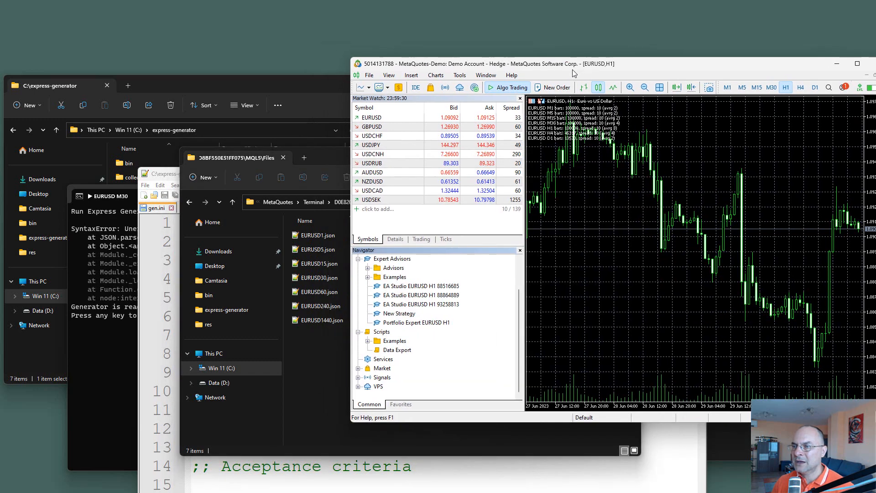
left_click(396, 350)
left_click_drag(604, 271, 604, 270)
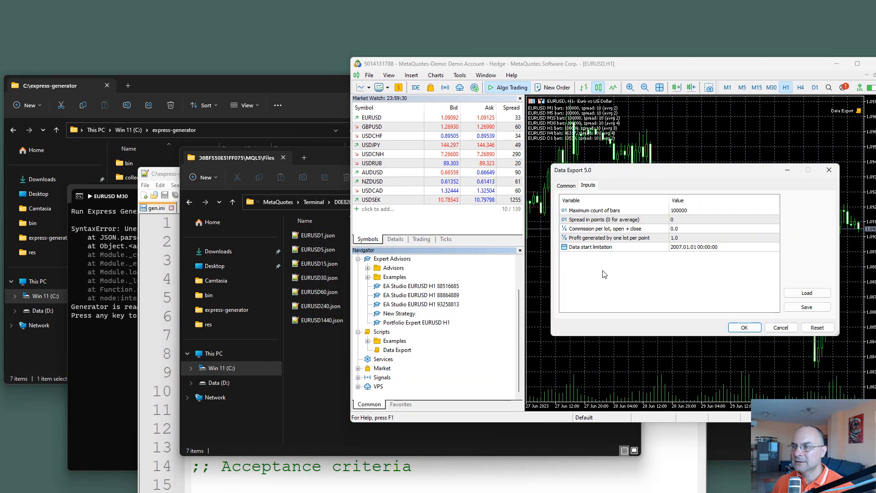
left_click(737, 326)
left_click(304, 343)
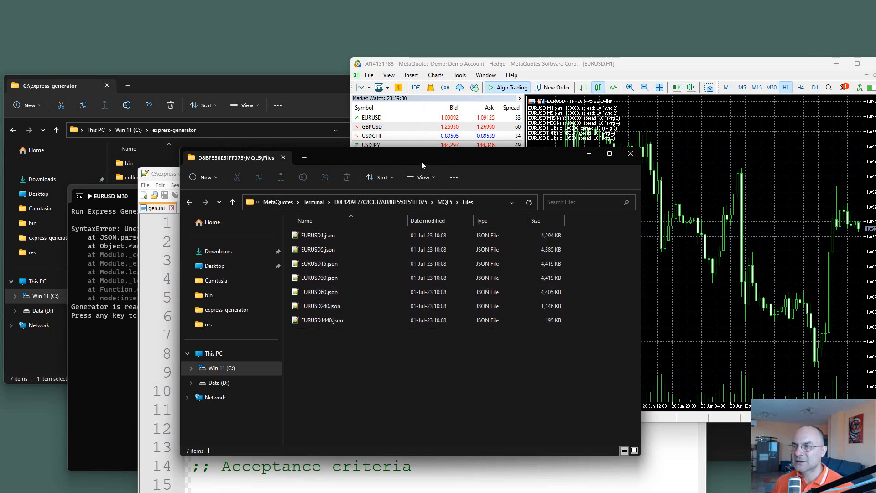
Step: Dismiss the finished generator console and run gen.cmd from the express-generator folder
left_click_drag(421, 160, 589, 183)
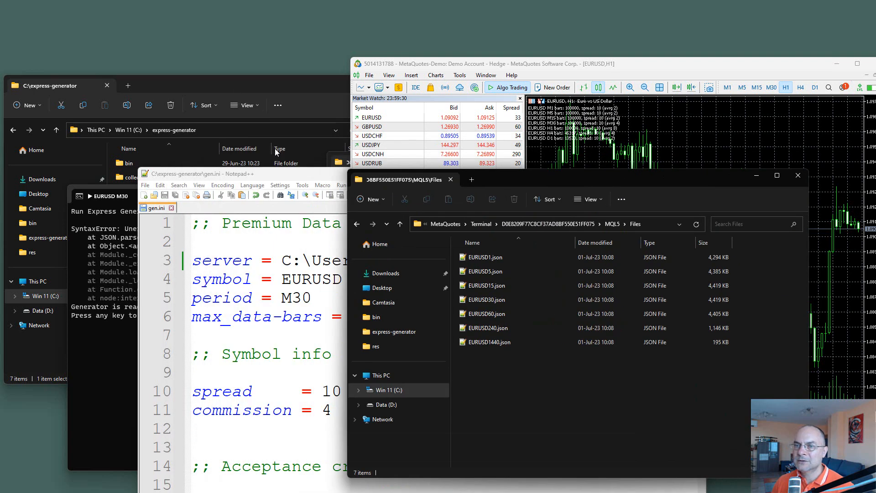
left_click(98, 390)
left_click(566, 195)
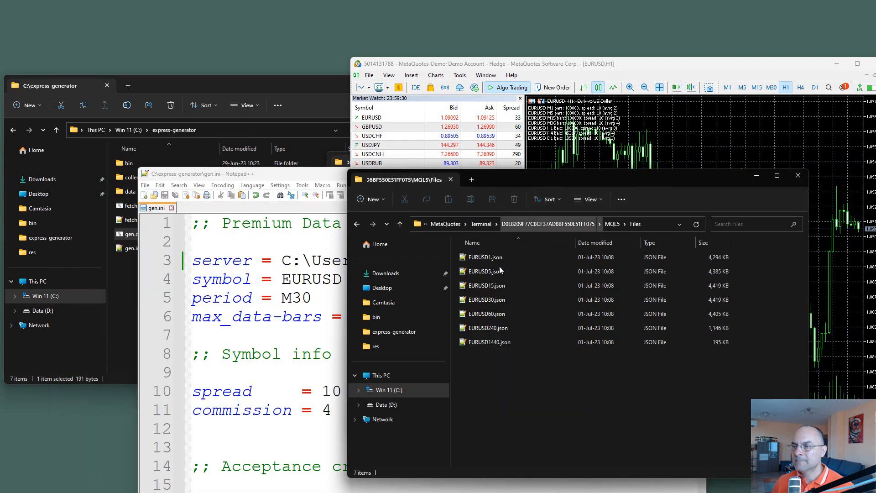
left_click(122, 302)
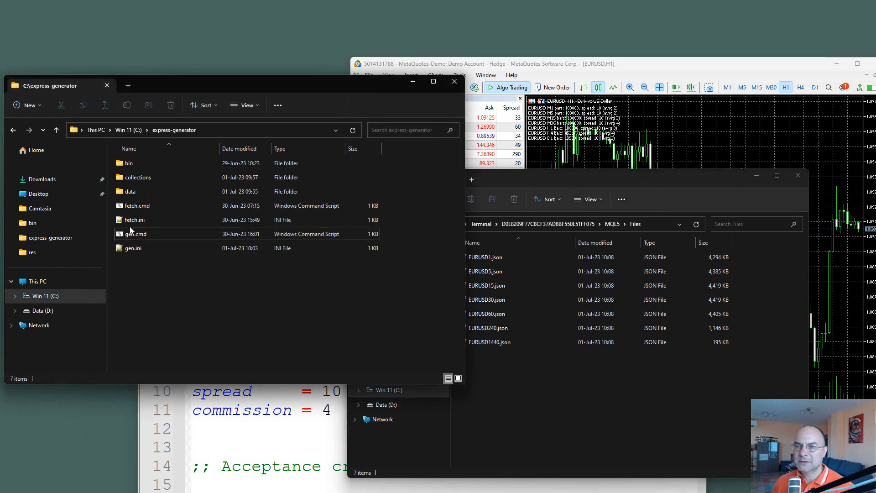
double_click(136, 234)
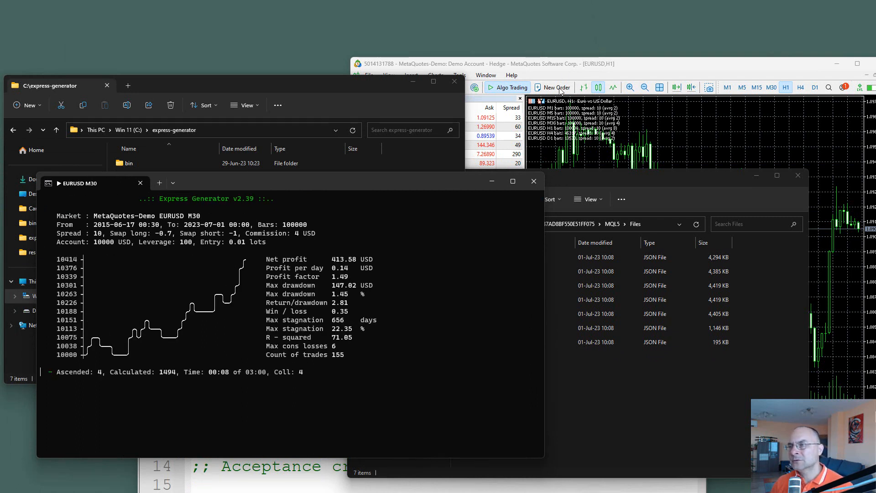
Step: Bring the MetaTrader 5 window forward beside the generator console and open the data folder inside express-generator
left_click_drag(571, 64, 478, 53)
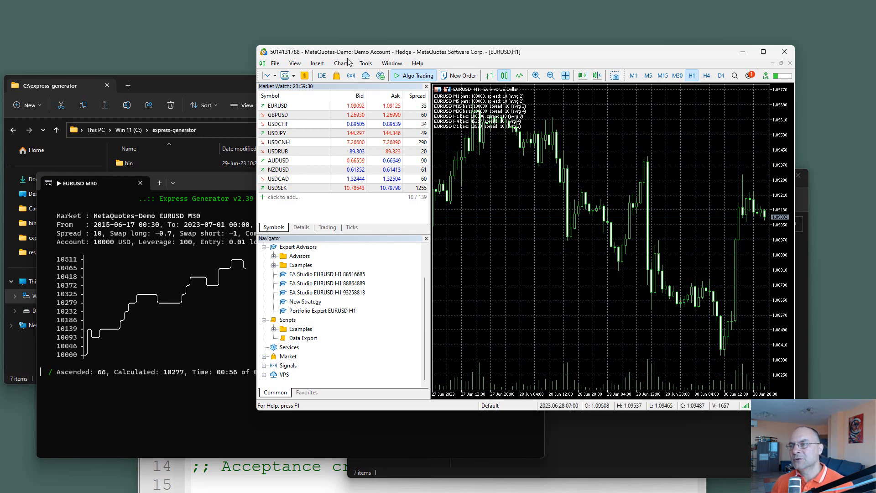
left_click_drag(348, 58, 359, 66)
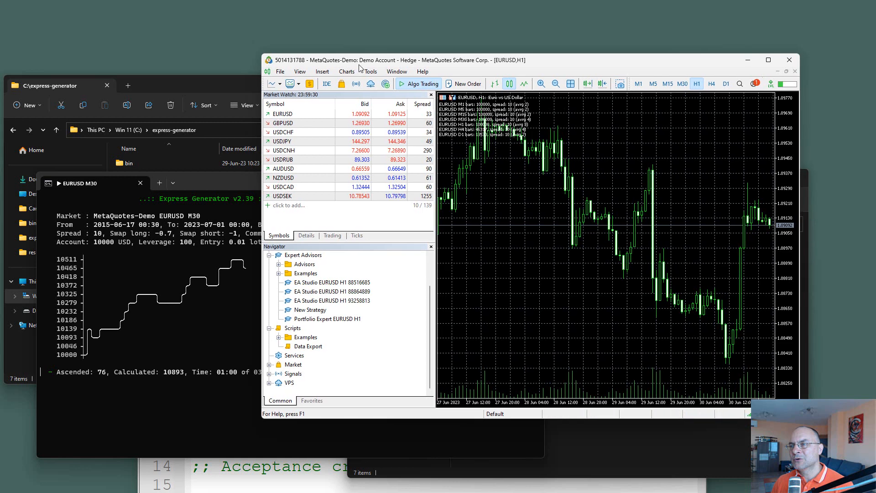
mouse_move(465, 173)
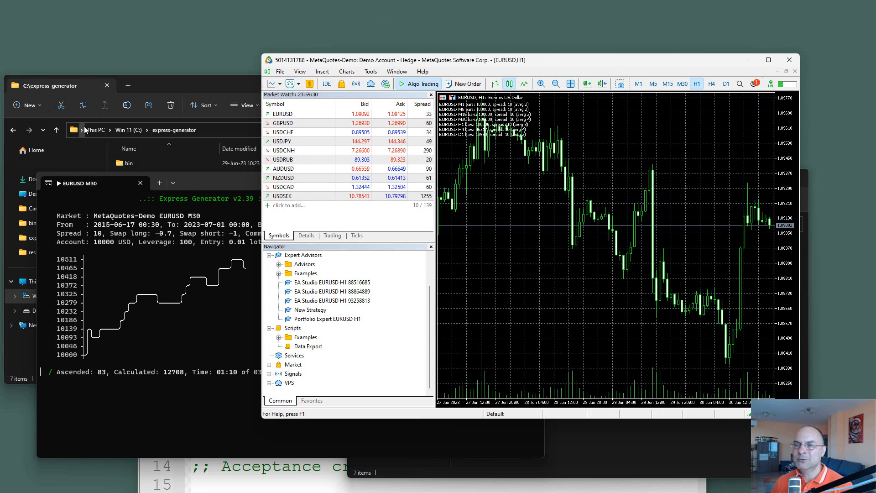
left_click(176, 92)
left_click(117, 192)
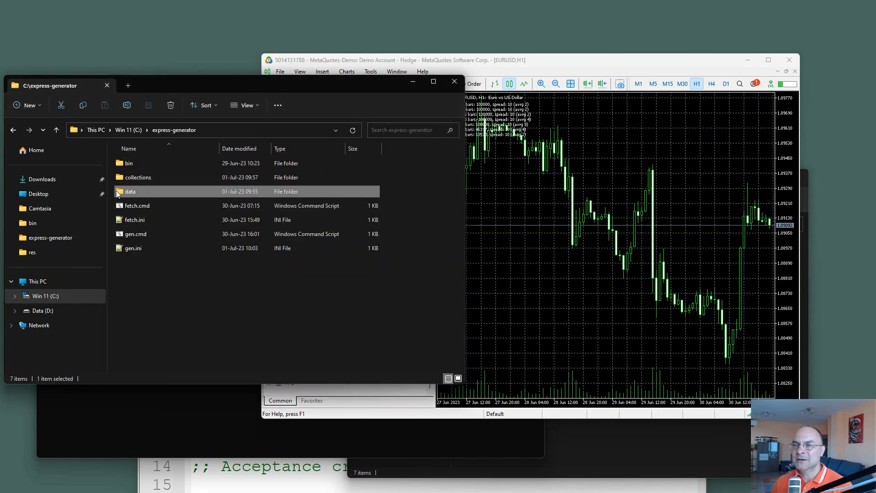
double_click(118, 192)
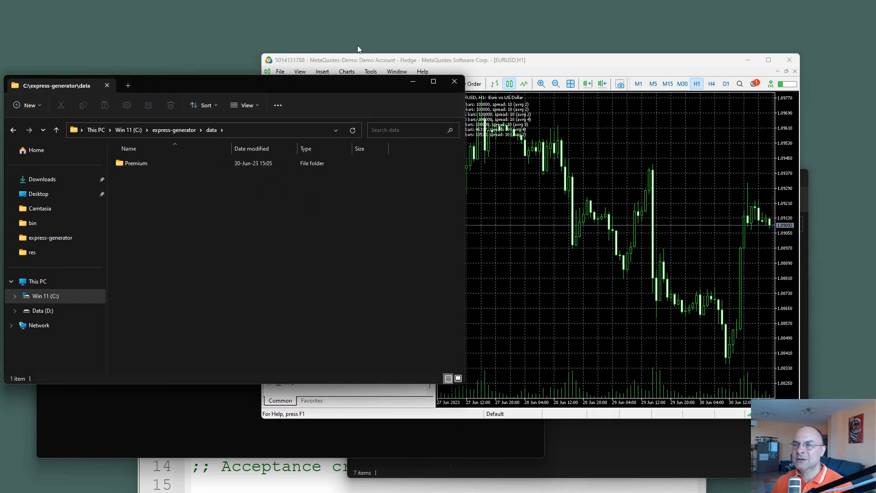
Step: Bring gen.ini forward in Notepad++ and examine the full server path on line 3
left_click(249, 491)
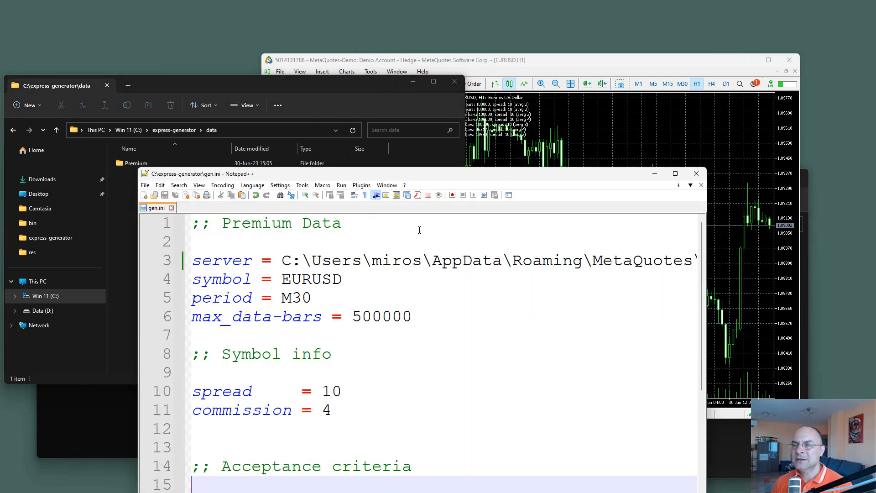
left_click_drag(432, 178, 325, 121)
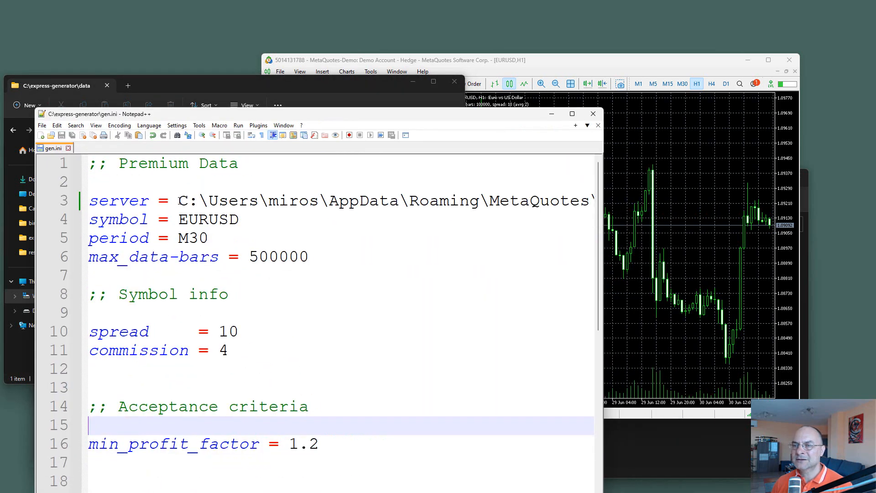
left_click_drag(181, 201, 593, 199)
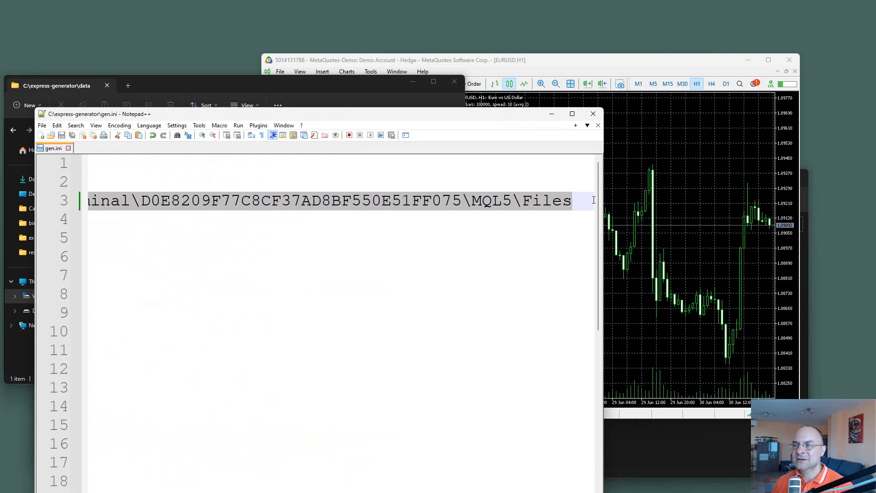
scroll(182, 479, "left", 10)
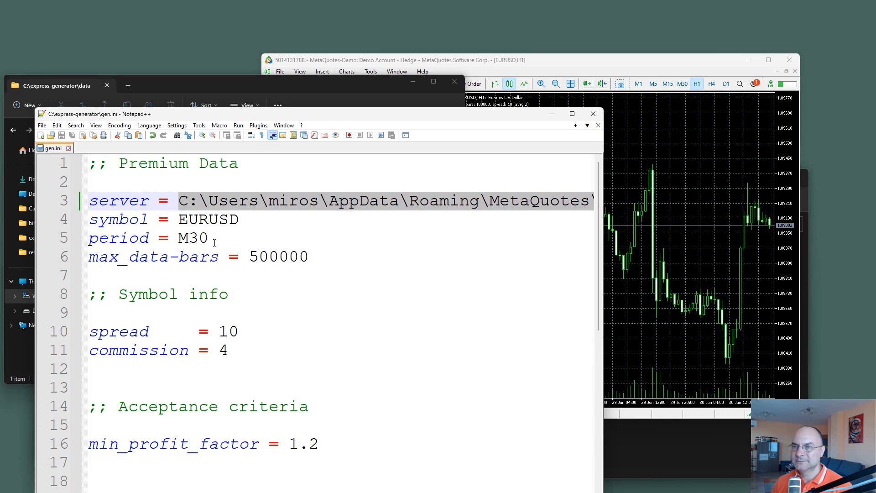
left_click_drag(294, 119, 300, 120)
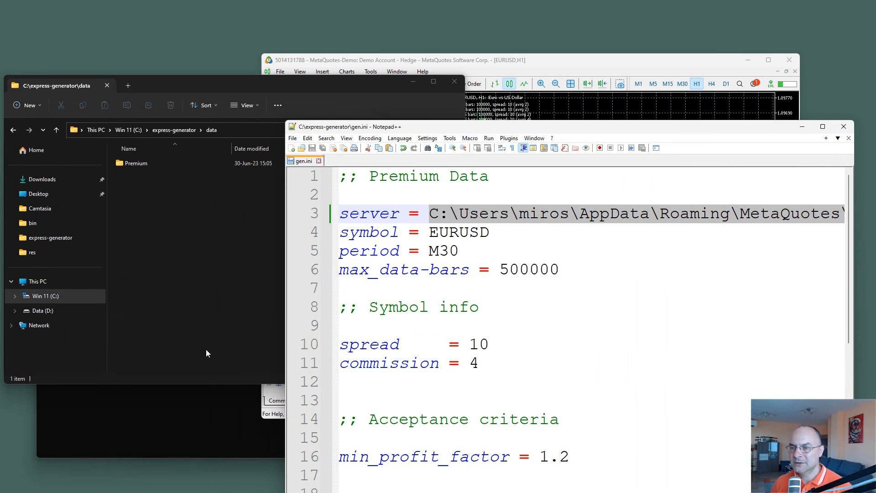
Step: Minimize the running generator console, delete the symbol and period lines from gen.ini, and save the file
left_click(210, 433)
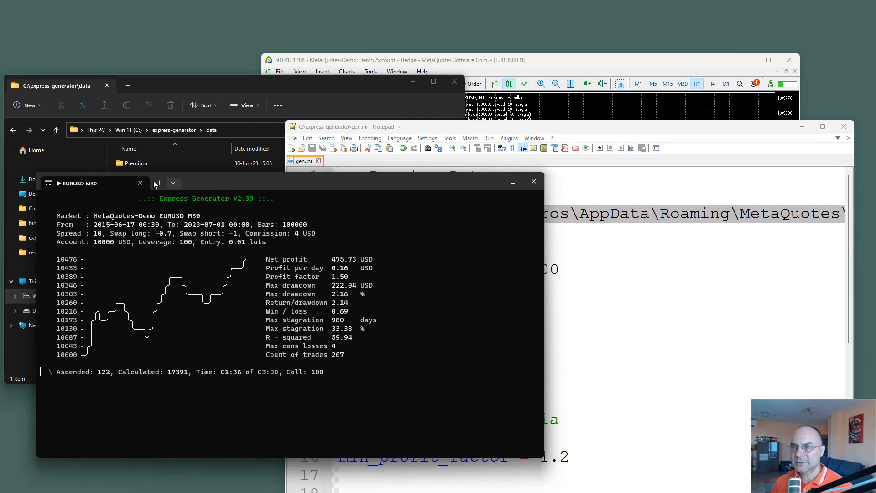
left_click(491, 181)
left_click_drag(478, 250, 335, 237)
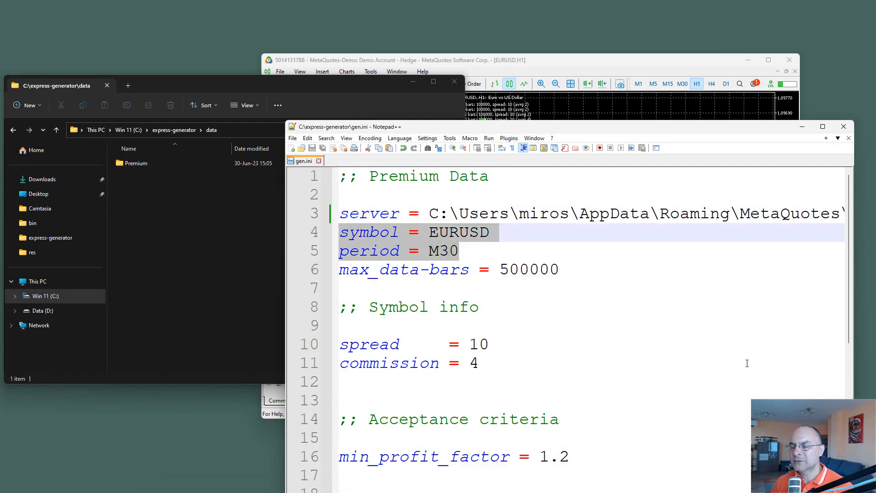
key("Delete")
key("Delete")
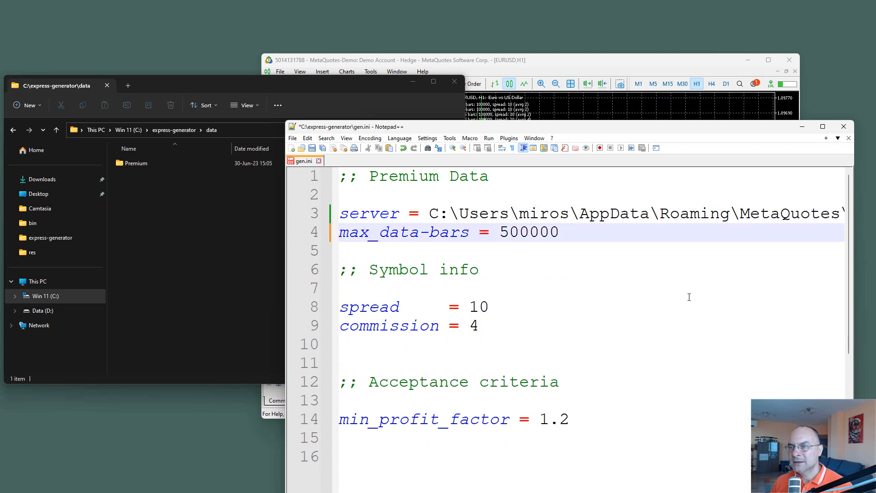
key("ctrl+s")
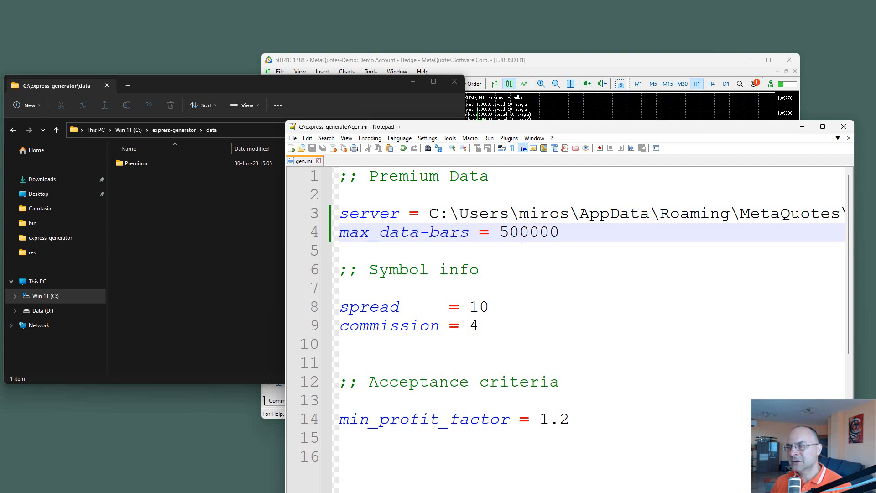
Step: Open gen.cmd from the express-generator folder in Notepad++ and compare it with gen.ini
left_click(196, 223)
left_click(165, 131)
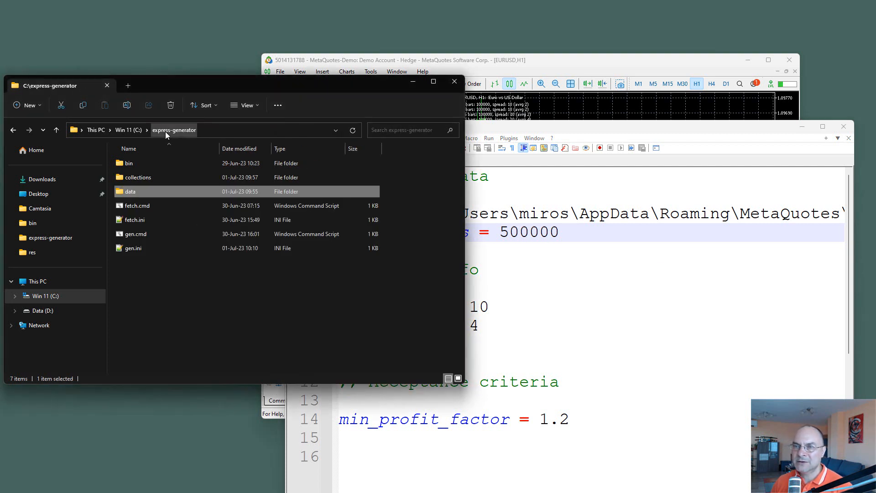
right_click(136, 234)
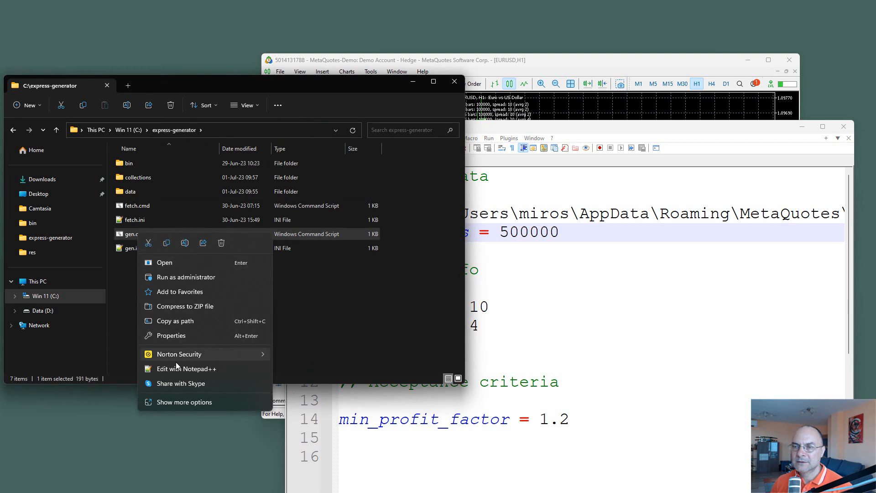
left_click(176, 371)
left_click_drag(526, 127, 398, 126)
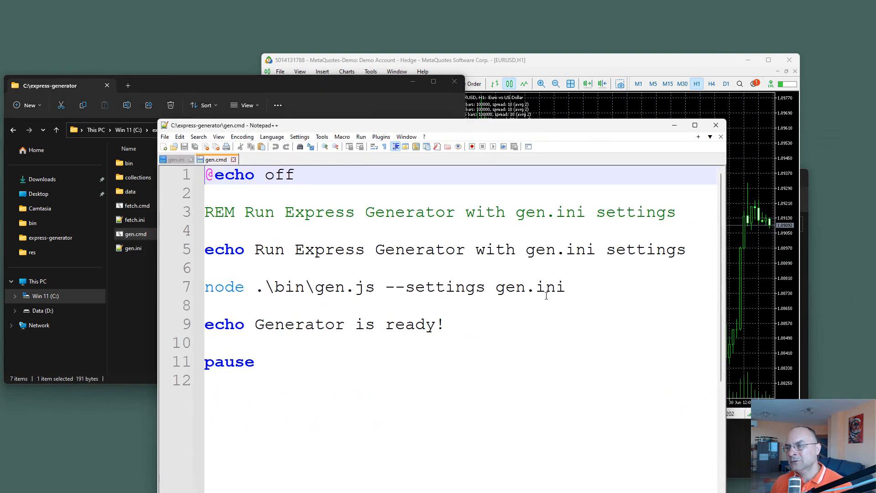
left_click(176, 160)
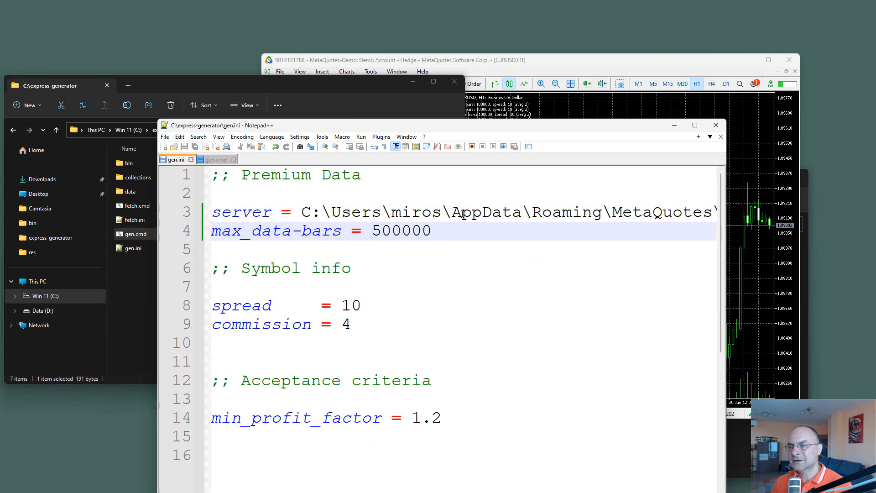
left_click(218, 162)
Step: Append --symbol EURUSD --period M30 to the node command in gen.cmd and add a new line below it
left_click(601, 292)
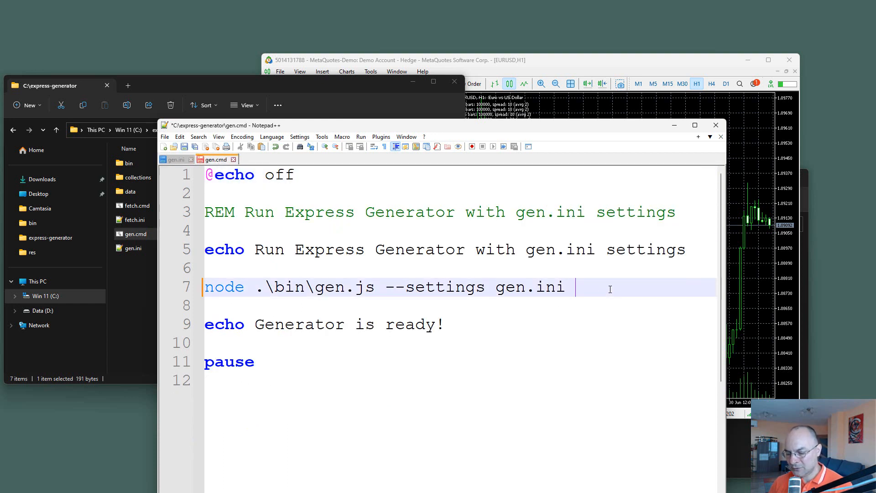
type("--symbol ")
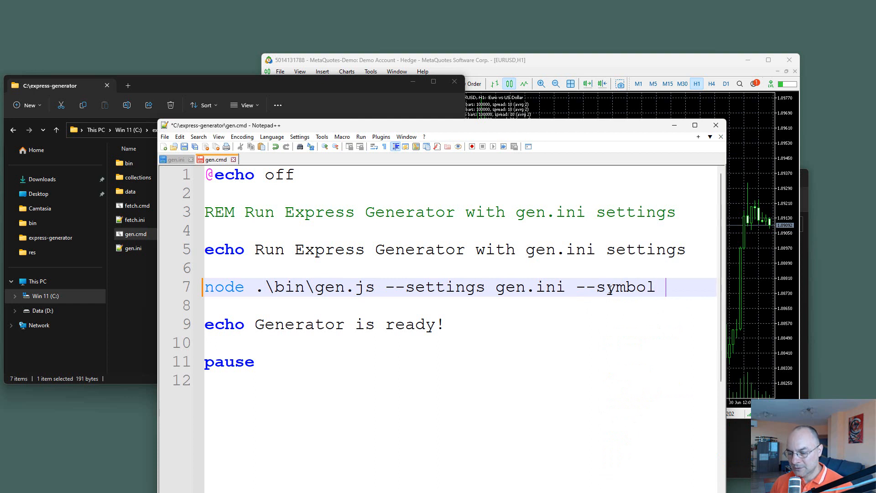
type("EURUS")
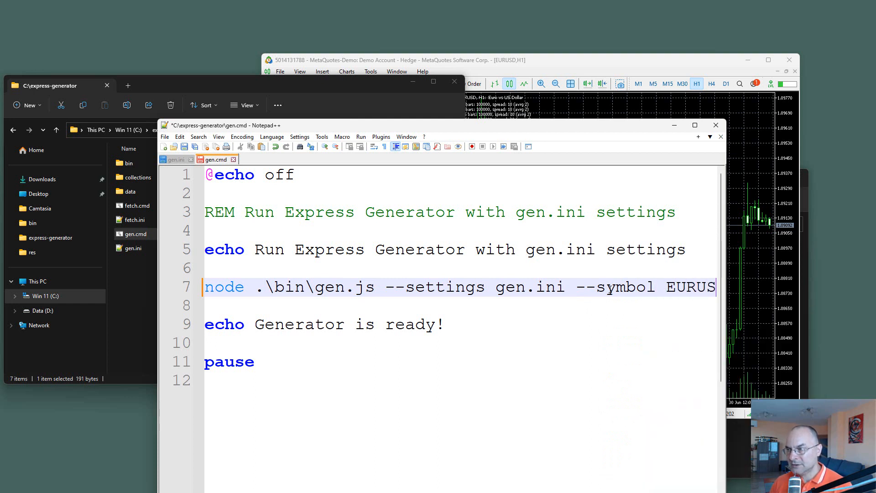
type("D --")
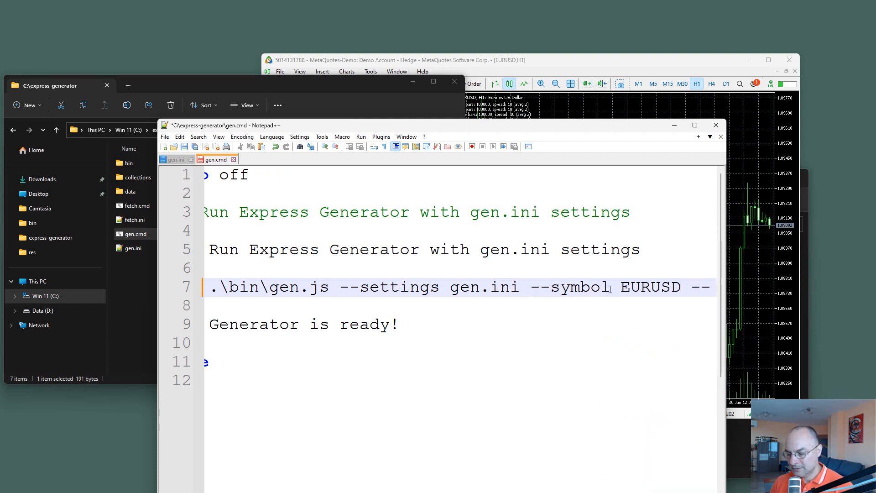
type("period ")
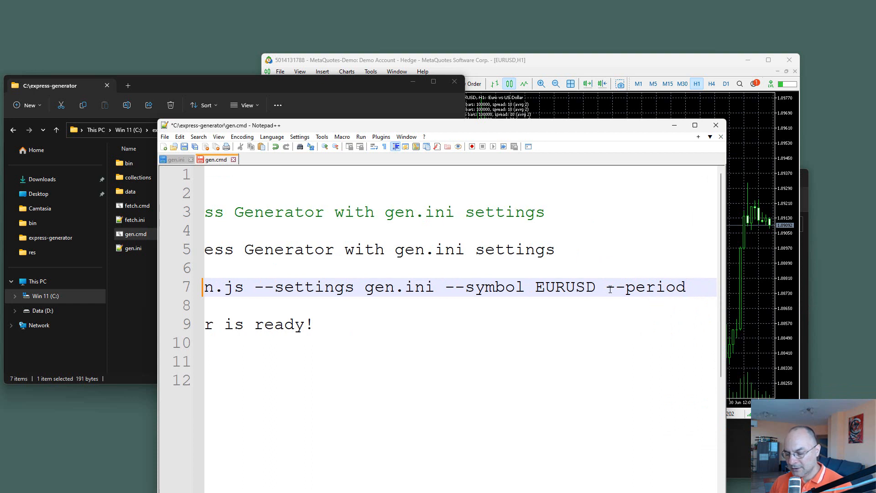
type("M30")
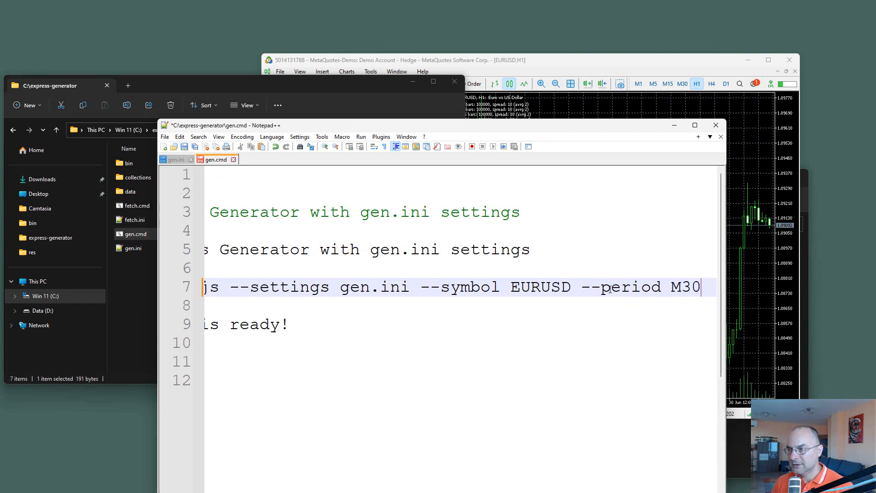
key("Return")
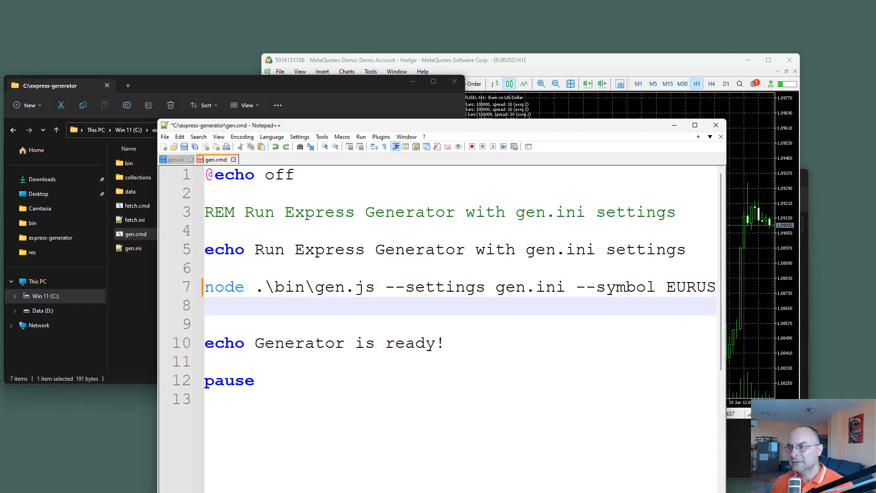
Step: Widen the Notepad++ window to show the full node command in gen.cmd, and paste two copies of that command below it
left_click_drag(726, 295, 830, 295)
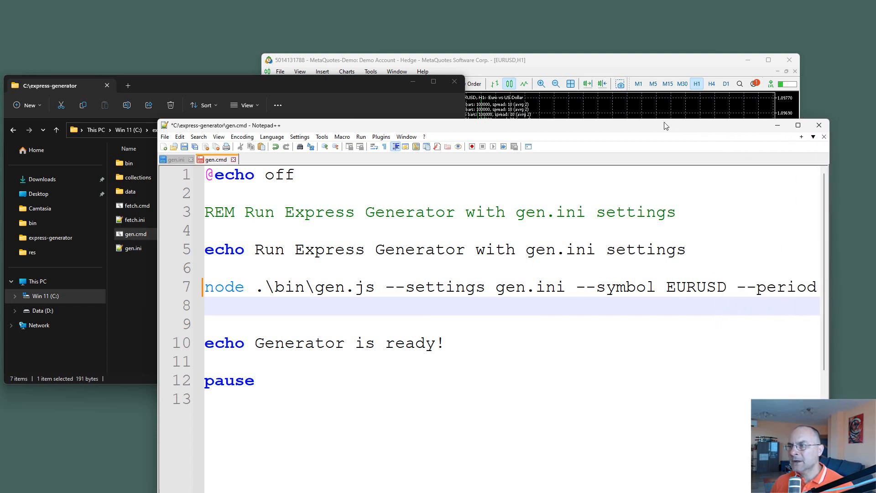
left_click_drag(665, 126, 526, 107)
left_click_drag(693, 260, 787, 264)
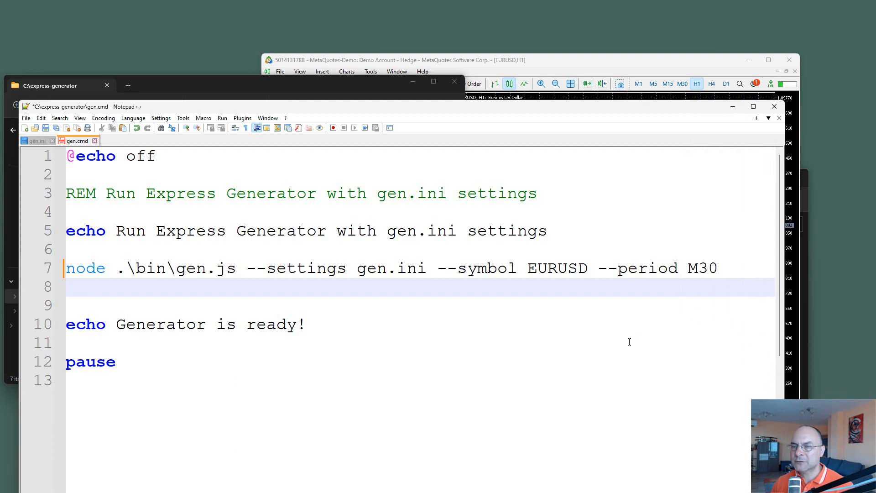
key("Up")
key("shift+Down")
key("ctrl+c")
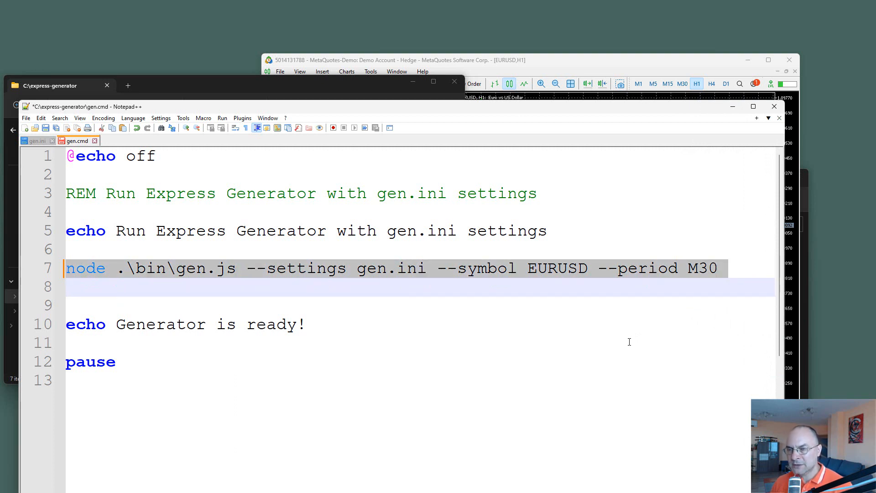
key("Right")
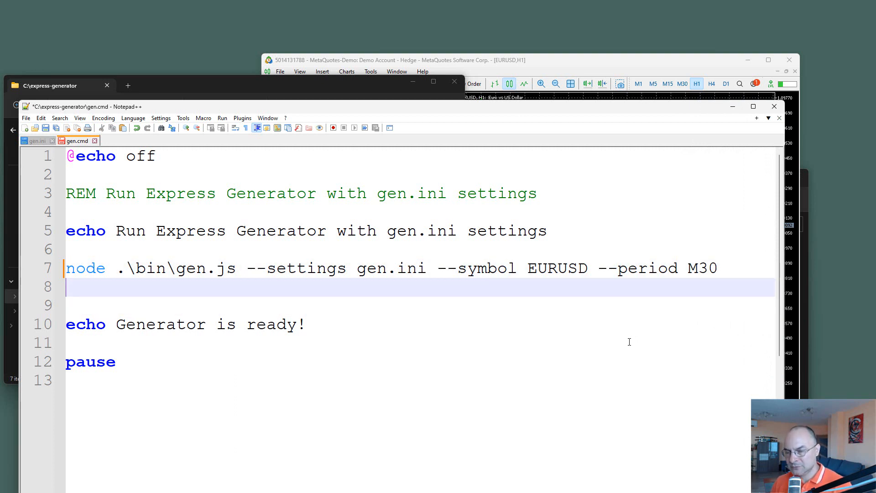
key("ctrl+v")
key("ctrl+v")
Step: Prefix each of the three node commands in gen.cmd with start
key("Up")
key("Up")
key("Up")
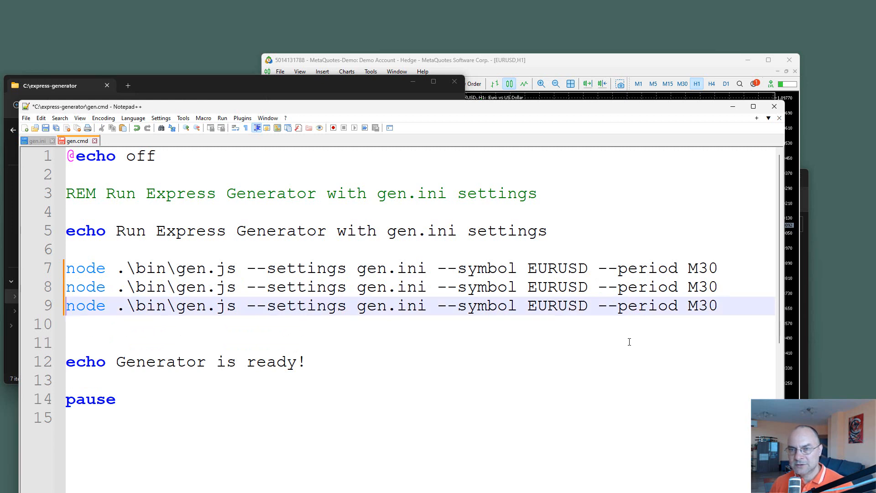
type("sta")
key("Return")
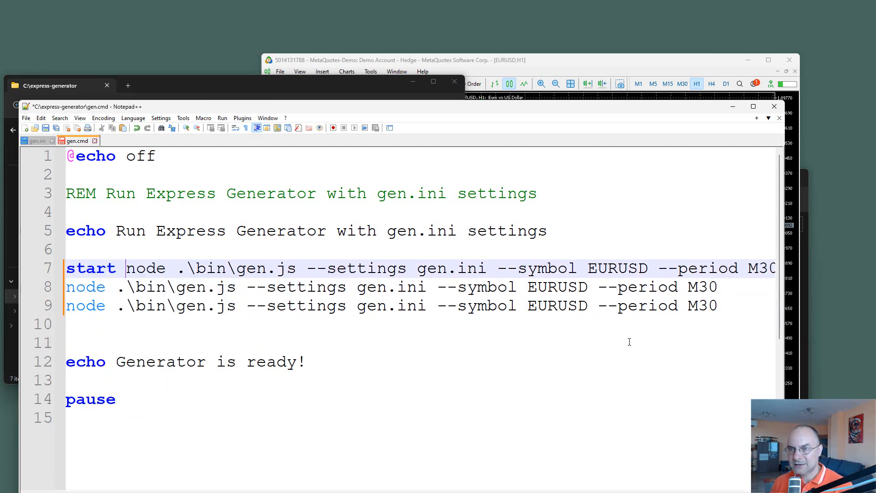
key("shift+Home")
key("ctrl+c")
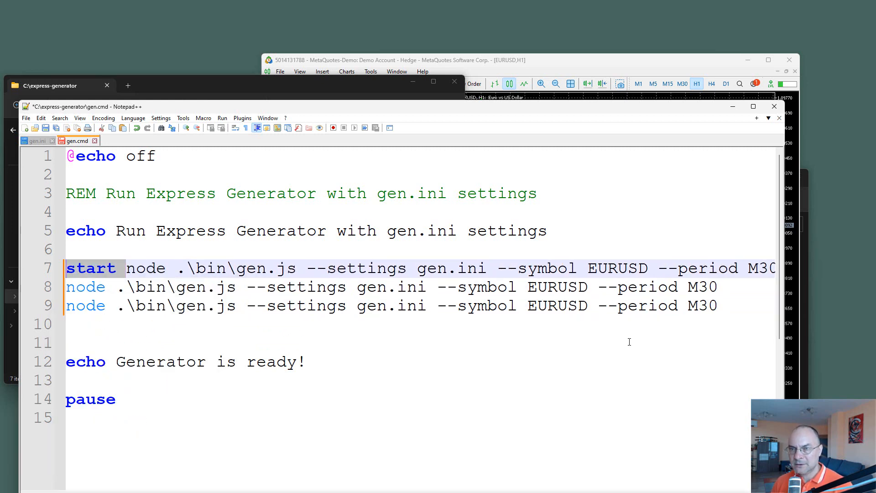
key("End")
key("Down")
key("Home")
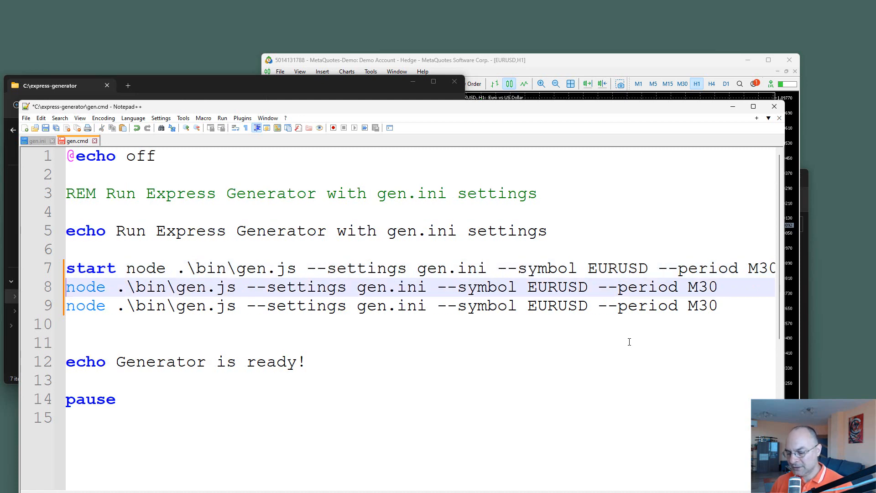
key("ctrl+v")
key("Down")
key("ctrl+v")
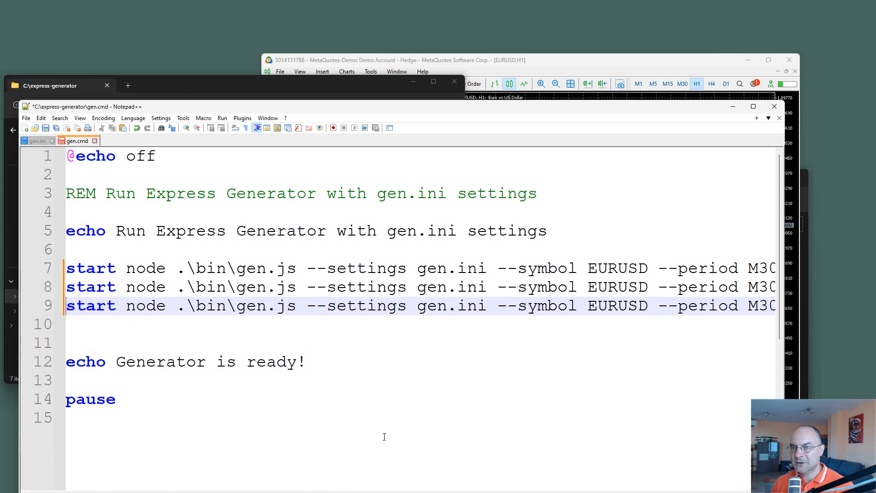
Step: Duplicate the last start node command to add a fourth command line on line 10
key("Home")
key("shift+Down")
key("ctrl+c")
key("ctrl+v")
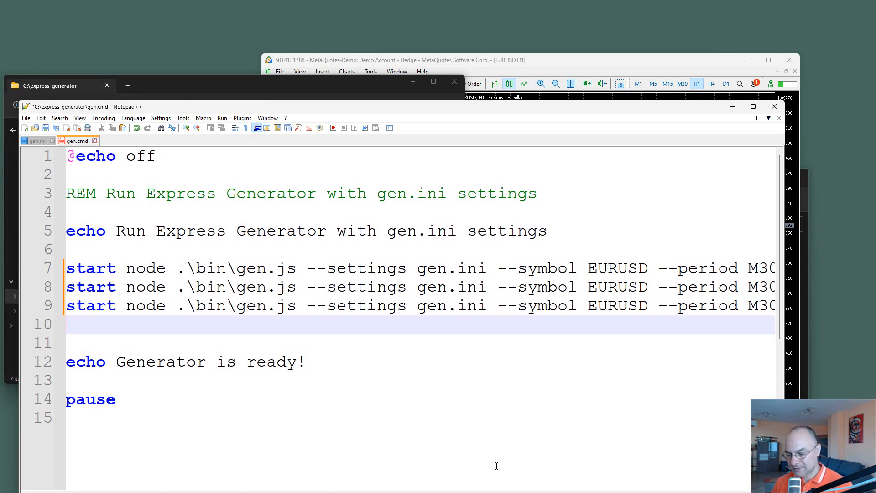
key("ctrl+v")
Step: Set the period argument to M5 in the first start command and to M15 in the second
left_click_drag(641, 492, 664, 492)
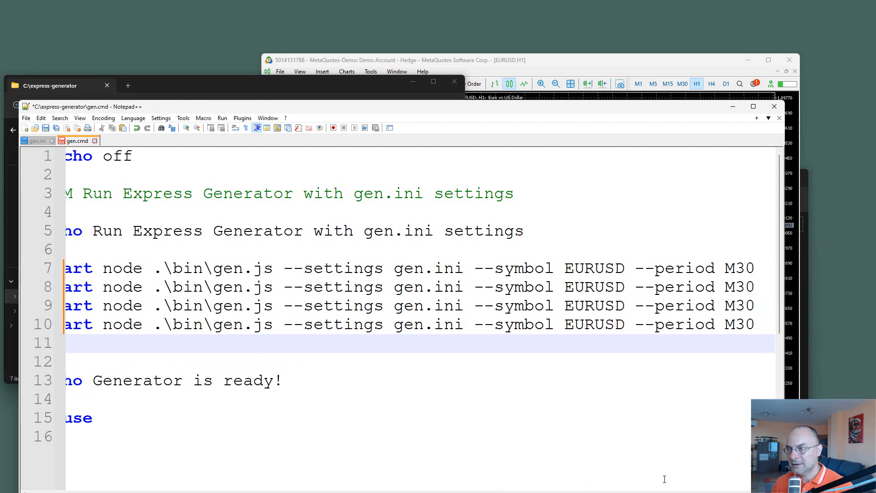
left_click_drag(738, 268, 756, 269)
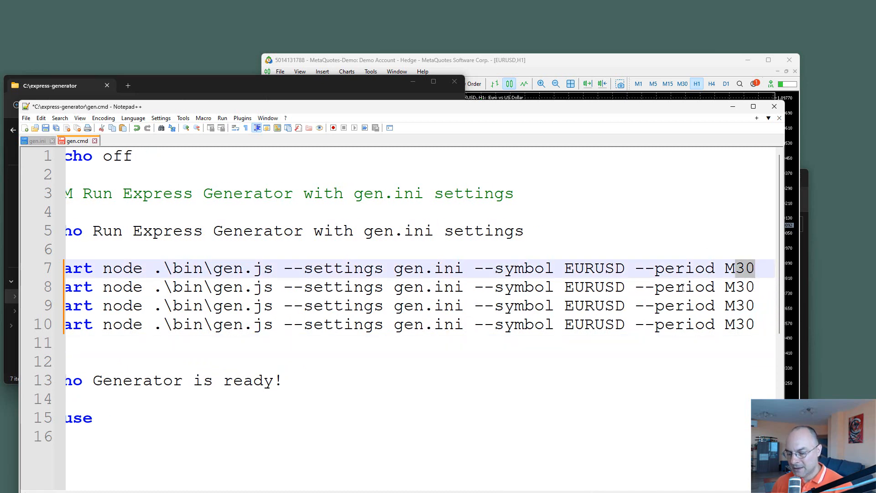
type("5")
key("Down")
key("Left")
key("Delete")
key("Delete")
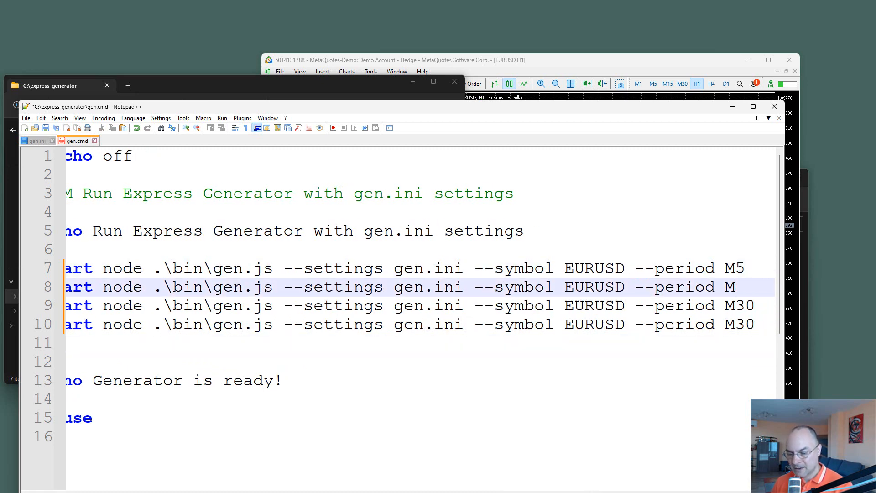
type("15")
Step: Set the period argument of the fourth start command to H1
key("Down")
key("Down")
key("Left")
key("Left")
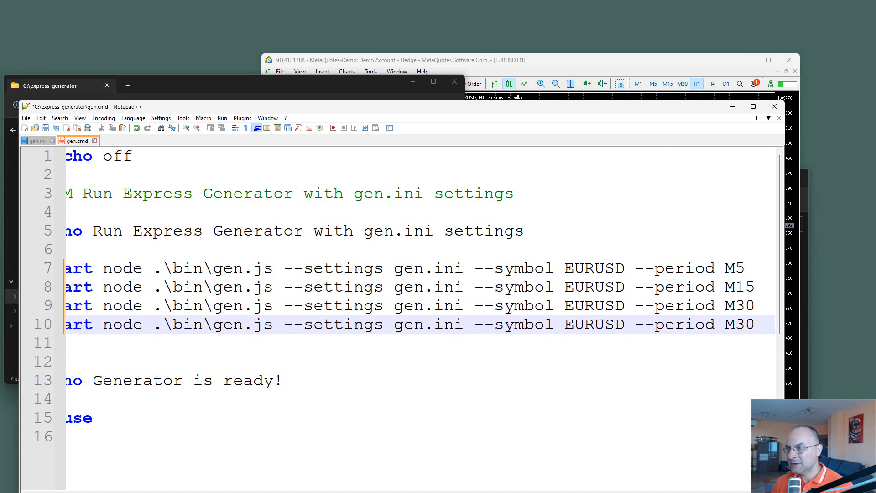
key("Delete")
key("Delete")
key("Delete")
type("H1")
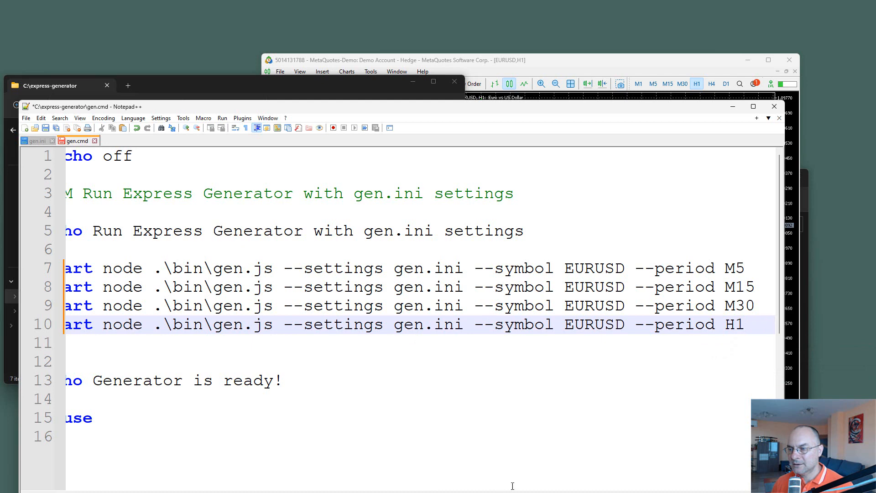
Step: Delete the echo and REM lines above the start commands and the echo and pause lines below them, and save gen.cmd
key("Home")
left_click_drag(153, 420, 18, 349)
key("Delete")
key("Up")
key("Up")
key("Up")
key("Up")
key("Up")
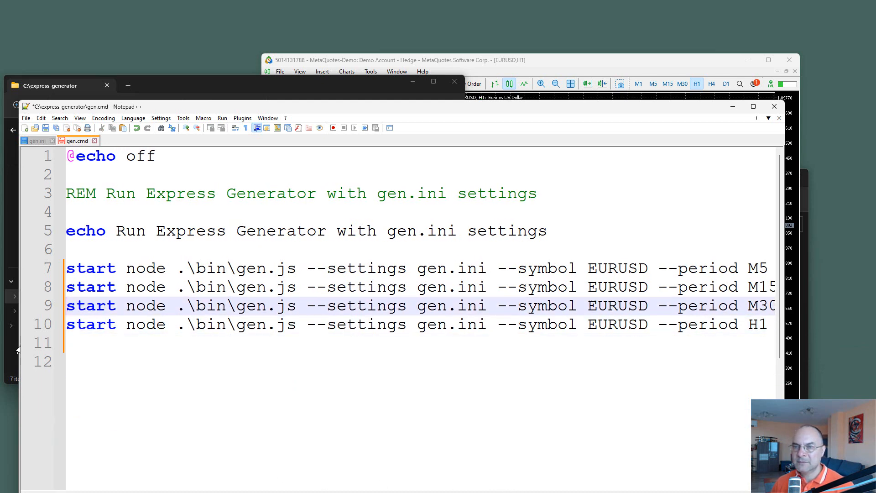
key("shift+Up")
key("shift+Up")
key("shift+Up")
key("shift+Up")
key("shift+Up")
key("Delete")
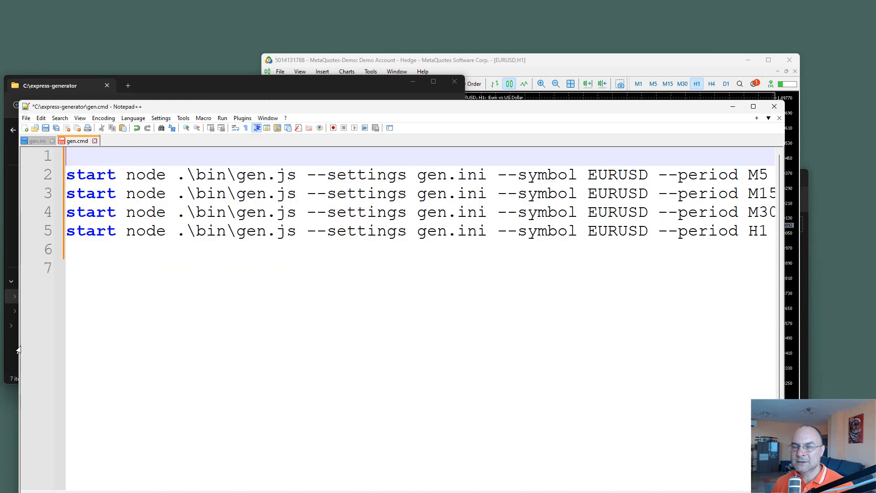
key("ctrl+s")
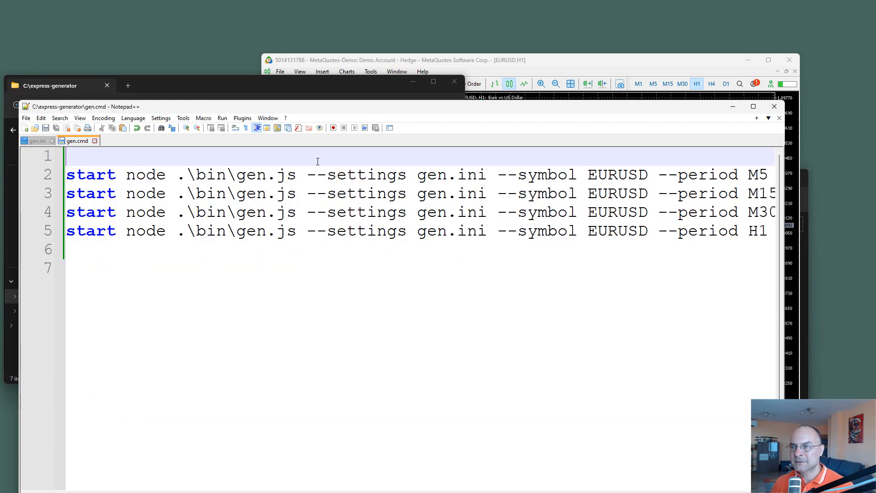
Step: Move the editor off the express-generator folder window and run gen.cmd to launch the four EURUSD generators
left_click_drag(320, 106, 578, 279)
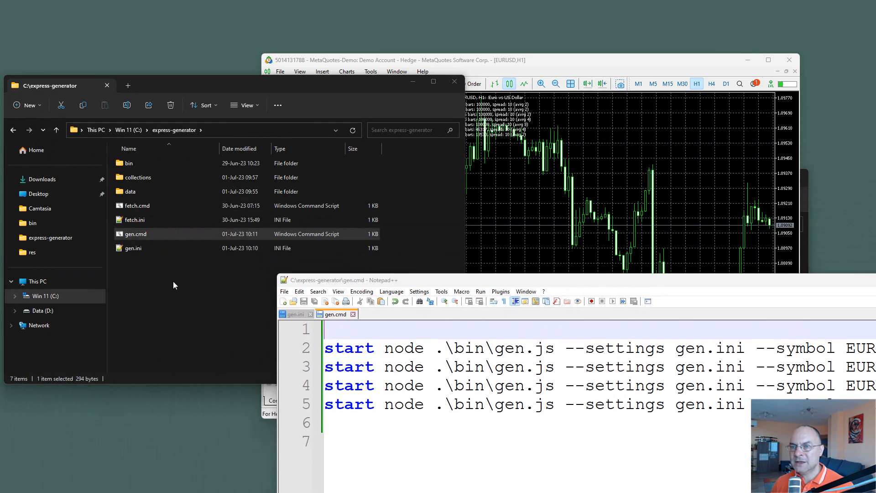
double_click(133, 236)
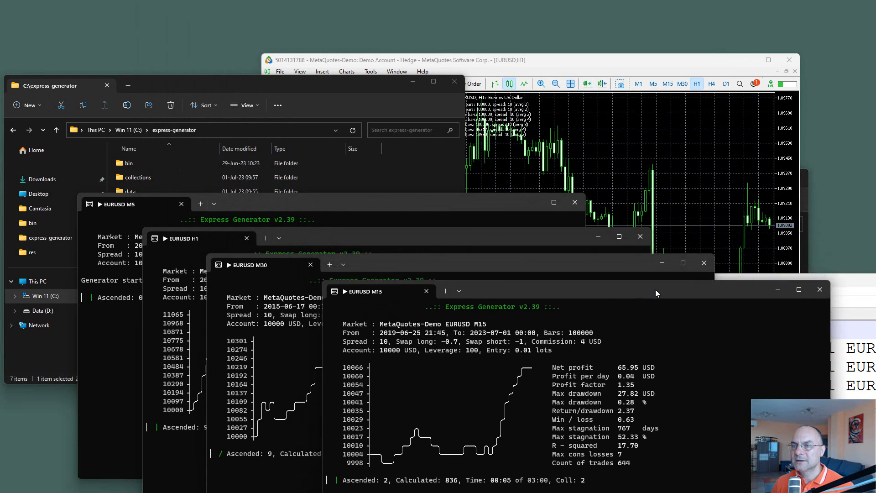
left_click_drag(655, 290, 651, 290)
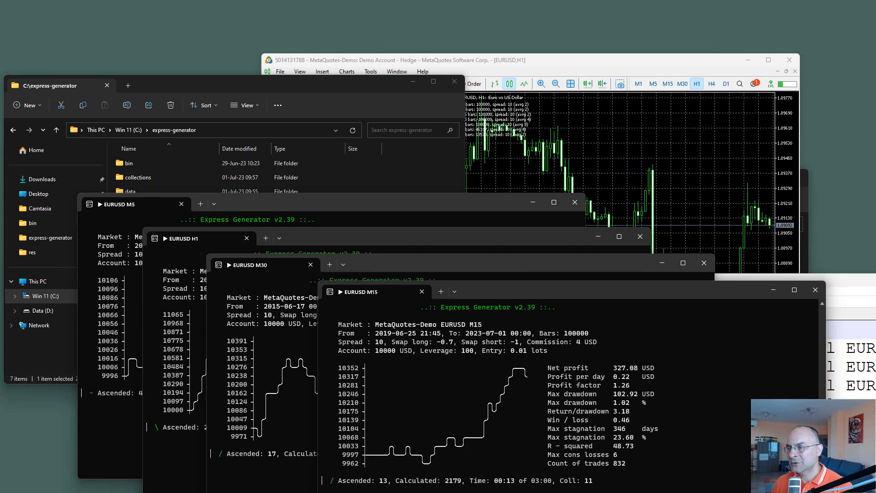
Step: Review the gen.ini settings and examine the running EURUSD M5, H1 and M30 generator consoles one after another
left_click(850, 456)
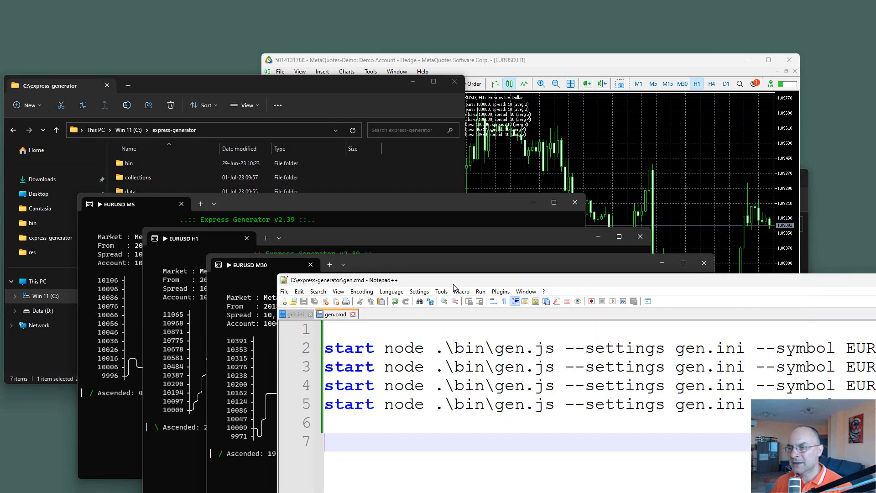
left_click_drag(453, 282, 442, 266)
left_click(284, 297)
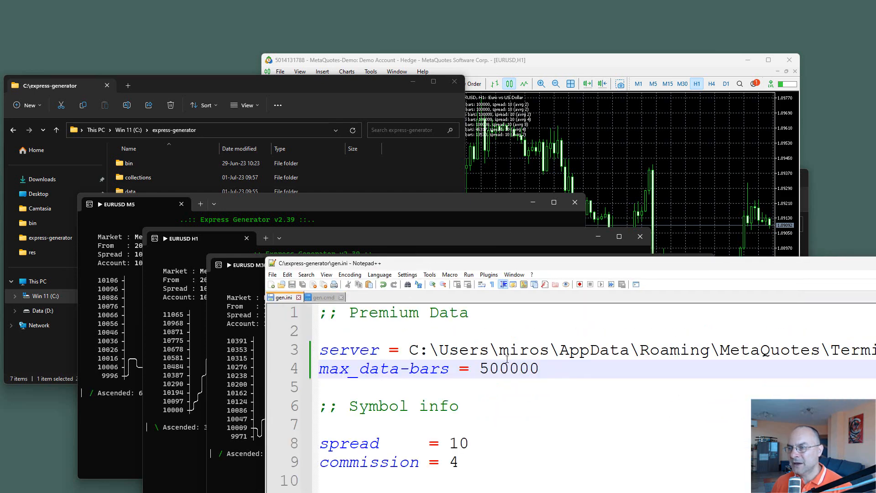
left_click(246, 206)
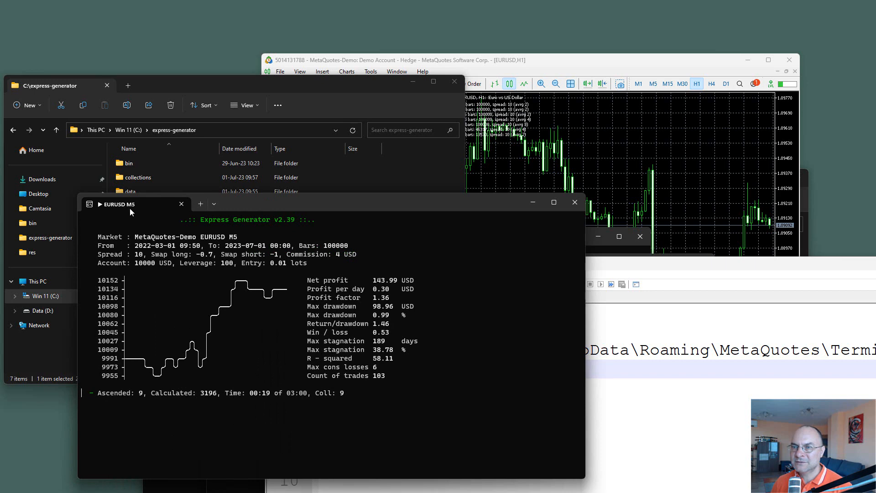
left_click(174, 487)
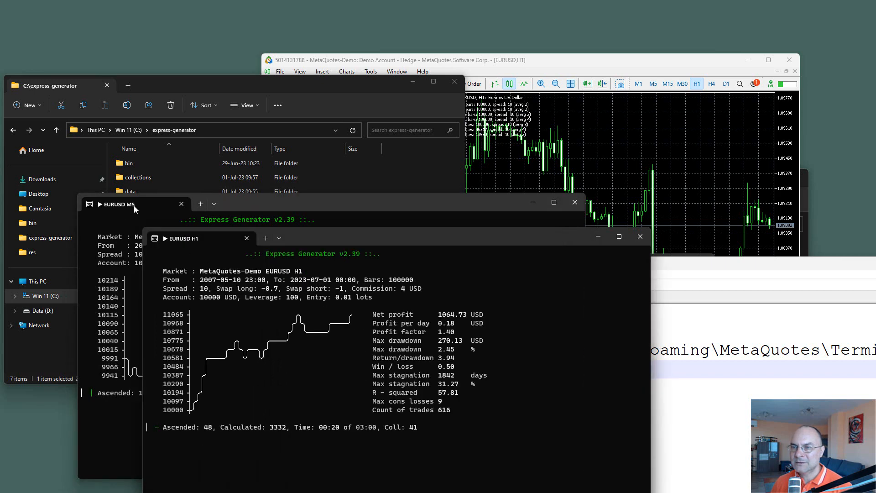
left_click(256, 491)
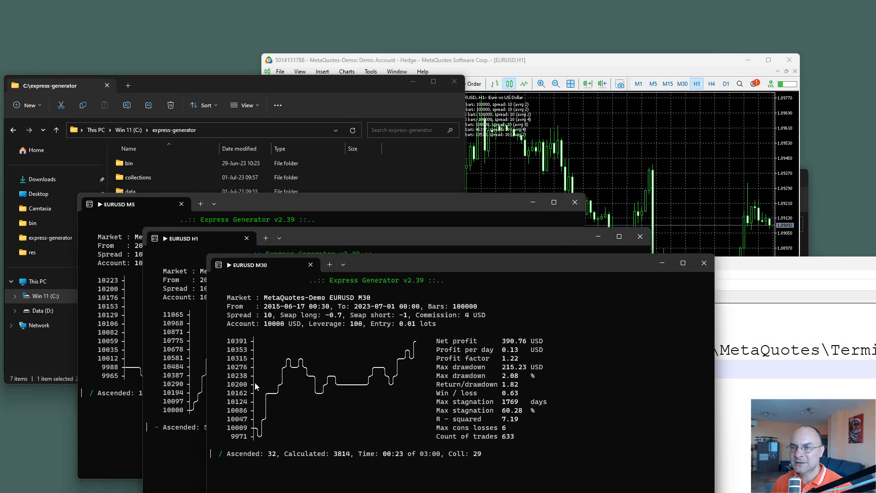